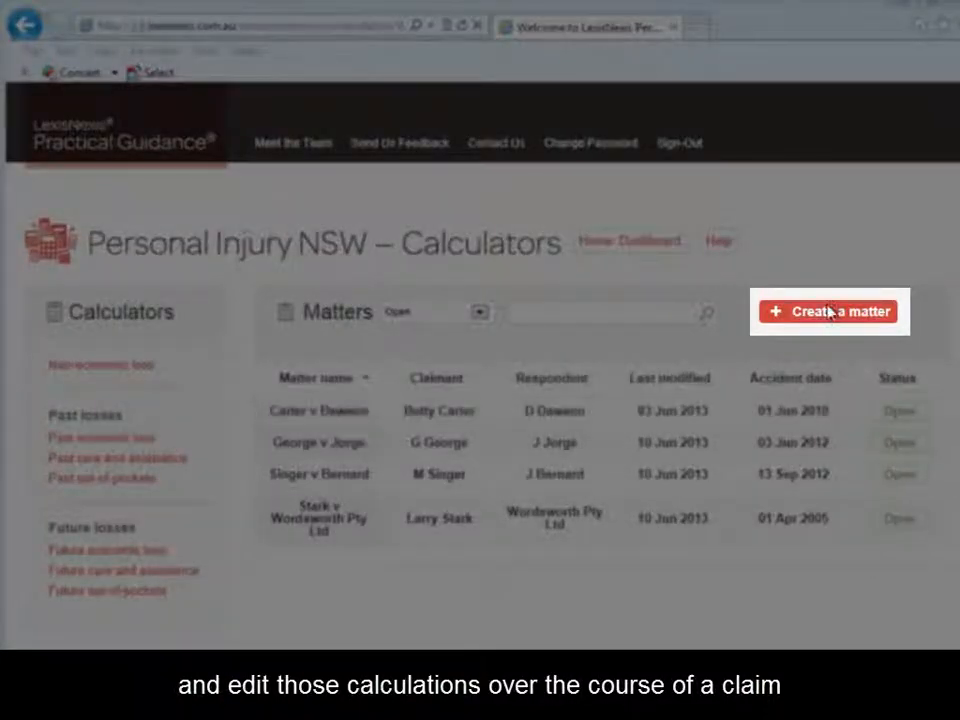
Step: Create a new matter titled with "MVA" and both parties' surnames, and enter the claimant's full name
{"action": "left_click", "coordinate": [830, 312]}
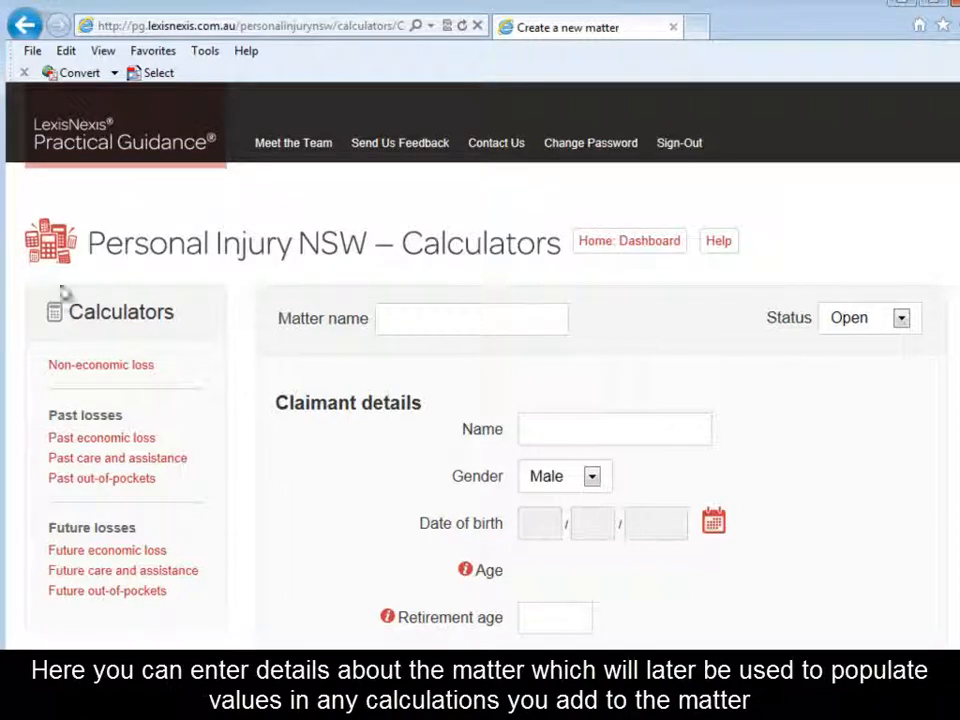
{"action": "left_click", "coordinate": [439, 323]}
{"action": "type", "text": "MVA Smith v Jones"}
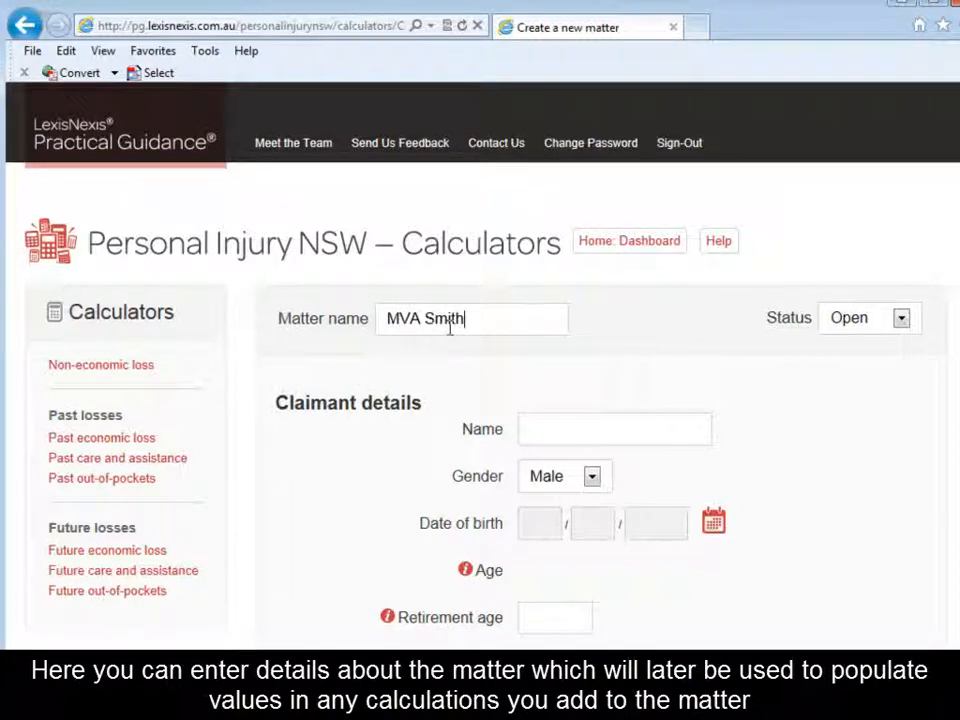
{"action": "left_click", "coordinate": [540, 425]}
{"action": "type", "text": "Stephen Smith"}
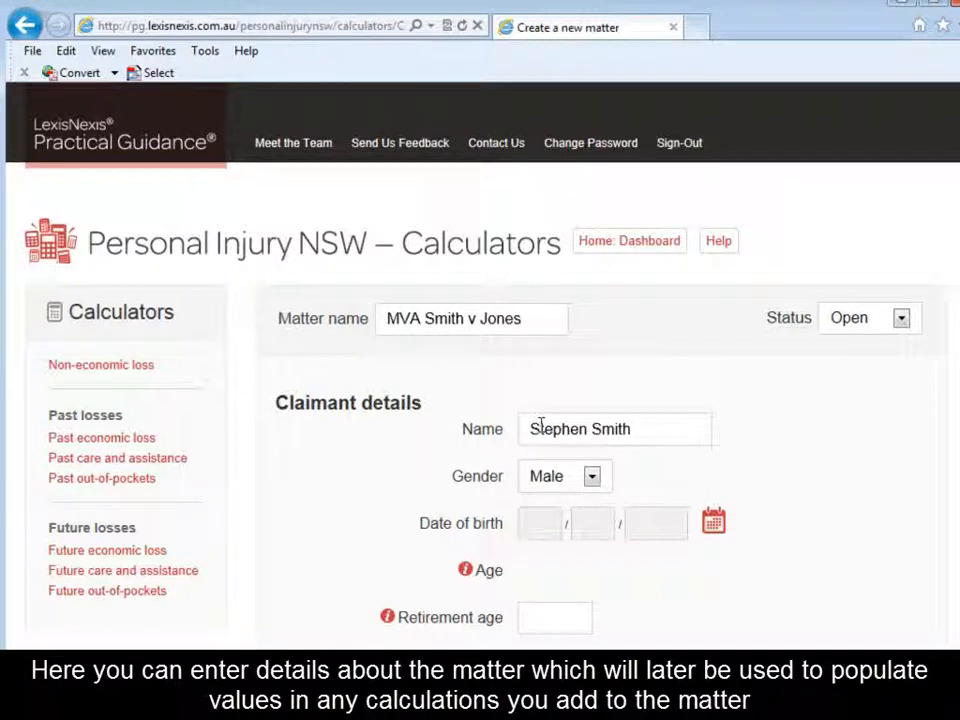
Step: Set the claimant's date of birth in the claimant details
{"action": "left_click", "coordinate": [714, 520]}
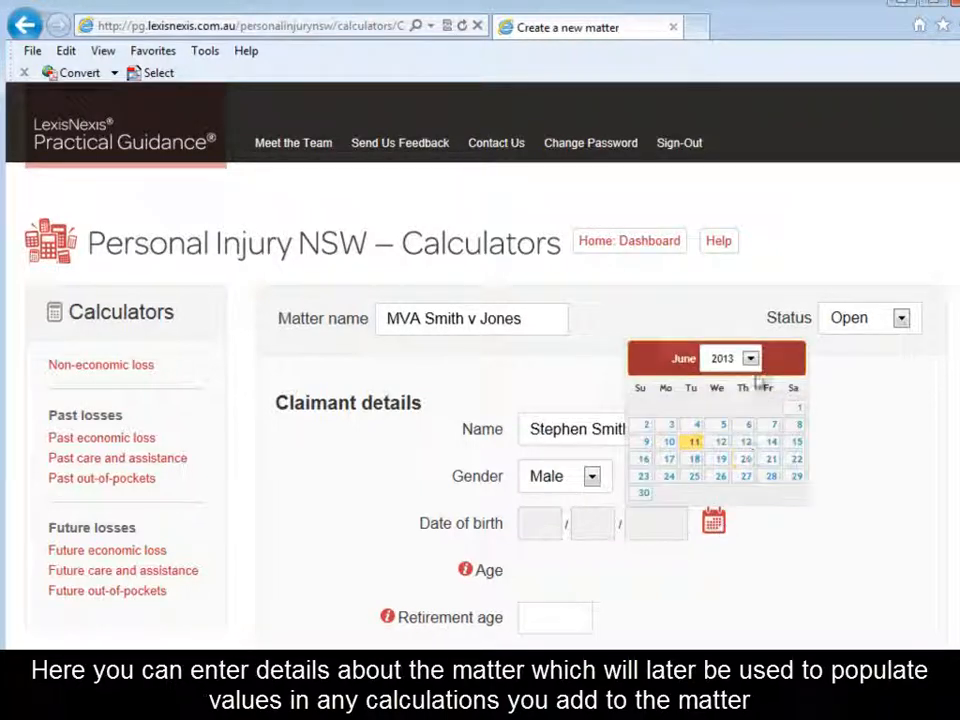
{"action": "left_click", "coordinate": [750, 358]}
{"action": "scroll", "coordinate": [754, 375], "scroll_direction": "up", "scroll_amount": 3}
{"action": "scroll", "coordinate": [752, 385], "scroll_direction": "up", "scroll_amount": 1}
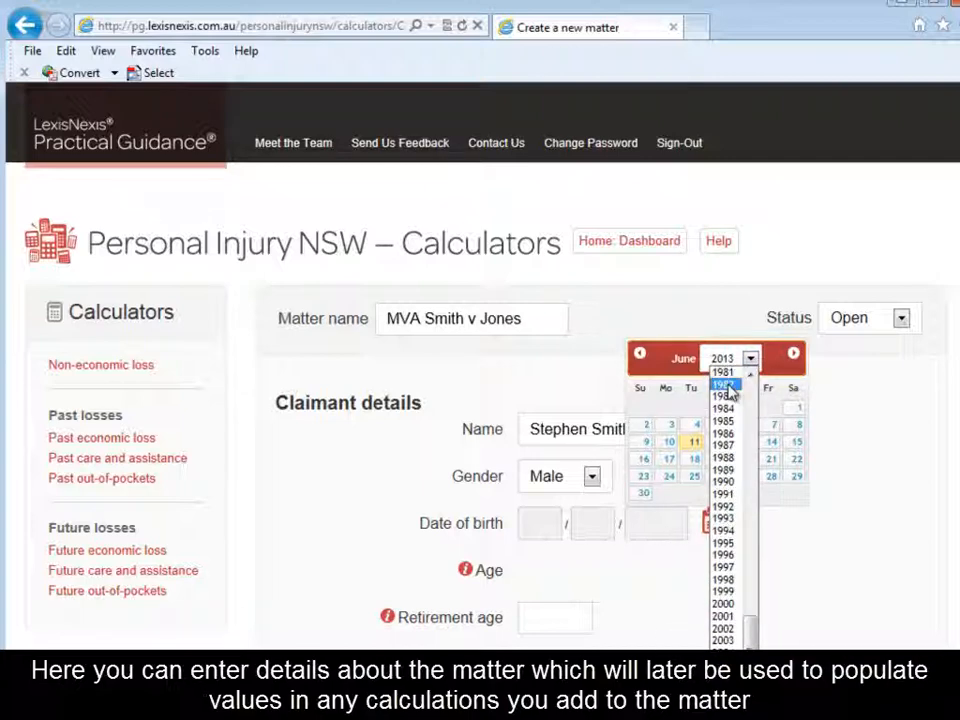
{"action": "left_click", "coordinate": [750, 387]}
{"action": "left_click", "coordinate": [793, 353]}
{"action": "left_click", "coordinate": [793, 353]}
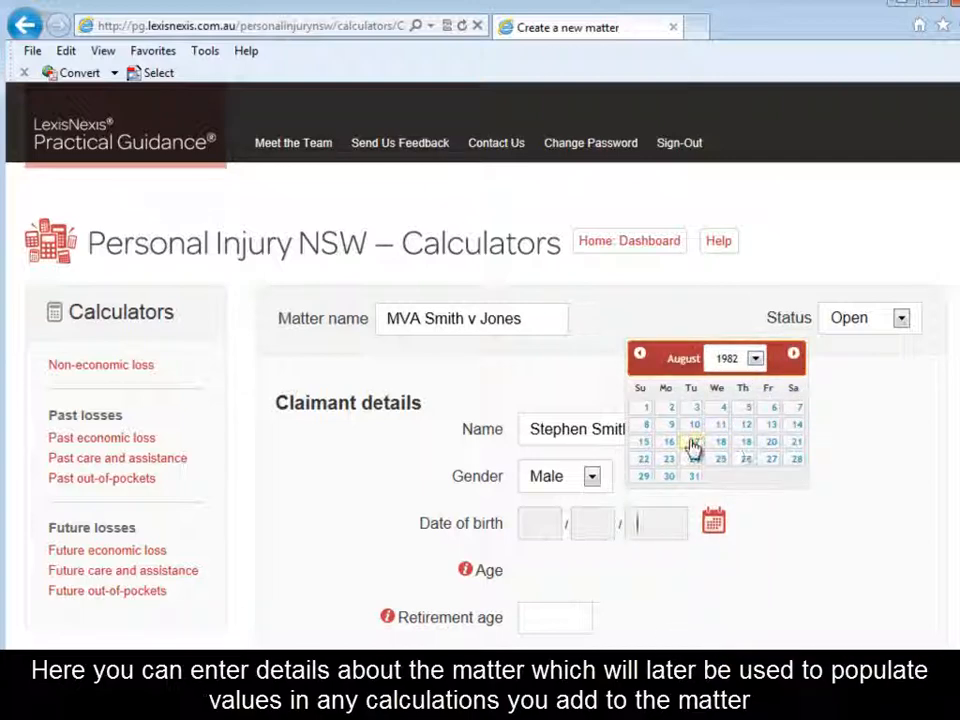
{"action": "left_click", "coordinate": [694, 441]}
Step: Set the claimant's retirement age to 67 and base the life expectancy on Medium Life Expectancy
{"action": "scroll", "coordinate": [690, 446], "scroll_direction": "down", "scroll_amount": 1}
{"action": "scroll", "coordinate": [590, 400], "scroll_direction": "down", "scroll_amount": 2}
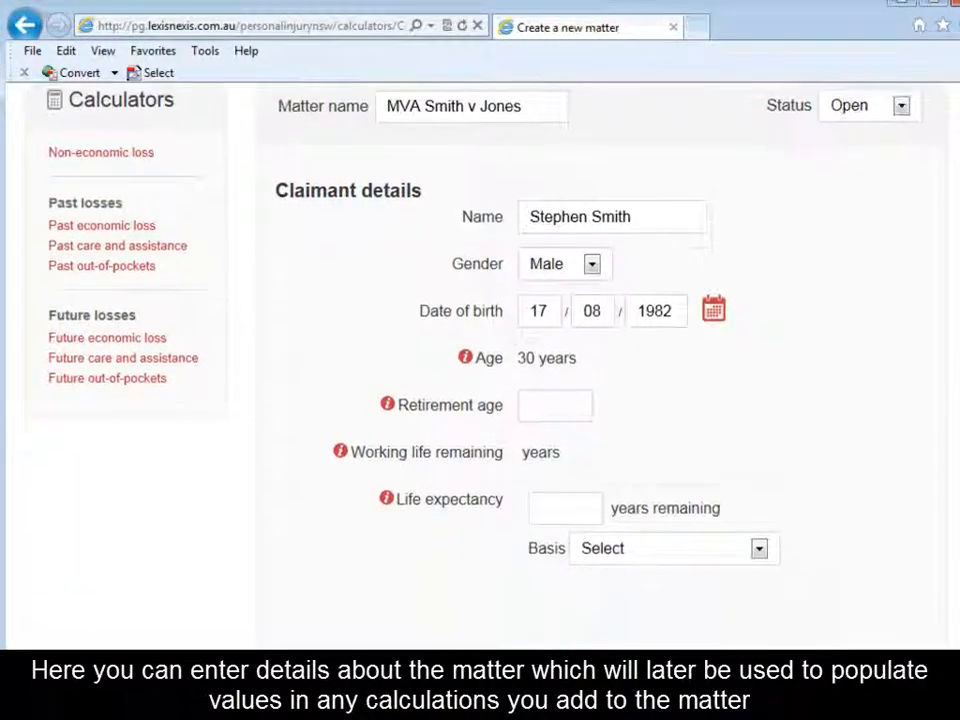
{"action": "left_click", "coordinate": [577, 326]}
{"action": "type", "text": "67"}
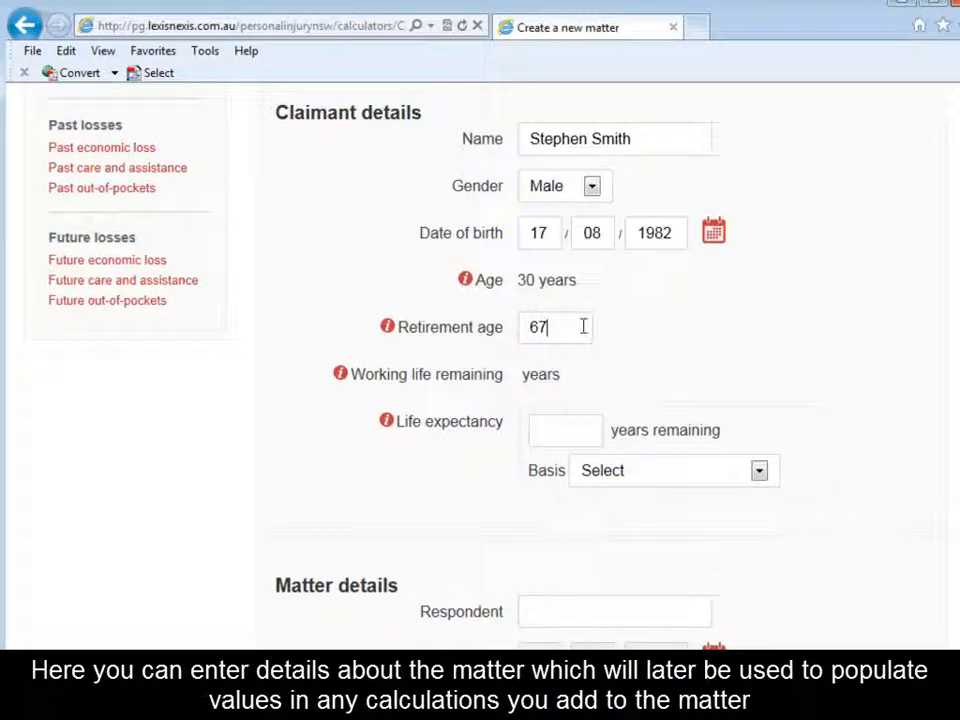
{"action": "left_click", "coordinate": [759, 470]}
{"action": "left_click", "coordinate": [730, 508]}
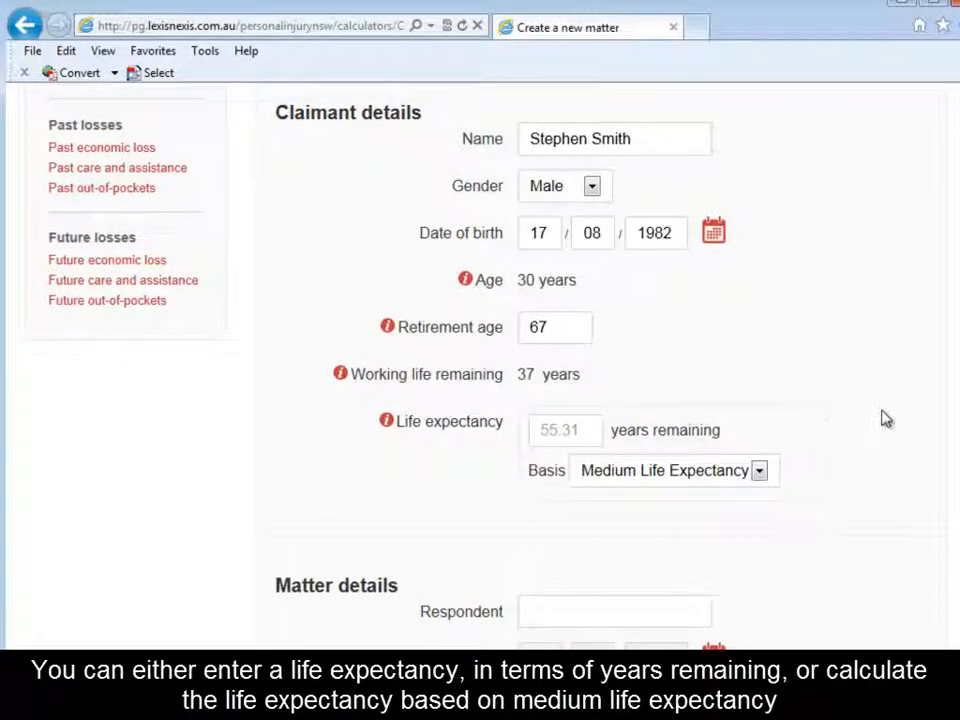
Step: Enter the respondent's full name in the matter details and set the date opened to 02/09/2012
{"action": "scroll", "coordinate": [700, 400], "scroll_direction": "down", "scroll_amount": 4}
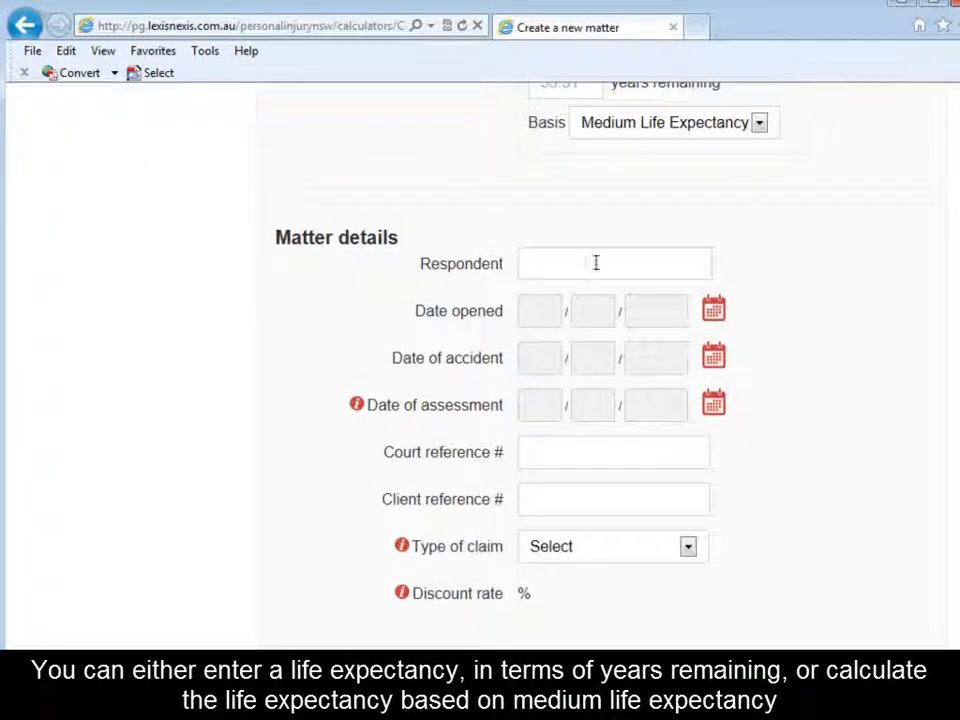
{"action": "left_click", "coordinate": [598, 255]}
{"action": "type", "text": "John Jones"}
{"action": "left_click", "coordinate": [714, 312]}
{"action": "left_click", "coordinate": [750, 348]}
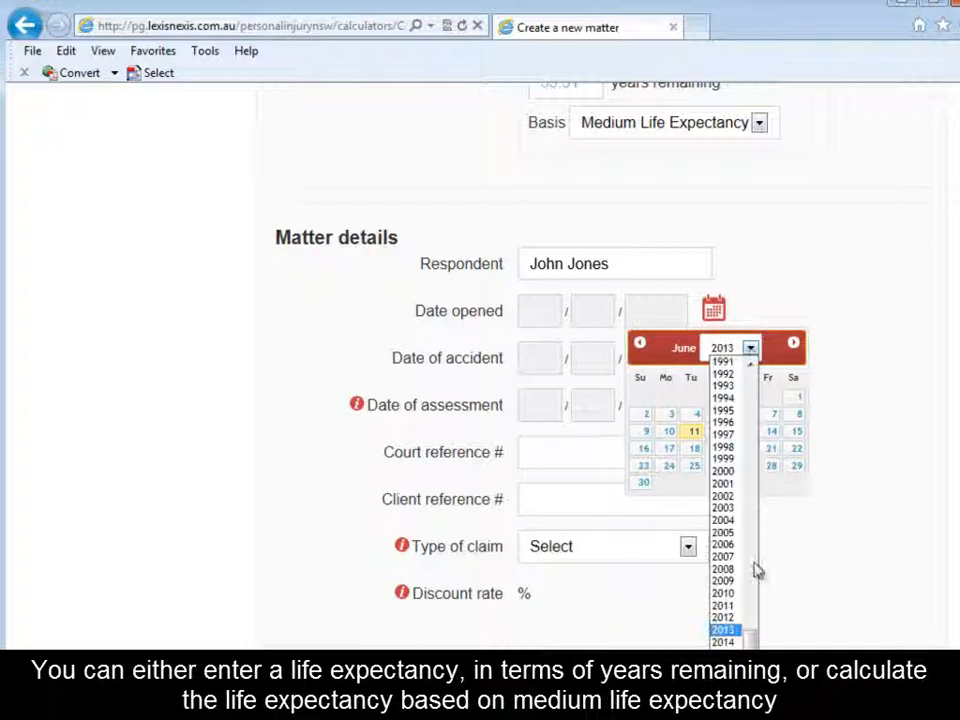
{"action": "left_click", "coordinate": [726, 618]}
{"action": "left_click", "coordinate": [794, 344]}
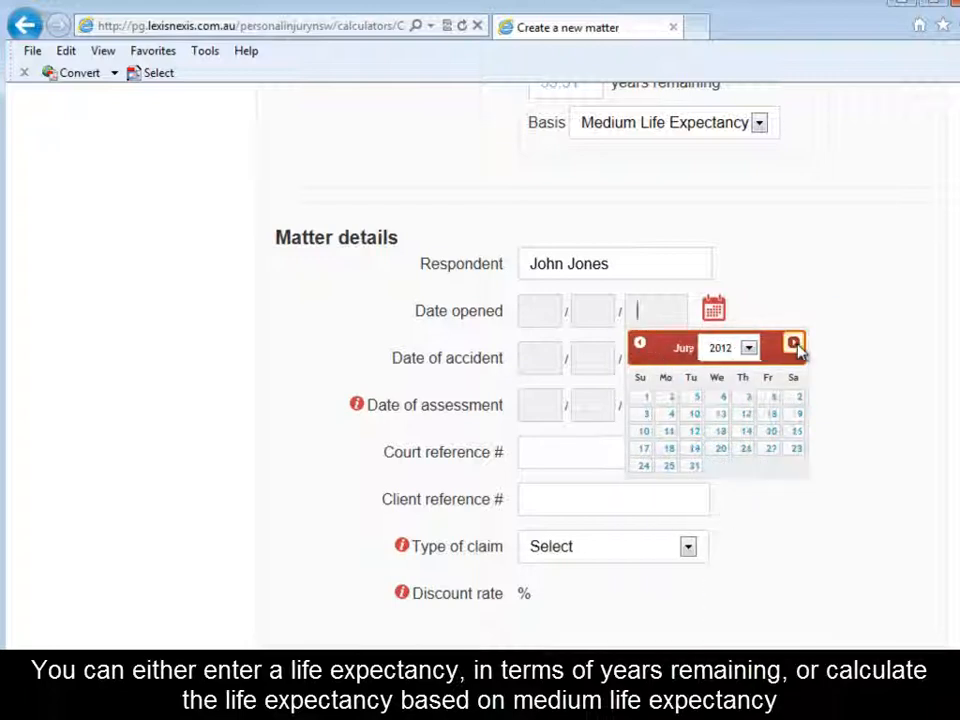
{"action": "left_click", "coordinate": [793, 343]}
{"action": "left_click", "coordinate": [793, 343]}
{"action": "left_click", "coordinate": [643, 416]}
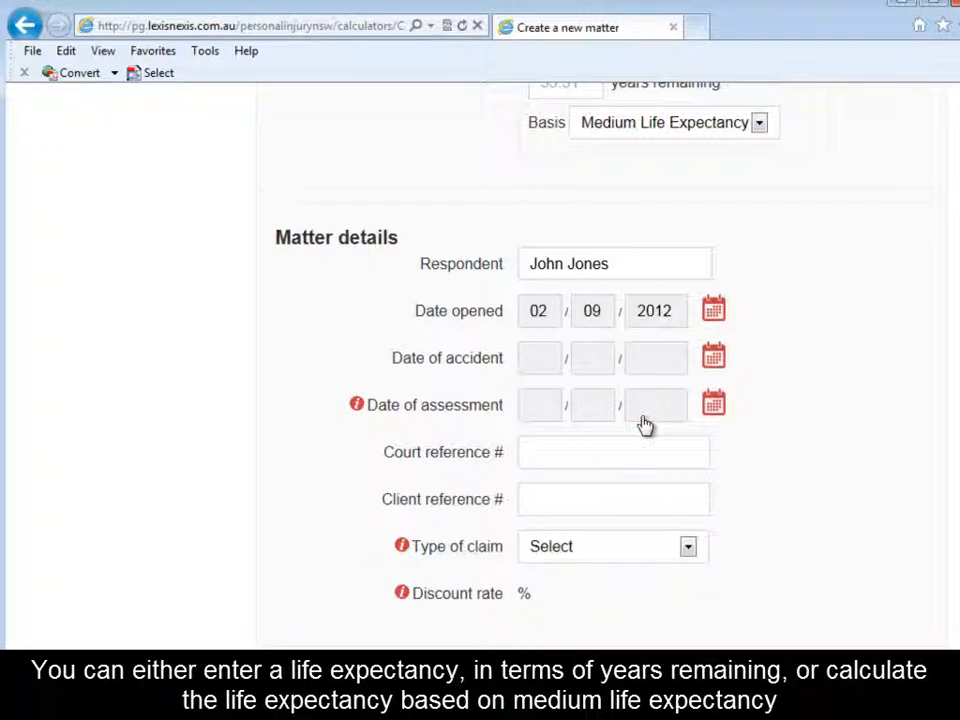
Step: Set the date of accident to 15/03/2012 and the date of assessment to 11/06/2013
{"action": "left_click", "coordinate": [715, 360]}
{"action": "left_click", "coordinate": [750, 394]}
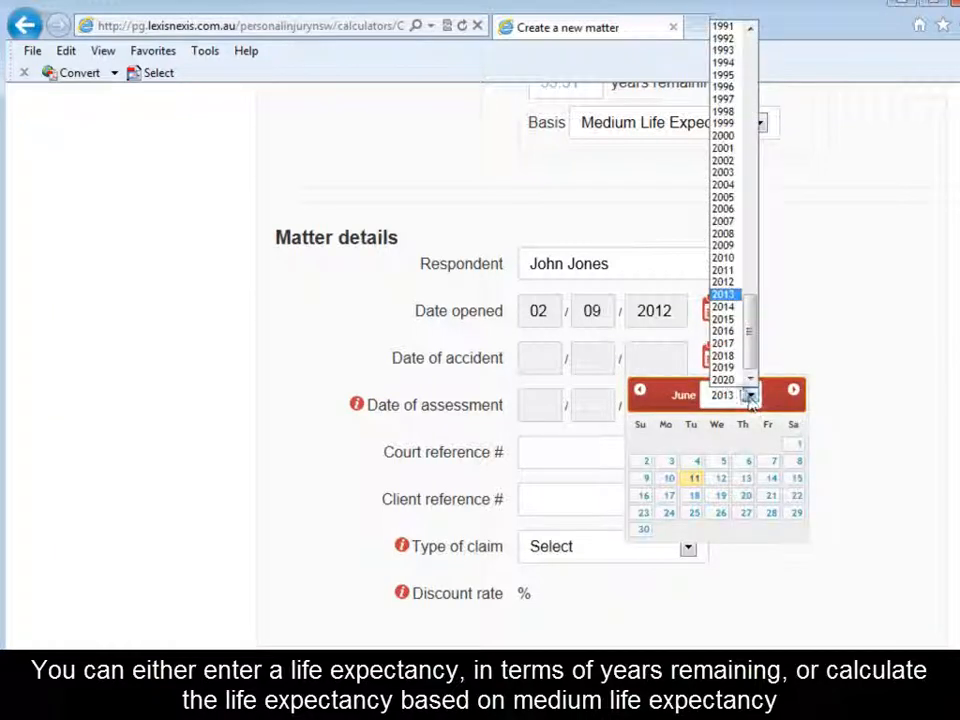
{"action": "left_click", "coordinate": [723, 283]}
{"action": "left_click", "coordinate": [639, 390]}
{"action": "left_click", "coordinate": [639, 390]}
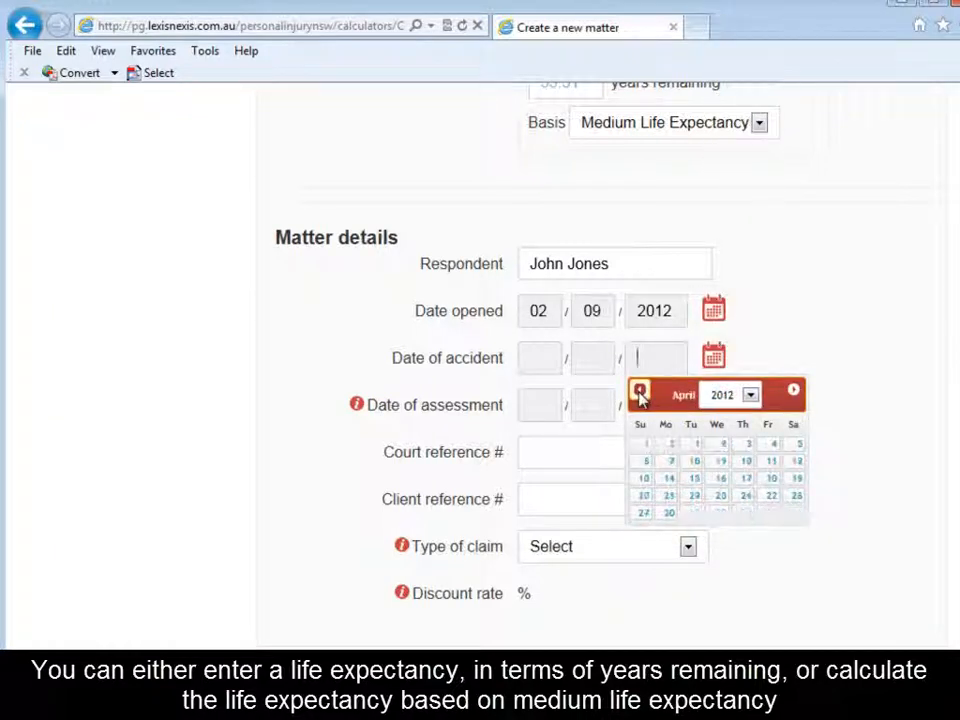
{"action": "left_click", "coordinate": [639, 390]}
{"action": "left_click", "coordinate": [743, 477]}
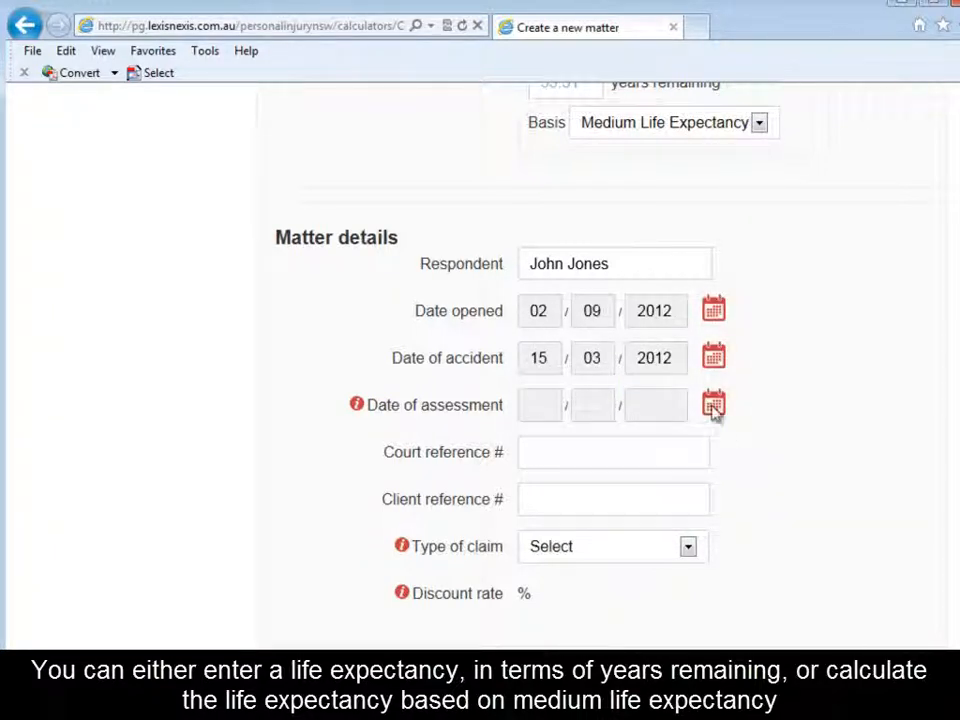
{"action": "left_click", "coordinate": [713, 403]}
{"action": "left_click", "coordinate": [696, 526]}
Step: Enter the court reference number and the client reference number in the matter details
{"action": "left_click", "coordinate": [660, 450]}
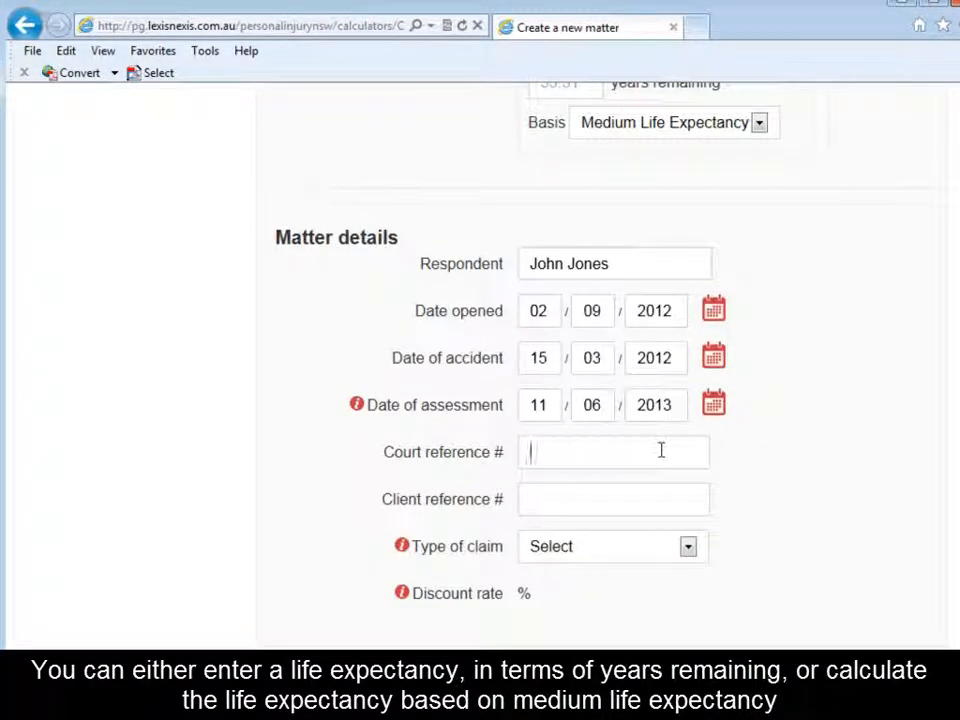
{"action": "type", "text": "2013/987634"}
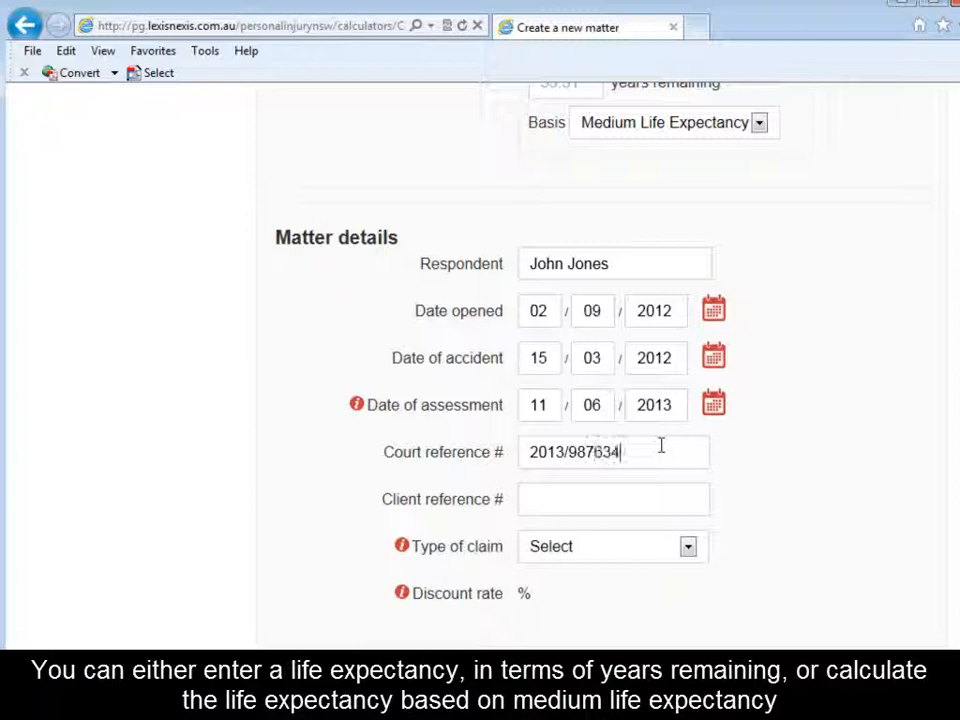
{"action": "left_click", "coordinate": [645, 501]}
{"action": "type", "text": "TK:421"}
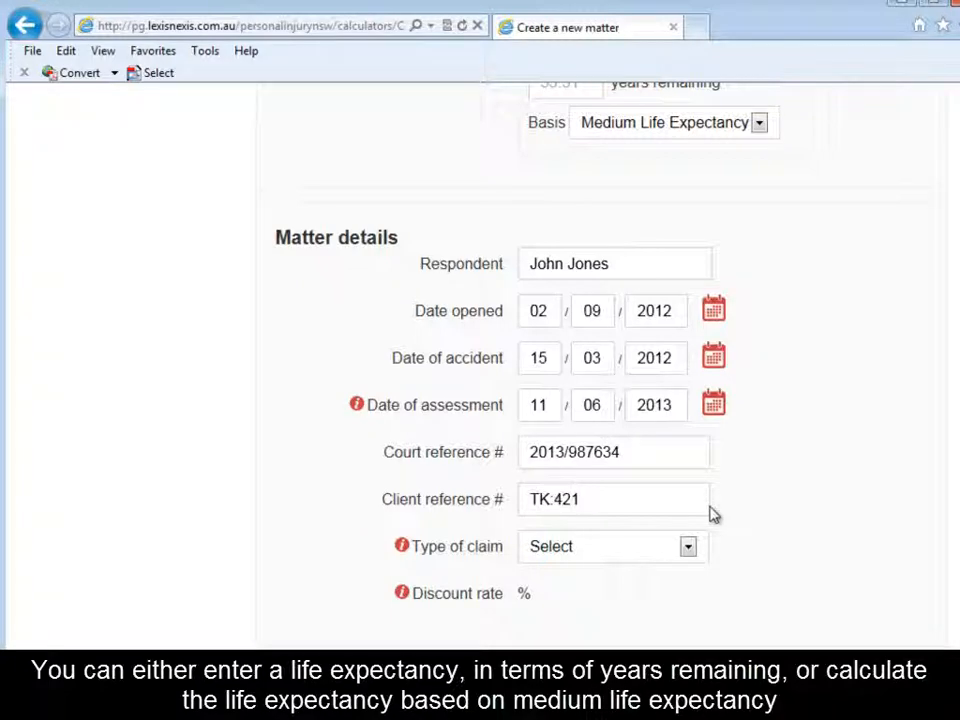
Step: Set the type of claim to Motor Accident and save the matter
{"action": "left_click", "coordinate": [689, 548]}
{"action": "left_click", "coordinate": [681, 586]}
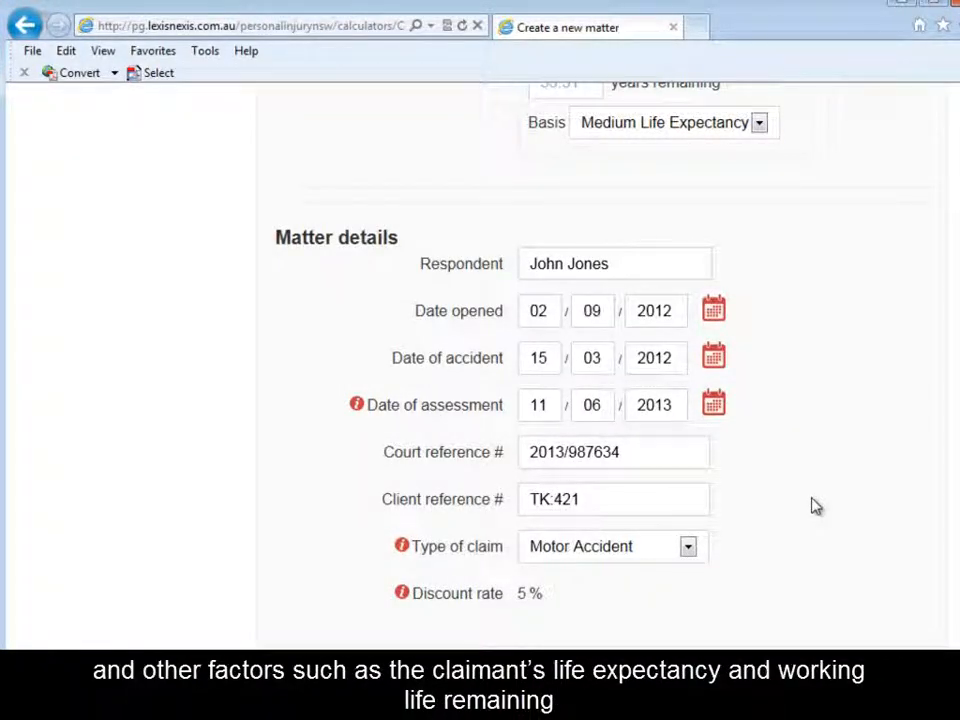
{"action": "scroll", "coordinate": [815, 506], "scroll_direction": "down", "scroll_amount": 3}
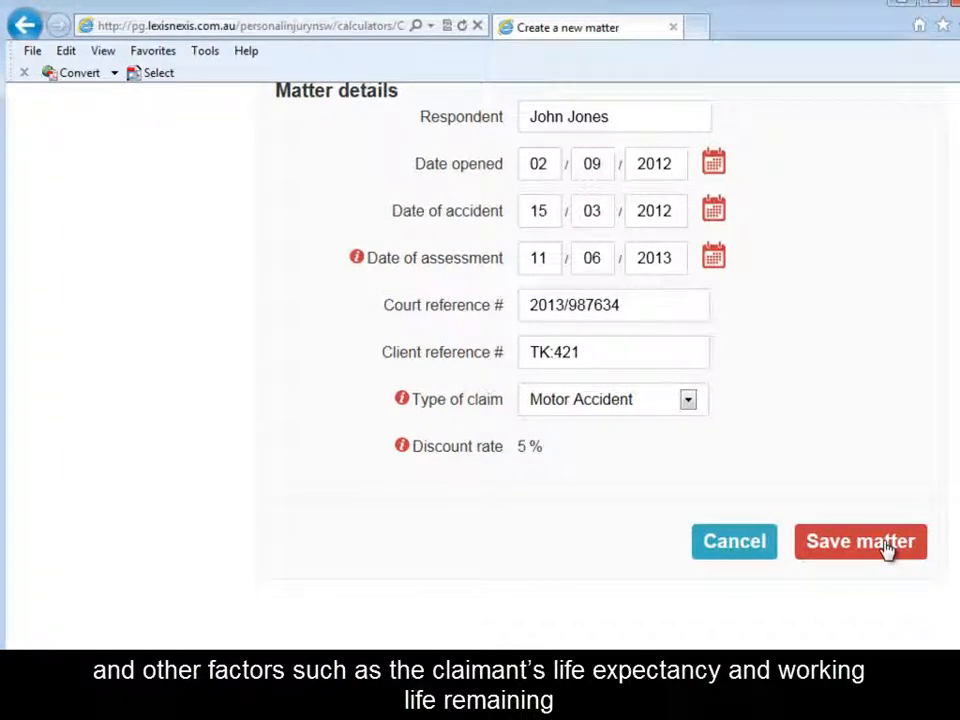
{"action": "left_click", "coordinate": [888, 544]}
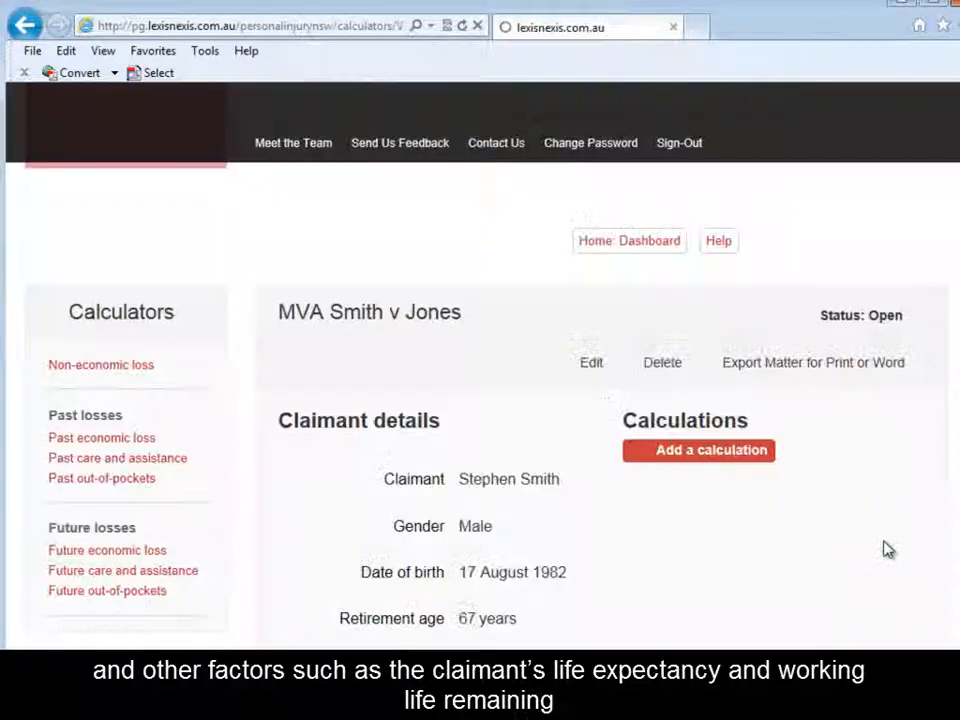
Step: Return to the dashboard and view the status options for filtering the matters
{"action": "scroll", "coordinate": [480, 400], "scroll_direction": "down", "scroll_amount": 3}
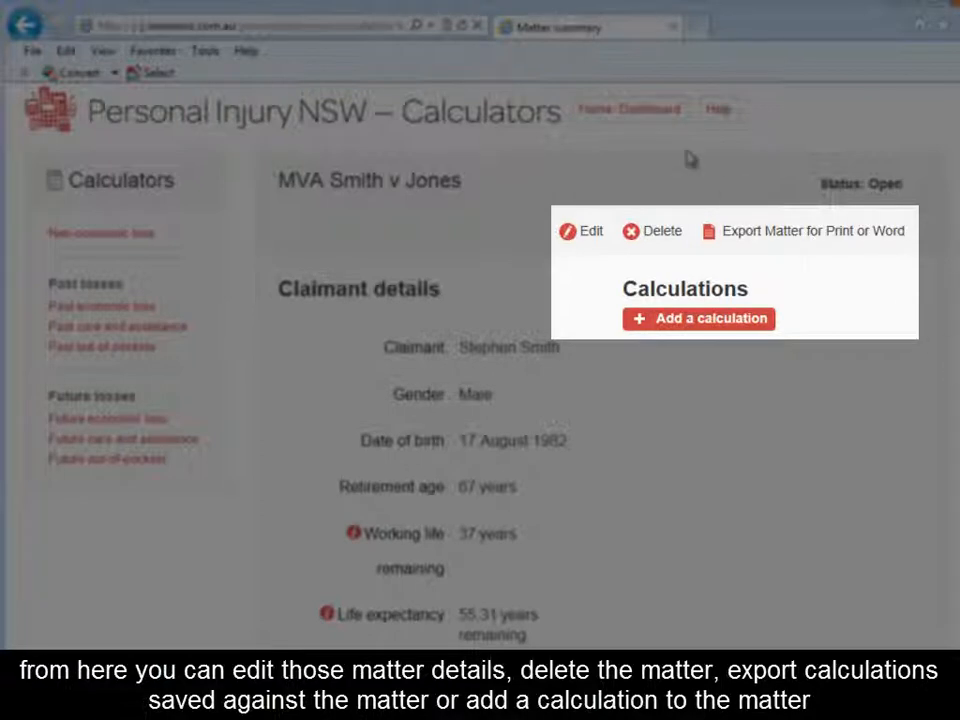
{"action": "left_click", "coordinate": [660, 118]}
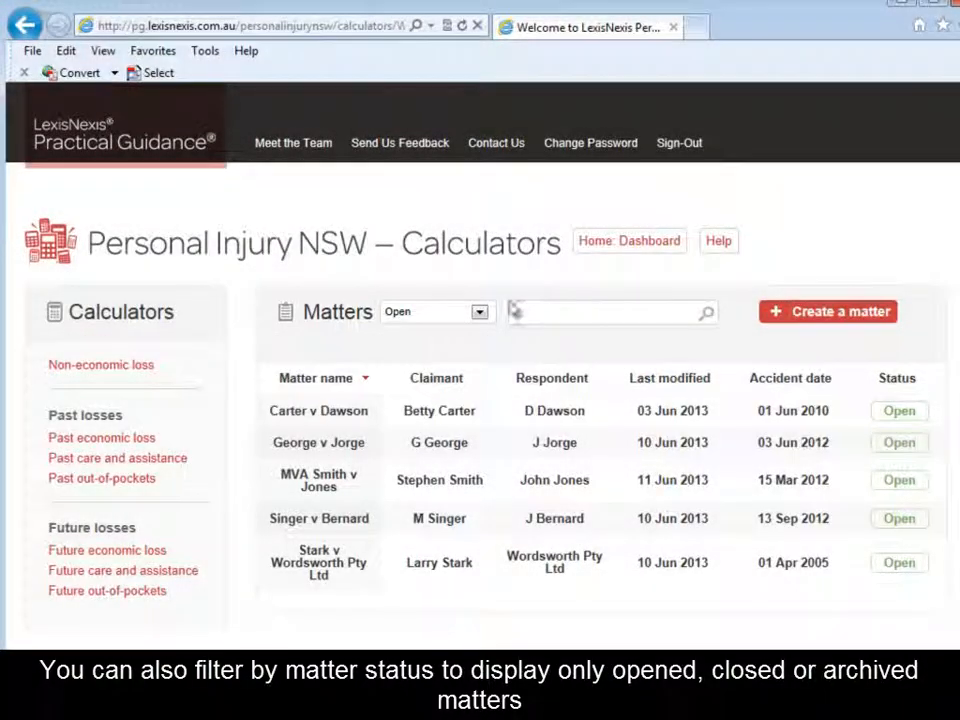
{"action": "left_click", "coordinate": [480, 313]}
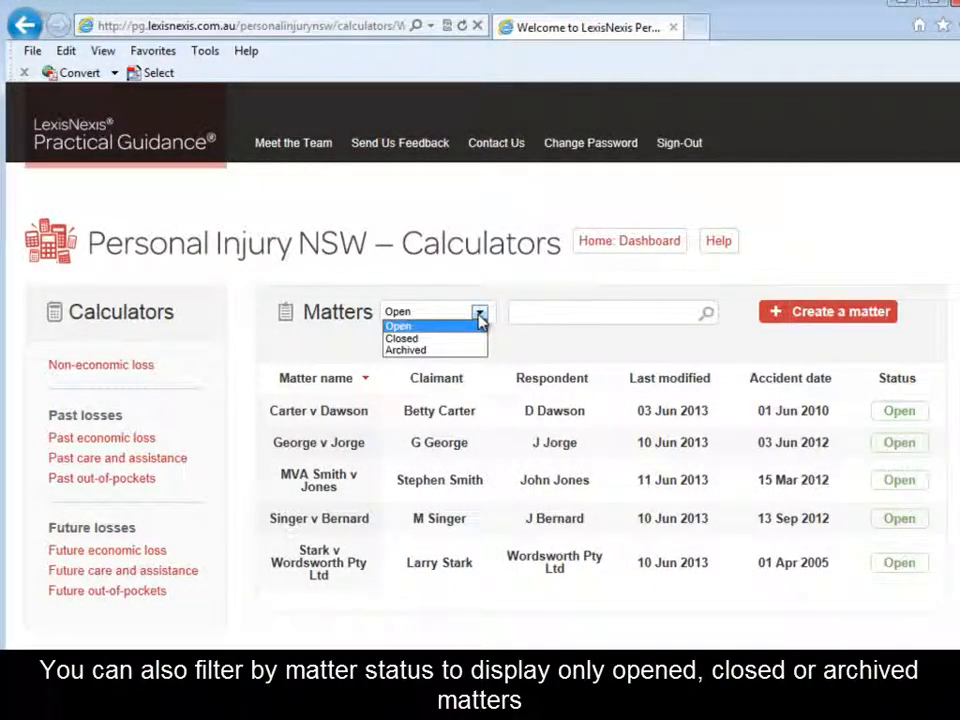
{"action": "left_click", "coordinate": [480, 315]}
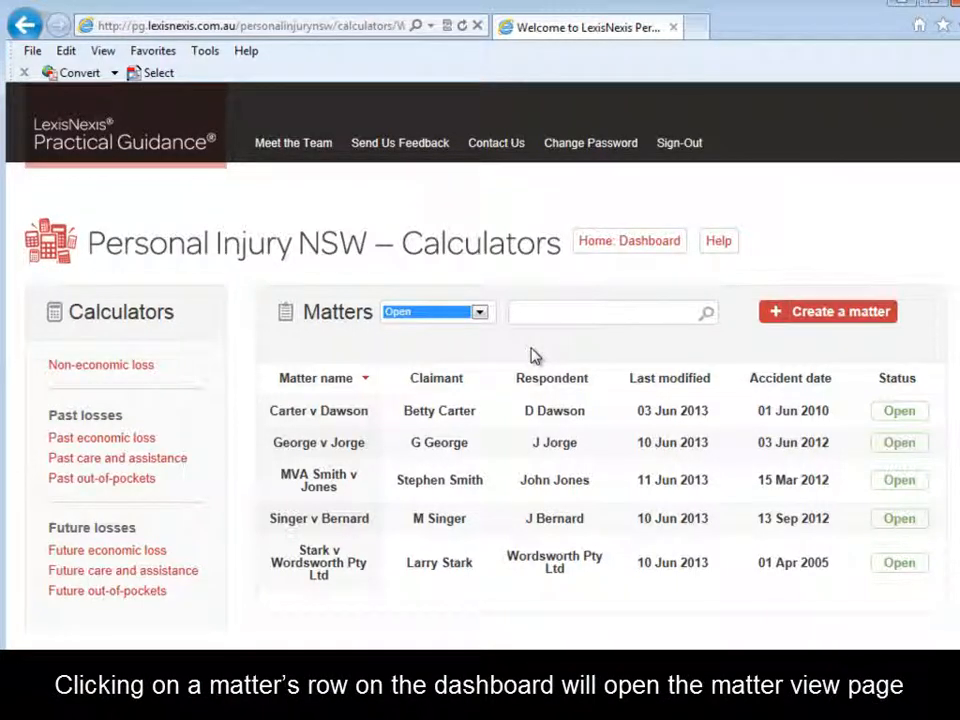
Step: Open the first listed matter, start a Future out-of-pockets calculation and turn off adding it to a matter
{"action": "left_click", "coordinate": [343, 419]}
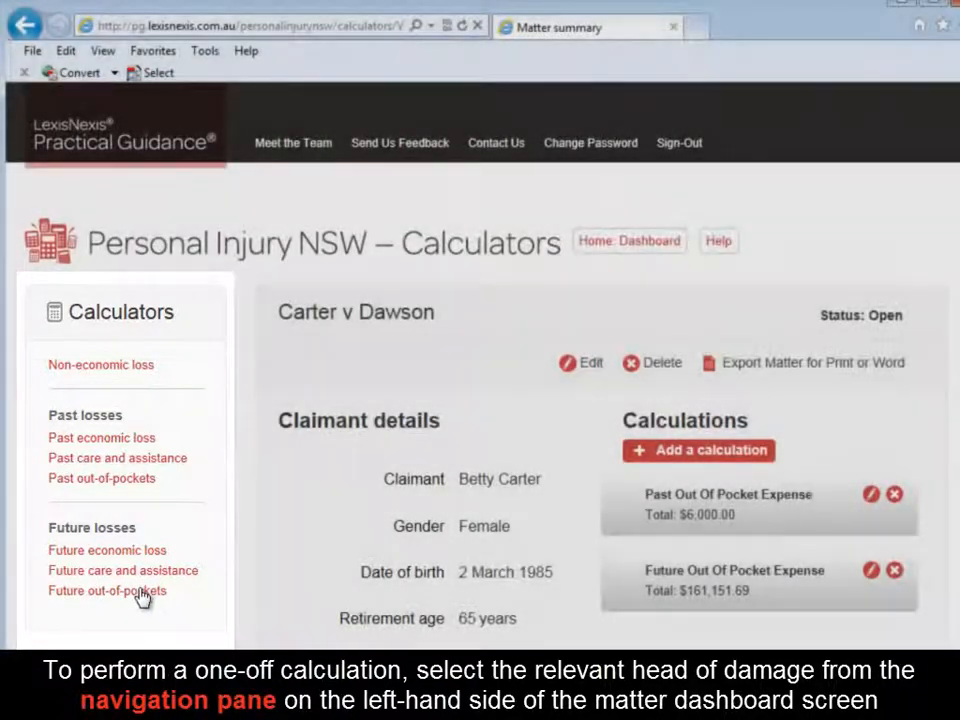
{"action": "left_click", "coordinate": [140, 591]}
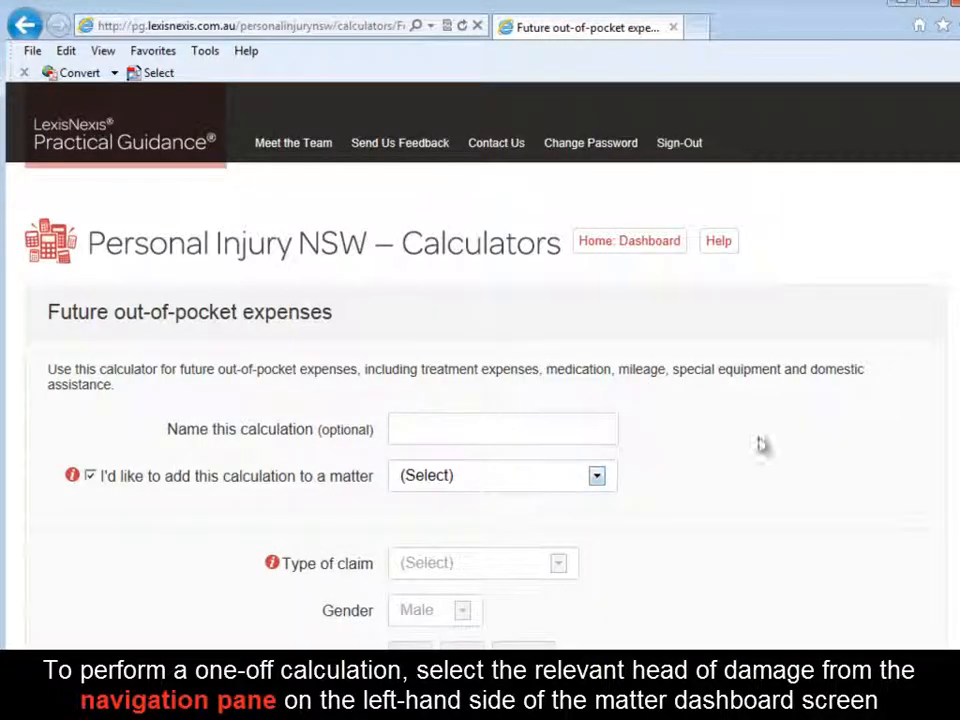
{"action": "scroll", "coordinate": [956, 401], "scroll_direction": "down", "scroll_amount": 2}
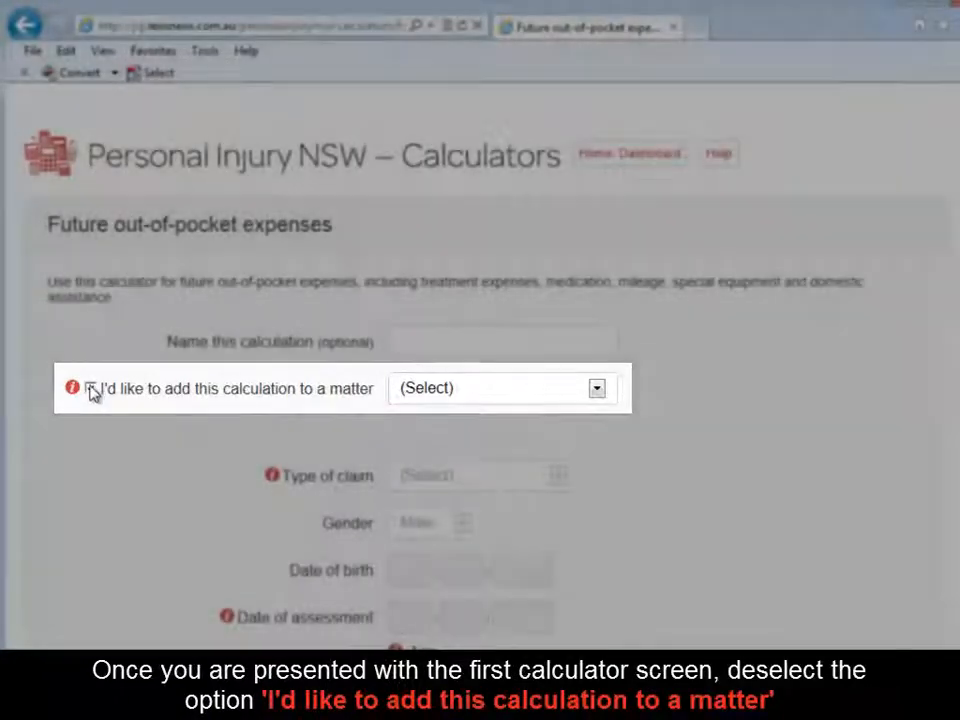
{"action": "left_click", "coordinate": [90, 389]}
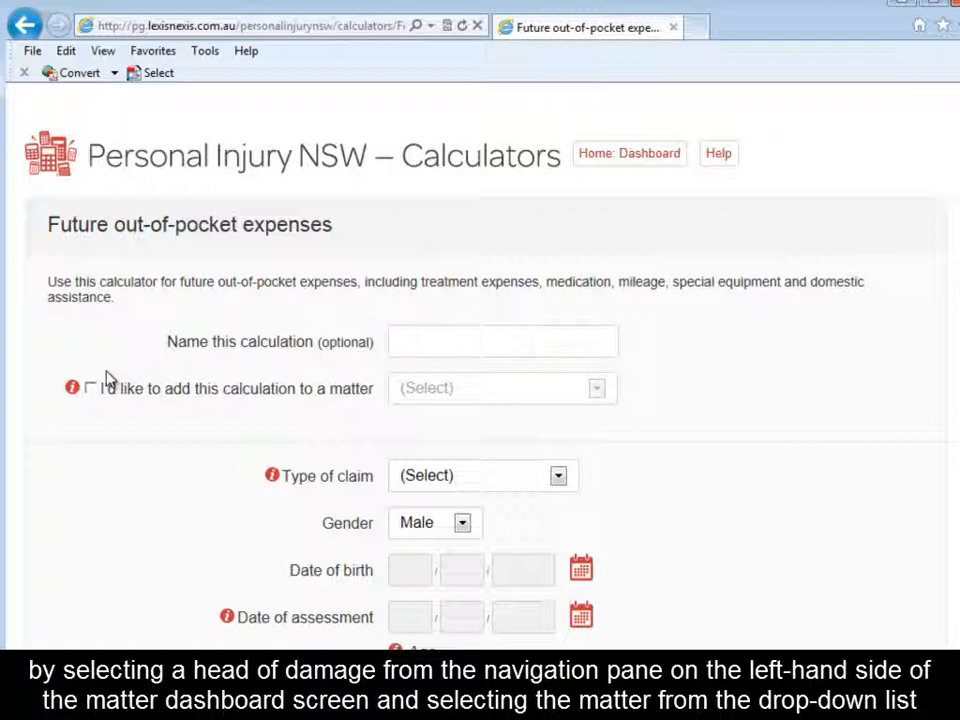
Step: Turn adding the calculation to a matter back on and check the matter selection
{"action": "left_click", "coordinate": [90, 389]}
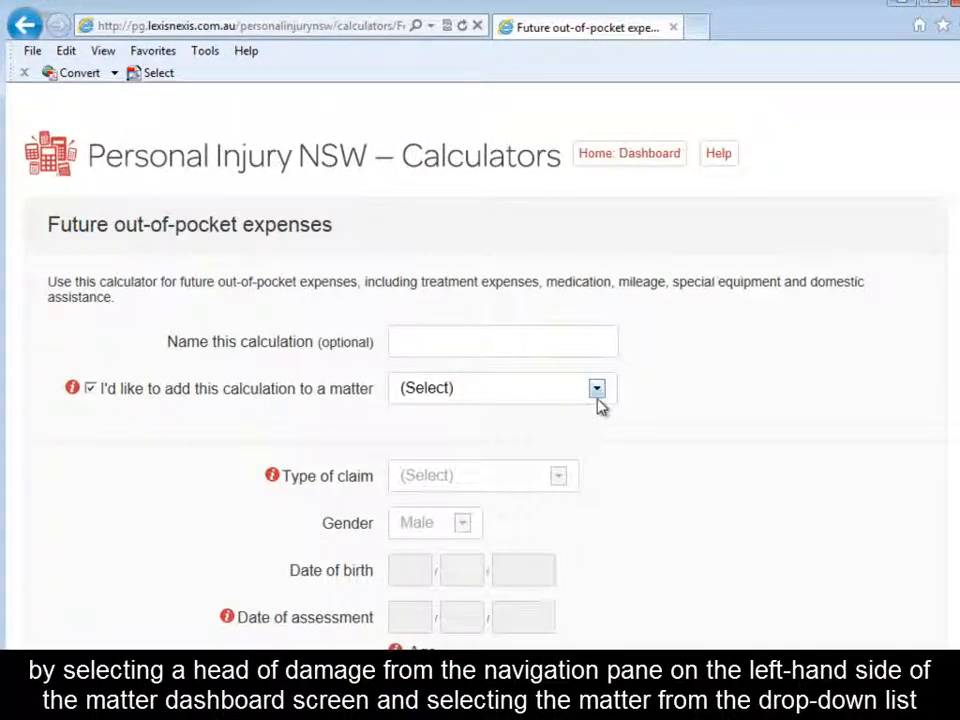
{"action": "left_click", "coordinate": [597, 390]}
{"action": "left_click", "coordinate": [598, 392]}
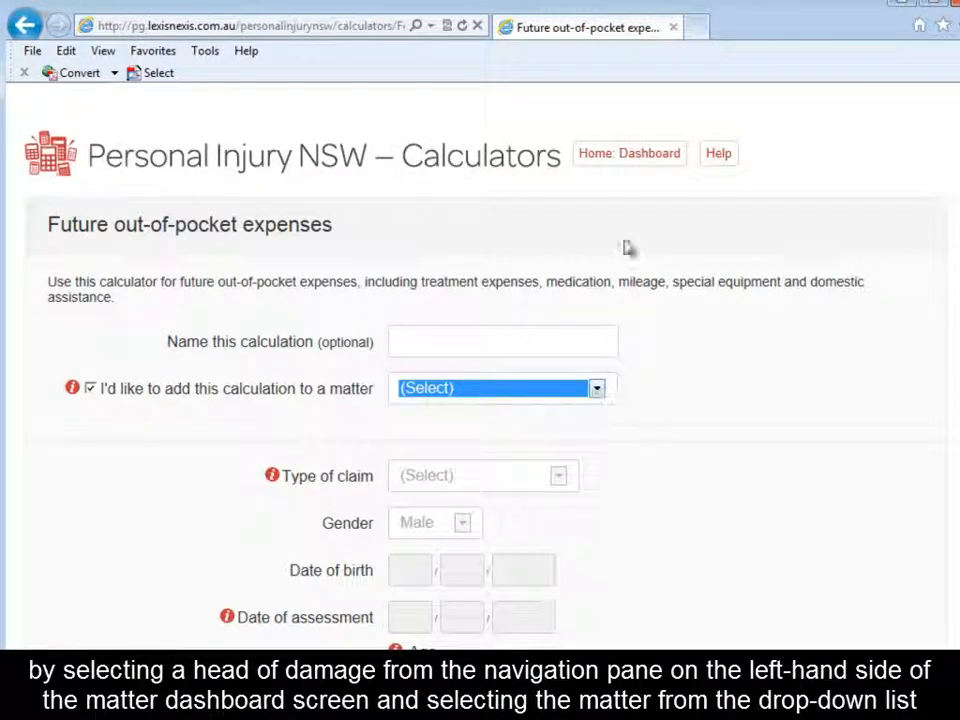
Step: Open the new MVA matter from the dashboard, start a Future out-of-pockets calculation from it and review the claim details
{"action": "left_click", "coordinate": [631, 157]}
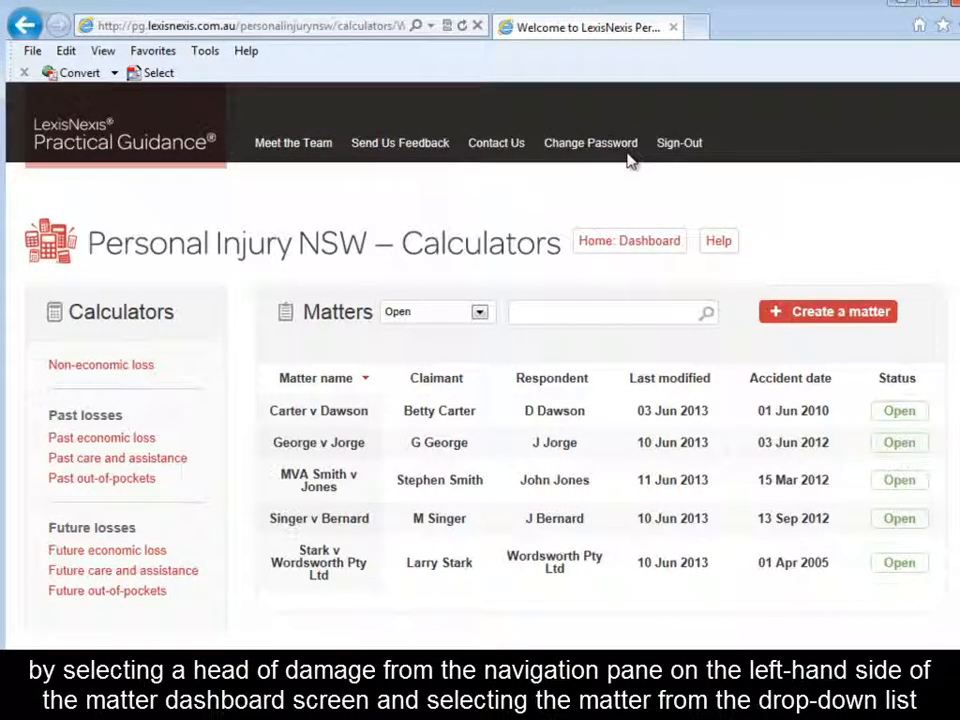
{"action": "left_click", "coordinate": [328, 482]}
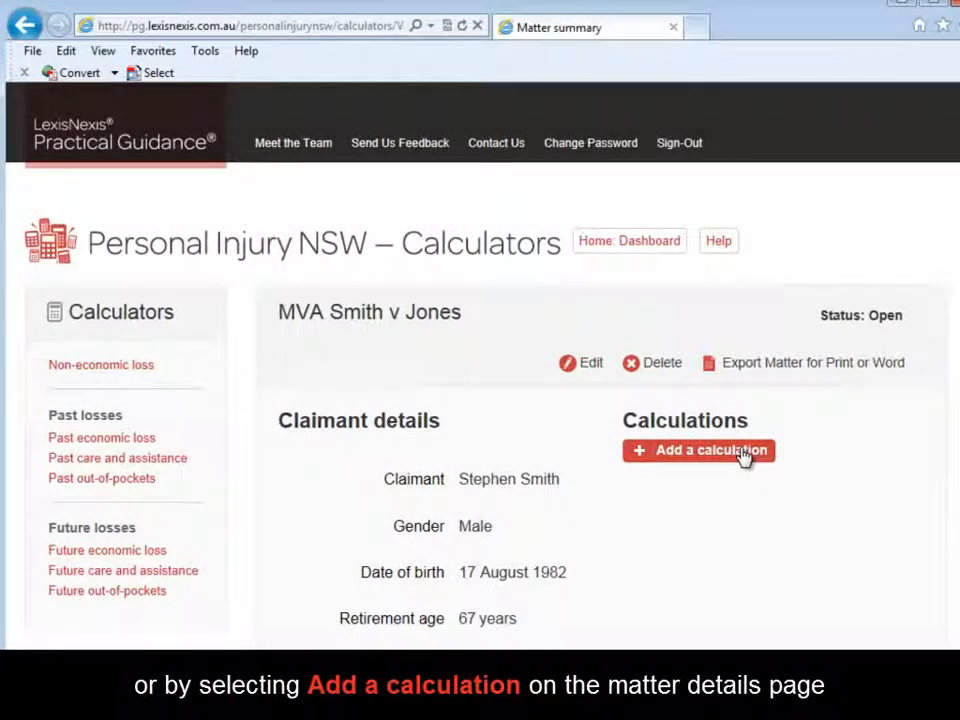
{"action": "left_click", "coordinate": [743, 452]}
{"action": "scroll", "coordinate": [746, 563], "scroll_direction": "down", "scroll_amount": 1}
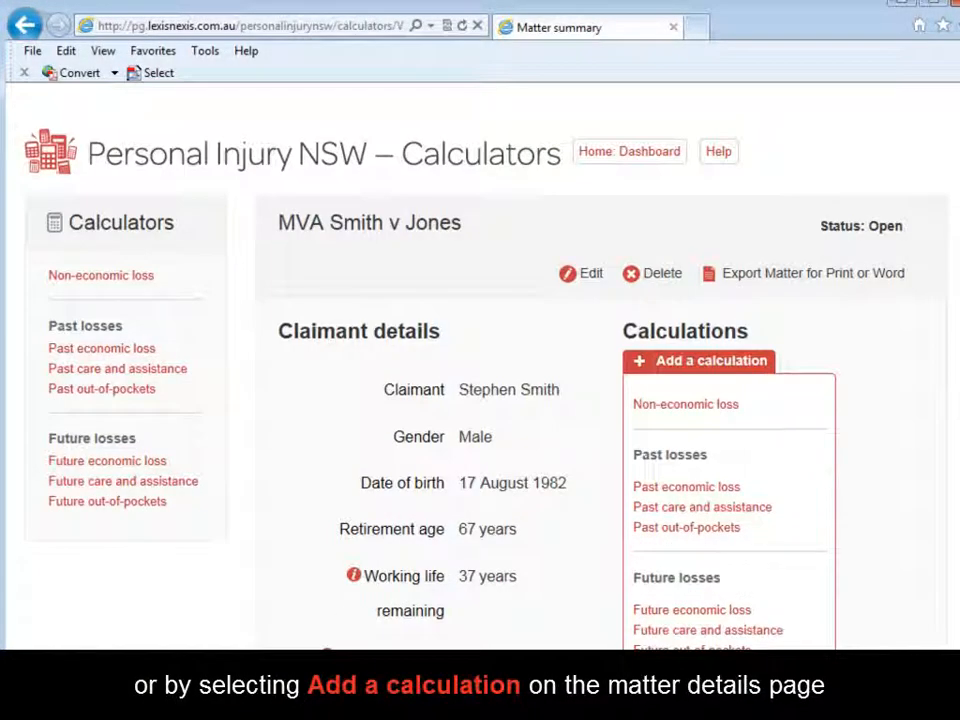
{"action": "left_click", "coordinate": [692, 650]}
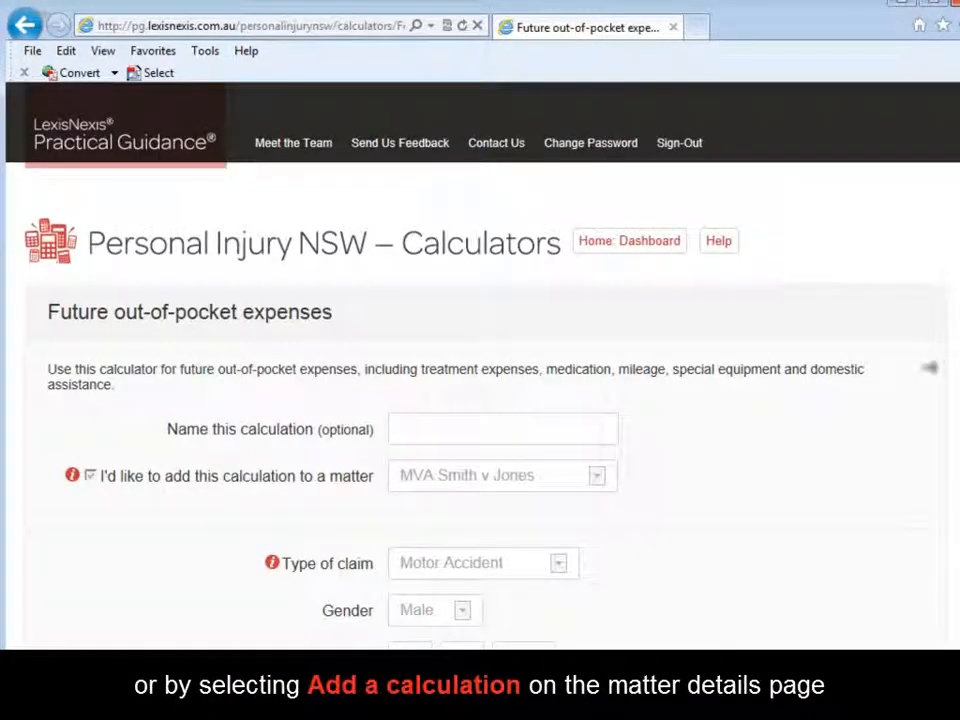
{"action": "scroll", "coordinate": [480, 366], "scroll_direction": "down", "scroll_amount": 2}
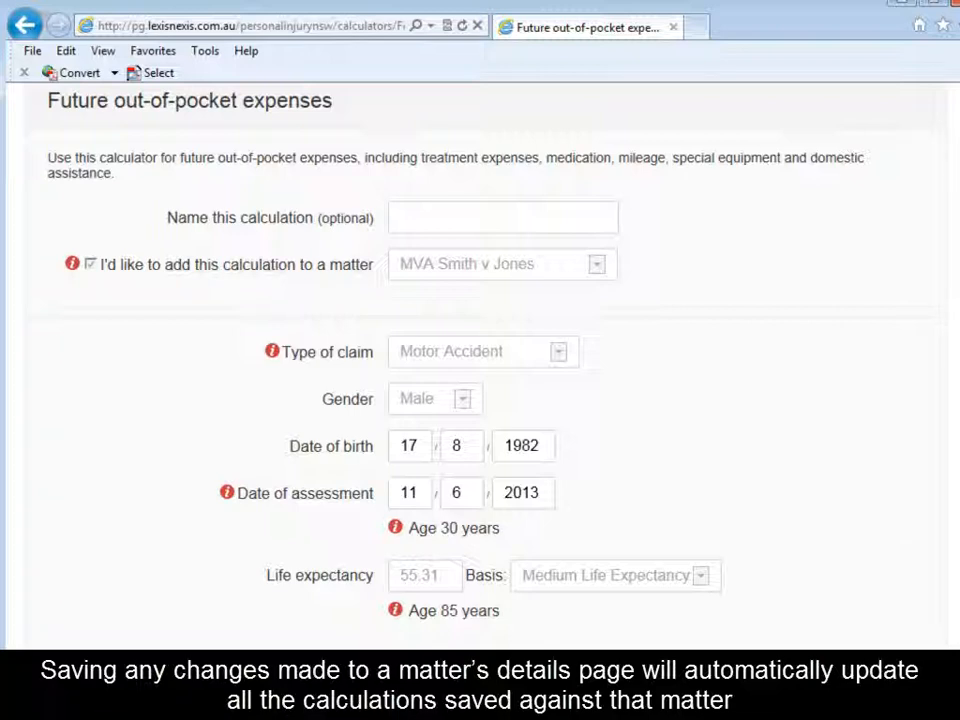
{"action": "scroll", "coordinate": [480, 350], "scroll_direction": "up", "scroll_amount": 3}
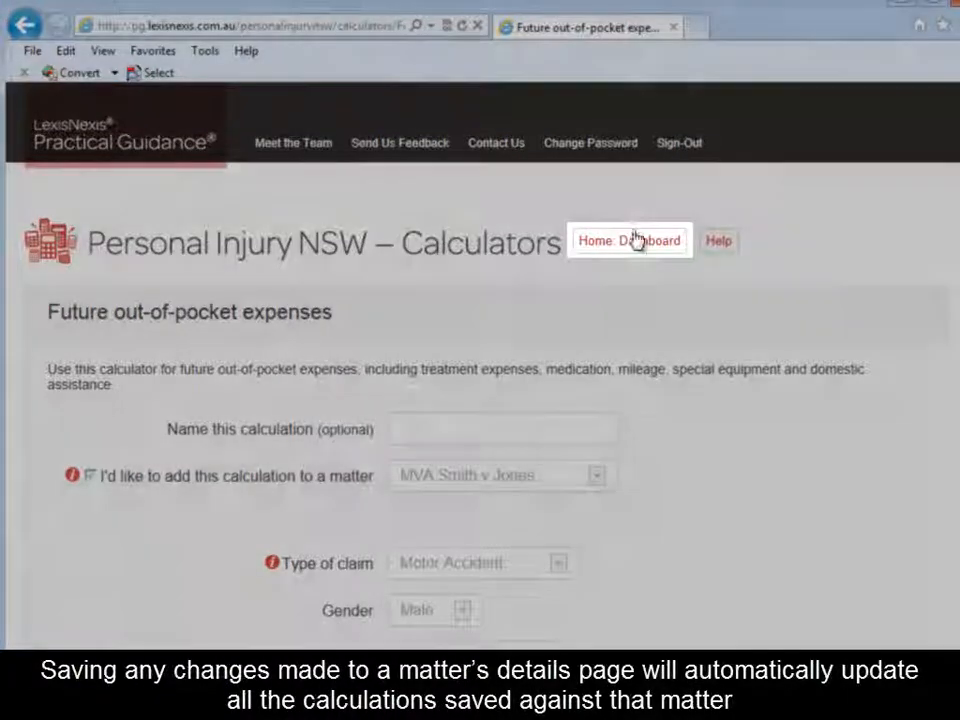
Step: Start a Future out-of-pockets calculation from the dashboard, assign it to the MVA matter and continue to expense entry
{"action": "left_click", "coordinate": [637, 242]}
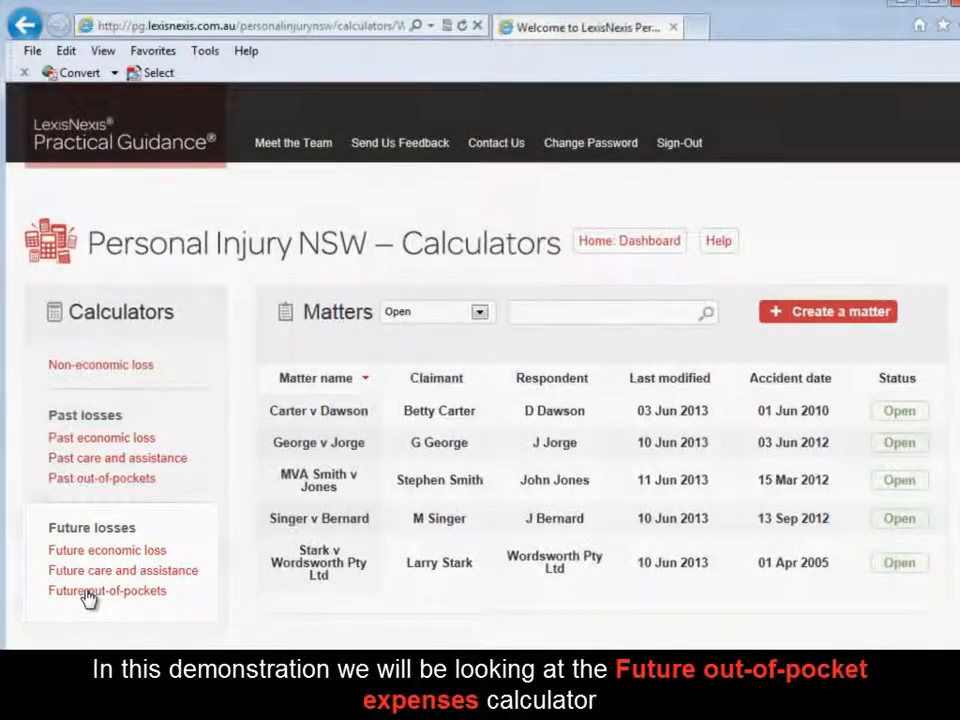
{"action": "left_click", "coordinate": [90, 592]}
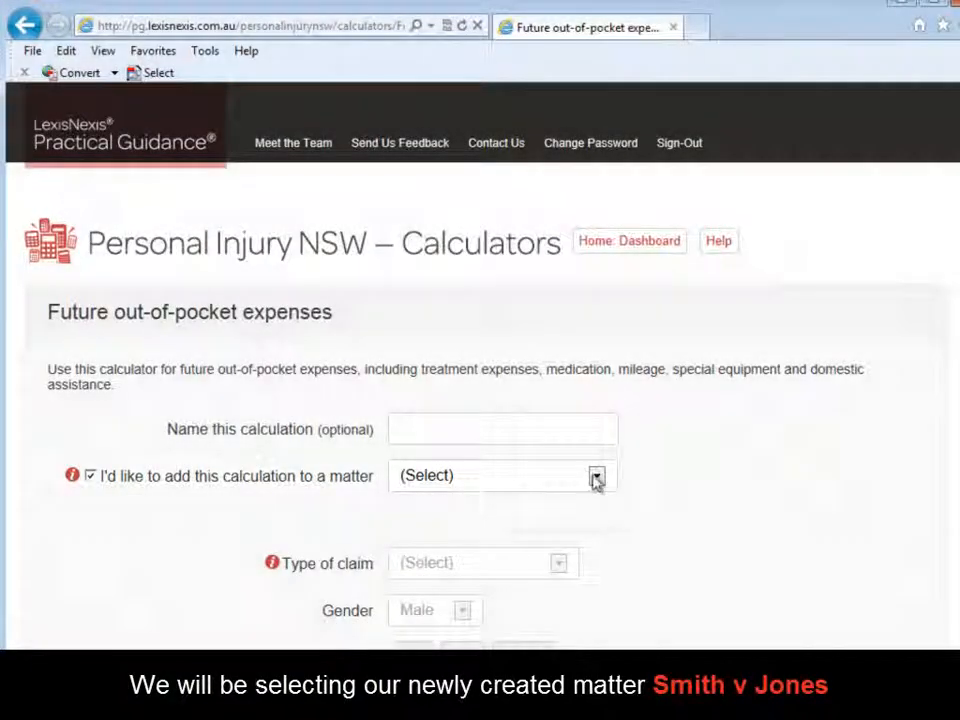
{"action": "left_click", "coordinate": [596, 478]}
{"action": "left_click", "coordinate": [540, 566]}
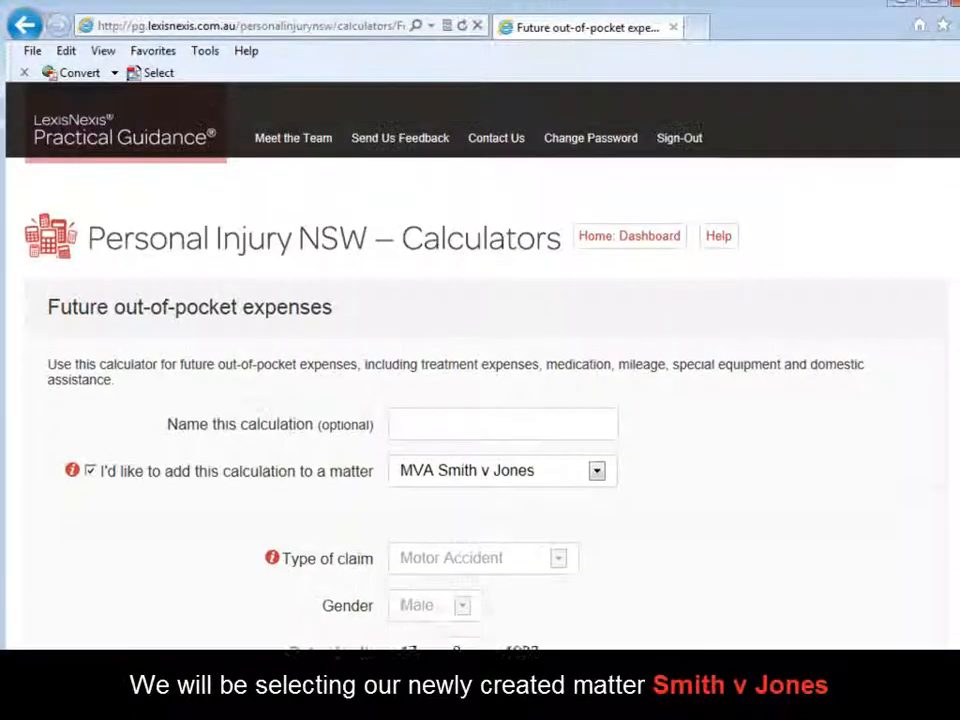
{"action": "scroll", "coordinate": [950, 577], "scroll_direction": "down", "scroll_amount": 3}
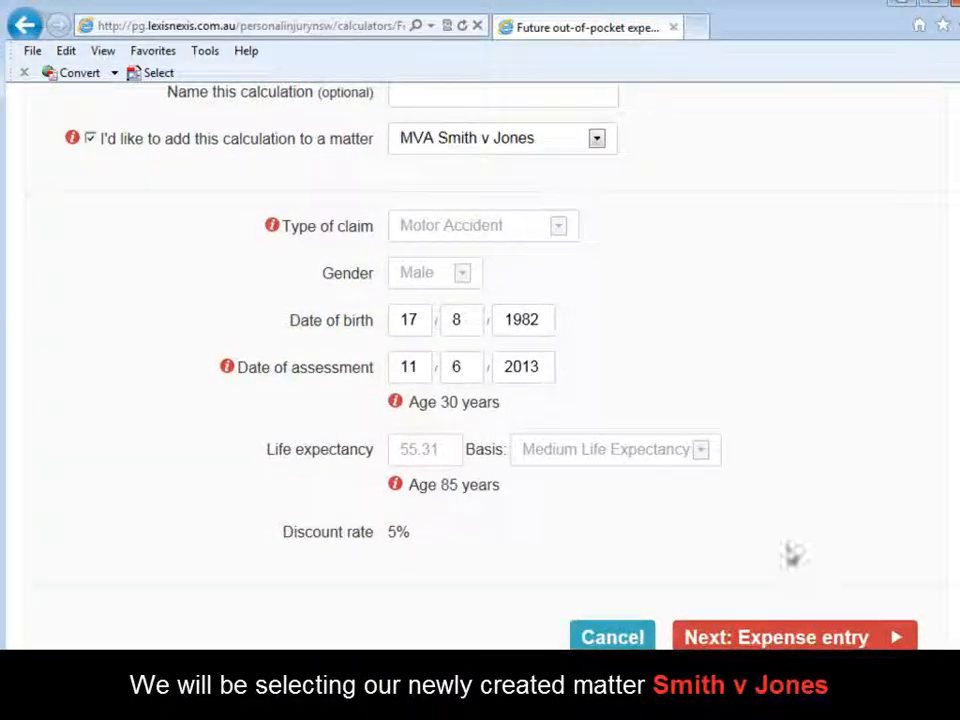
{"action": "left_click", "coordinate": [776, 637]}
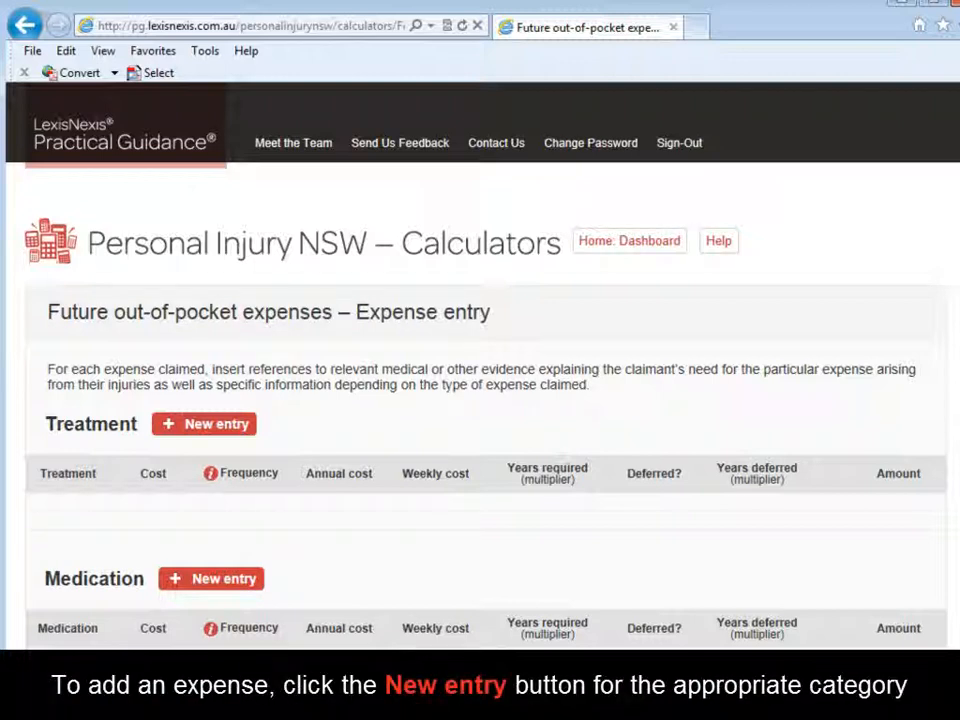
Step: Start a new Treatment entry described as physiotherapy with a cost of $120
{"action": "scroll", "coordinate": [480, 365], "scroll_direction": "down", "scroll_amount": 5}
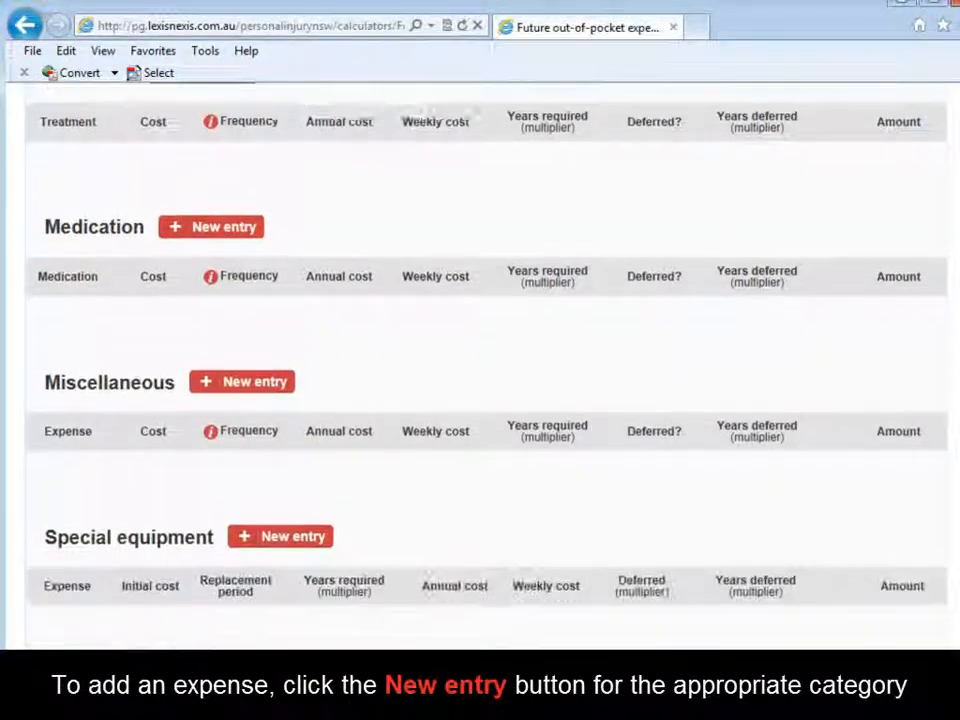
{"action": "scroll", "coordinate": [268, 312], "scroll_direction": "up", "scroll_amount": 5}
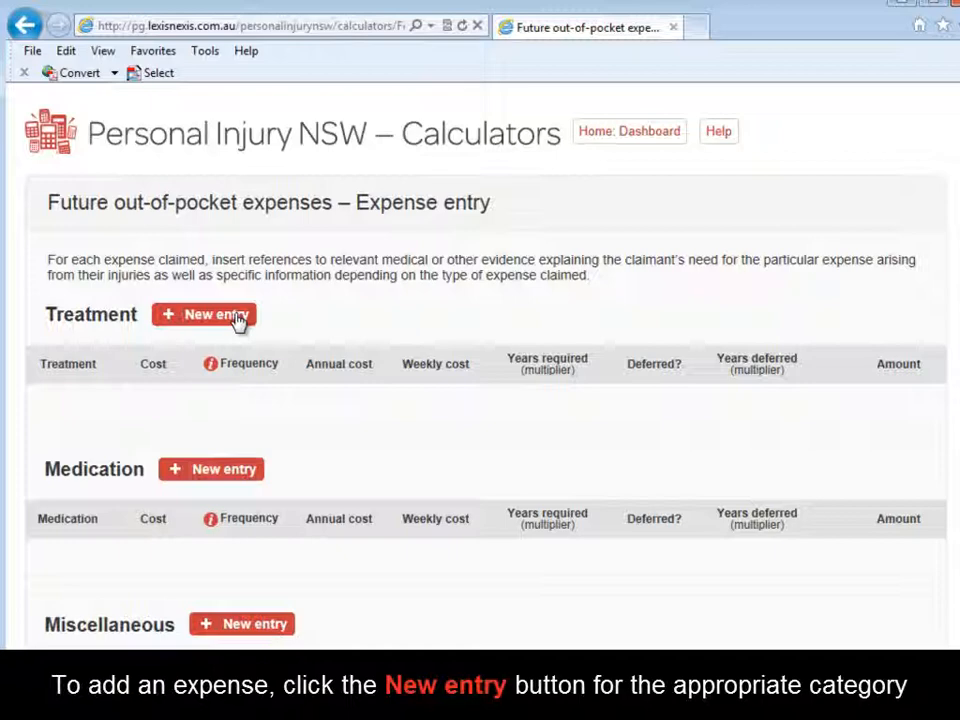
{"action": "left_click", "coordinate": [238, 318]}
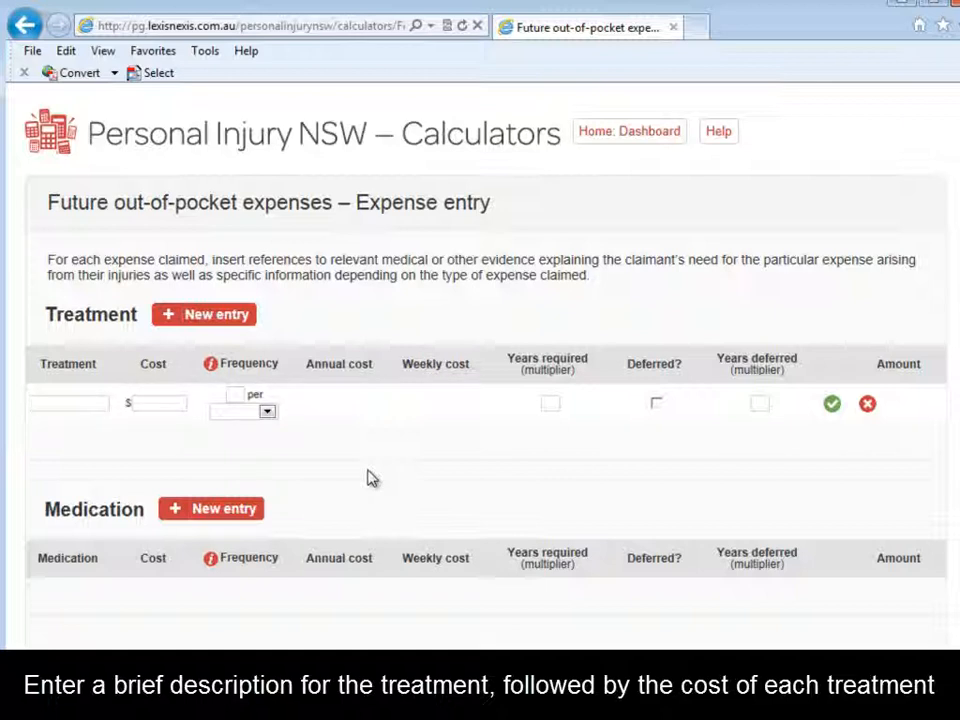
{"action": "type", "text": "physiotherapy"}
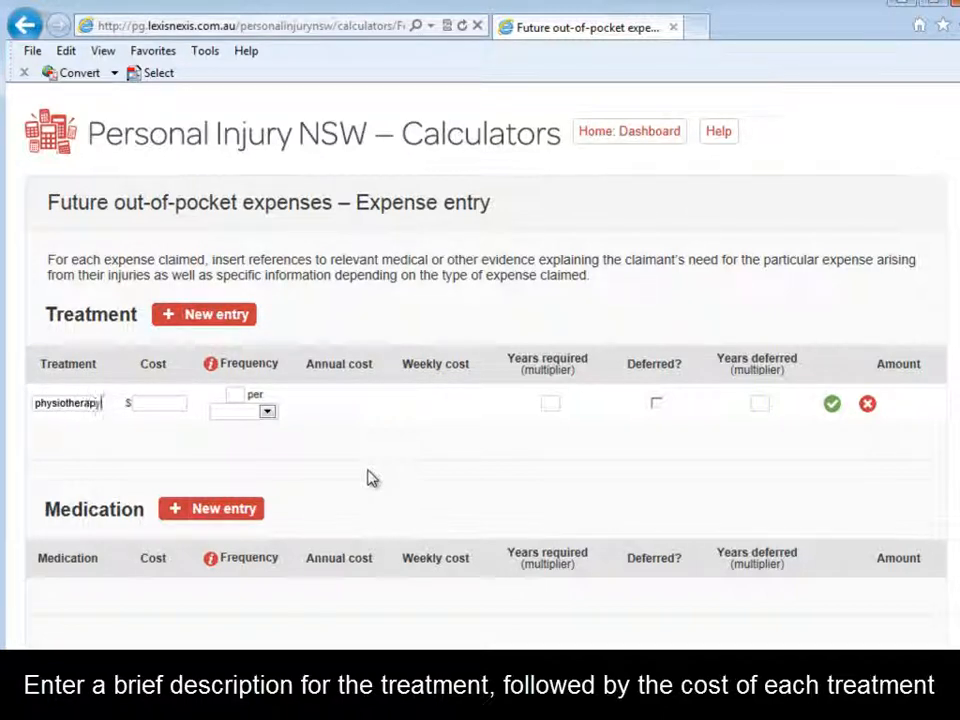
{"action": "left_click", "coordinate": [175, 403]}
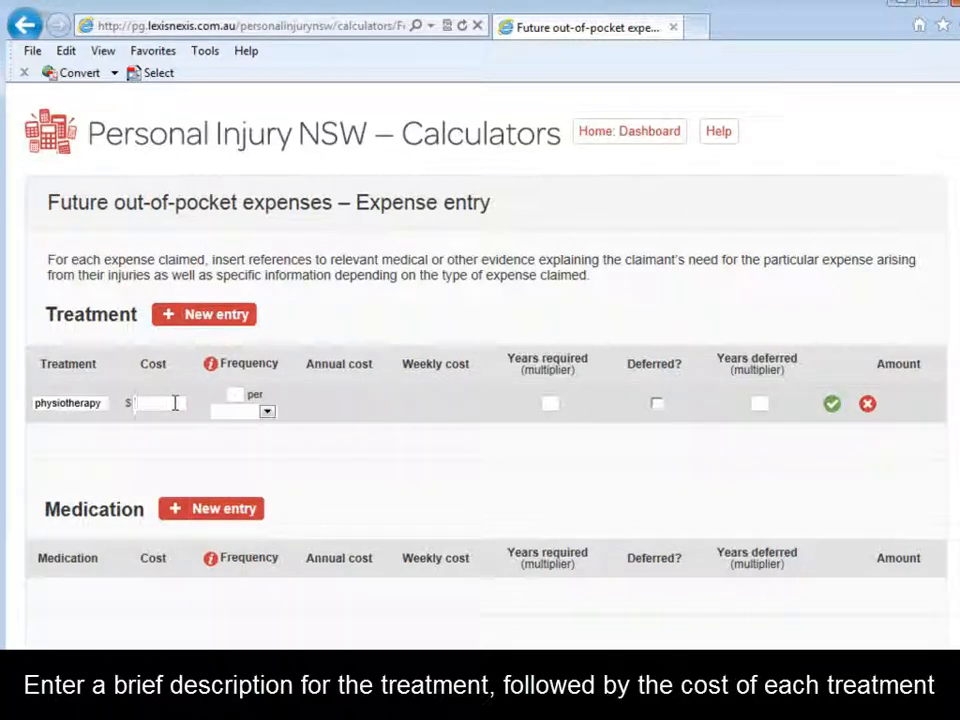
{"action": "type", "text": "120"}
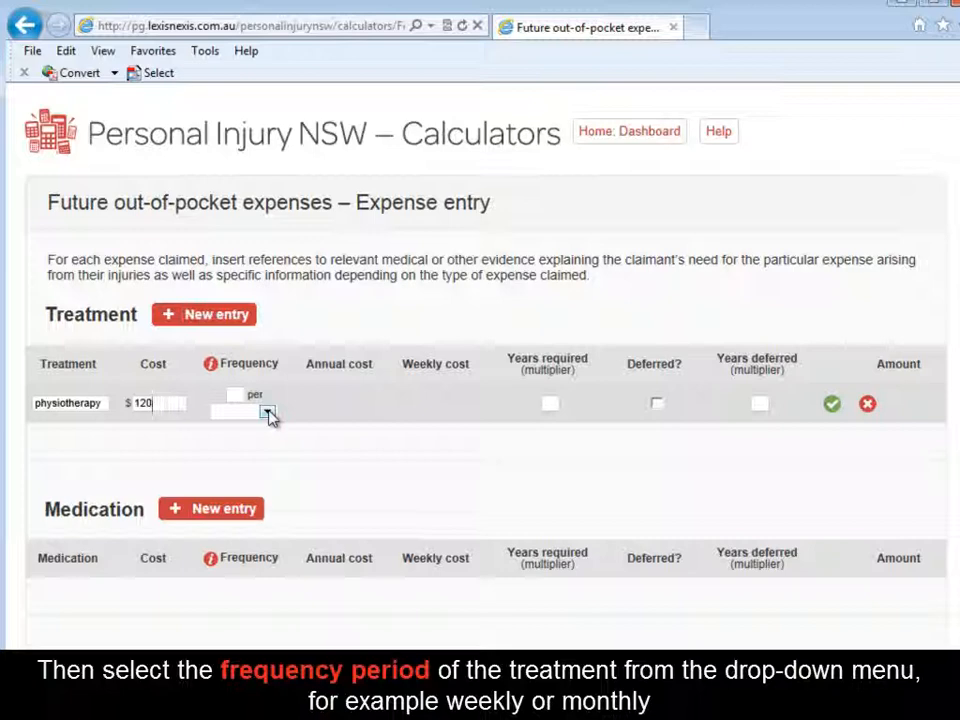
Step: Set the physiotherapy frequency to 3 per Week, save the entry and view the workings behind its amount
{"action": "left_click", "coordinate": [268, 413]}
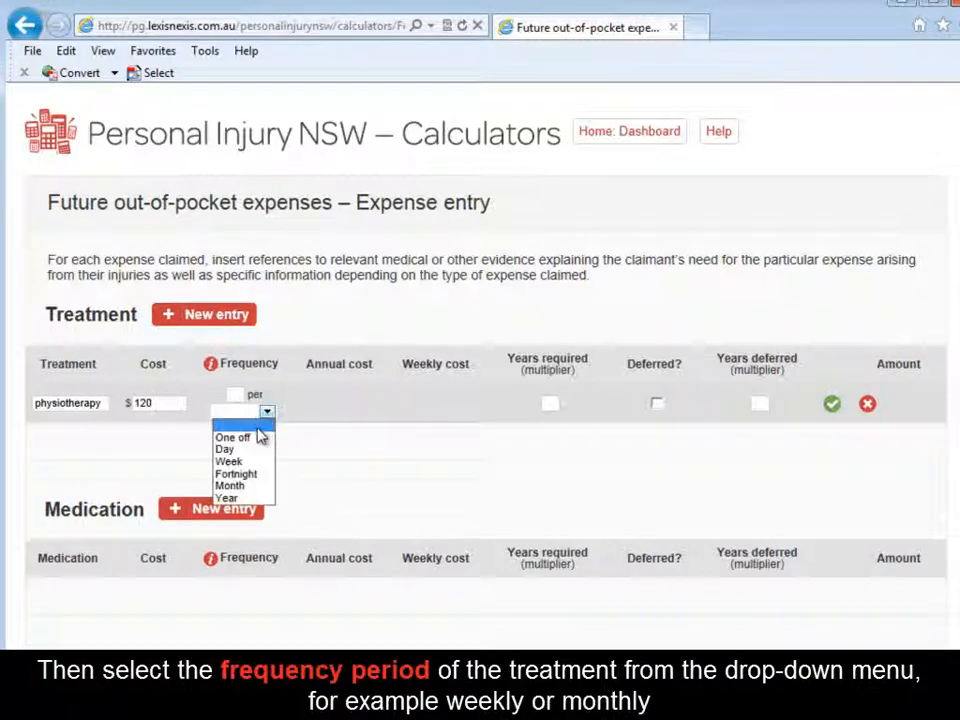
{"action": "left_click", "coordinate": [255, 459]}
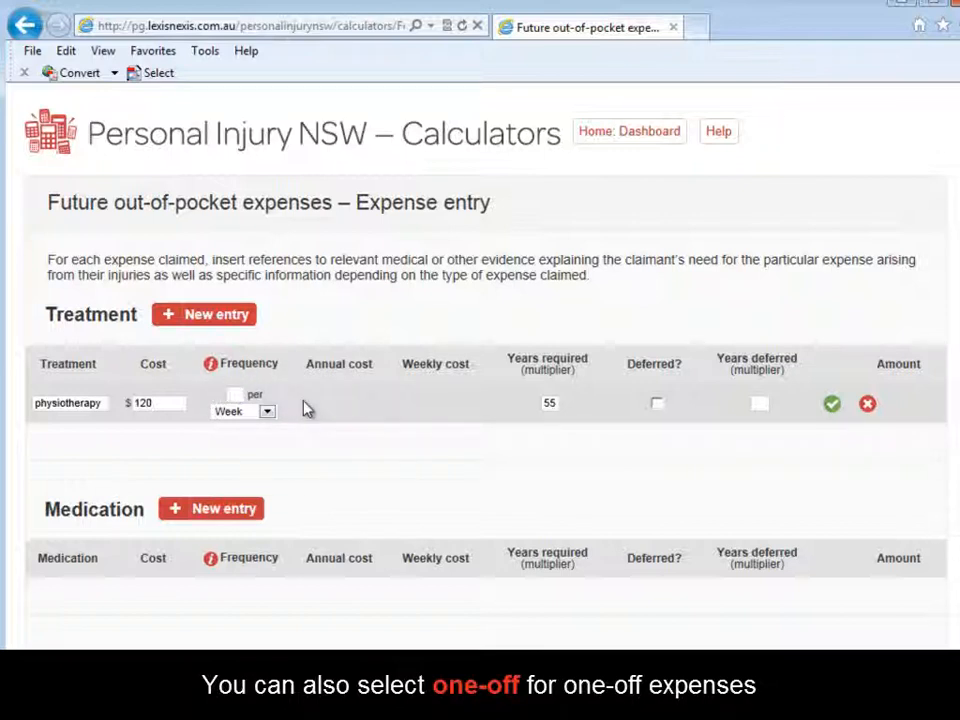
{"action": "type", "text": "1"}
{"action": "left_click", "coordinate": [352, 427]}
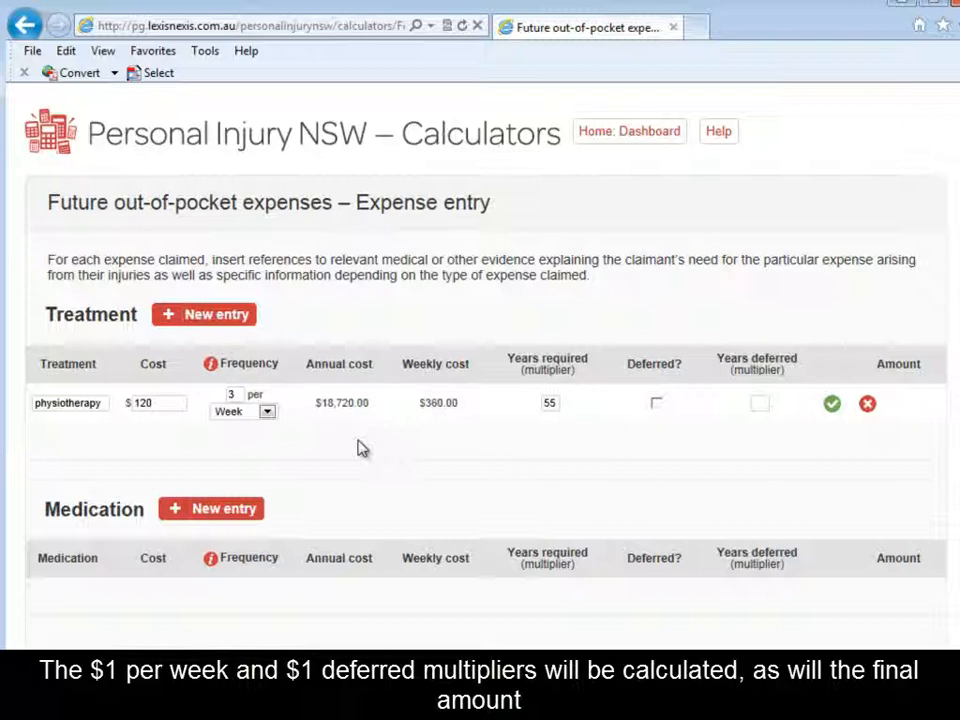
{"action": "left_click", "coordinate": [832, 406]}
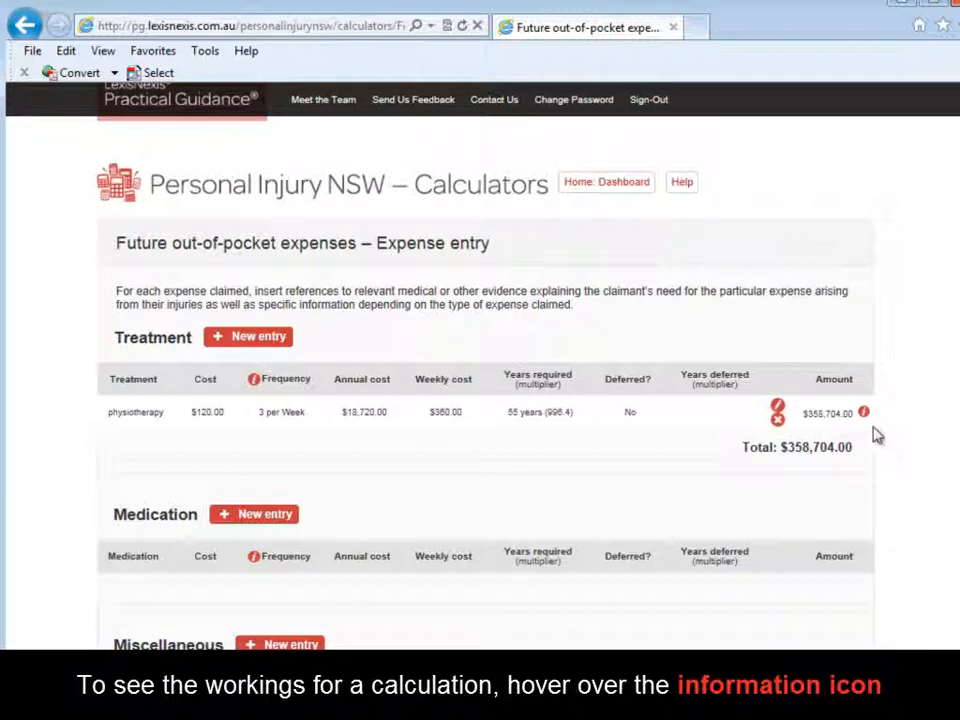
{"action": "mouse_move", "coordinate": [866, 421]}
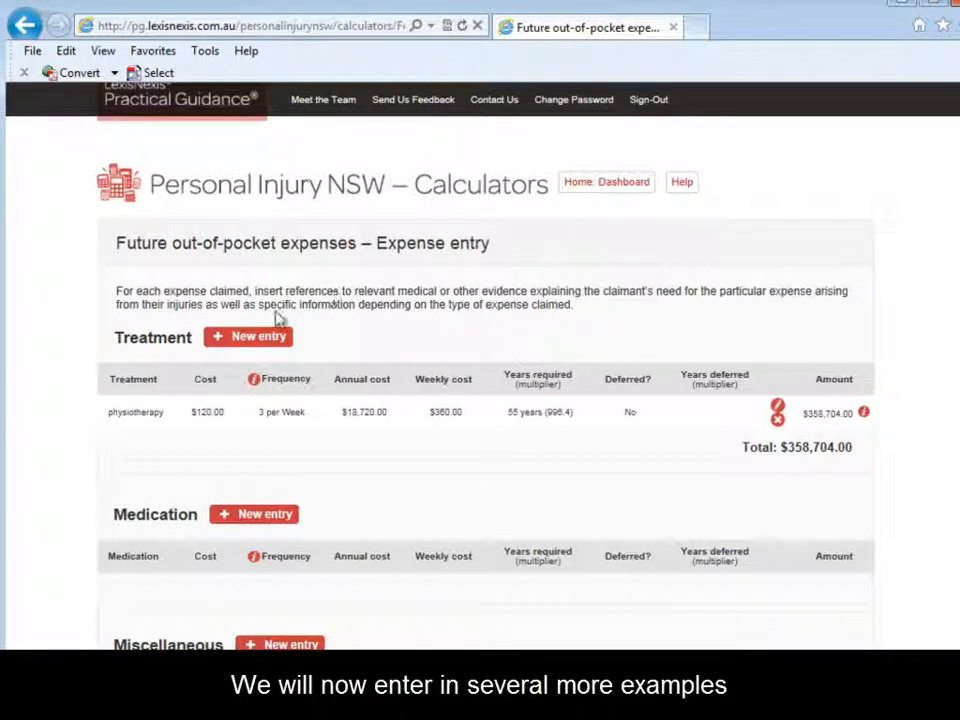
Step: Add a Treatment entry for Hip replacement as a one-off expense costing $6,000, deferred by 15 years
{"action": "left_click", "coordinate": [281, 342]}
{"action": "type", "text": "Hip replacement"}
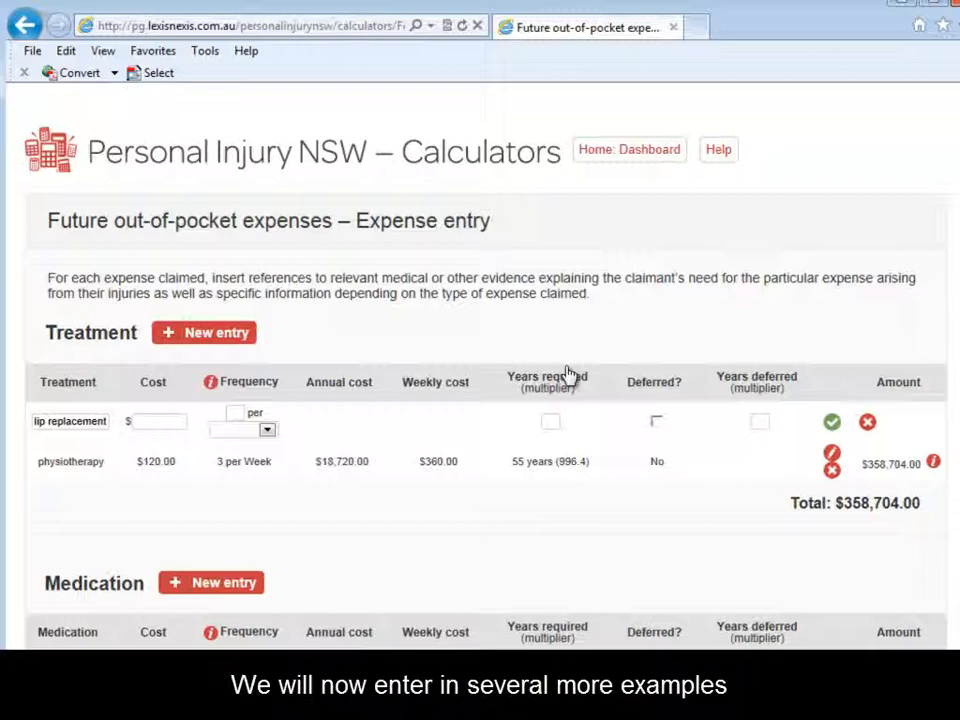
{"action": "key", "text": "Tab"}
{"action": "type", "text": "6000"}
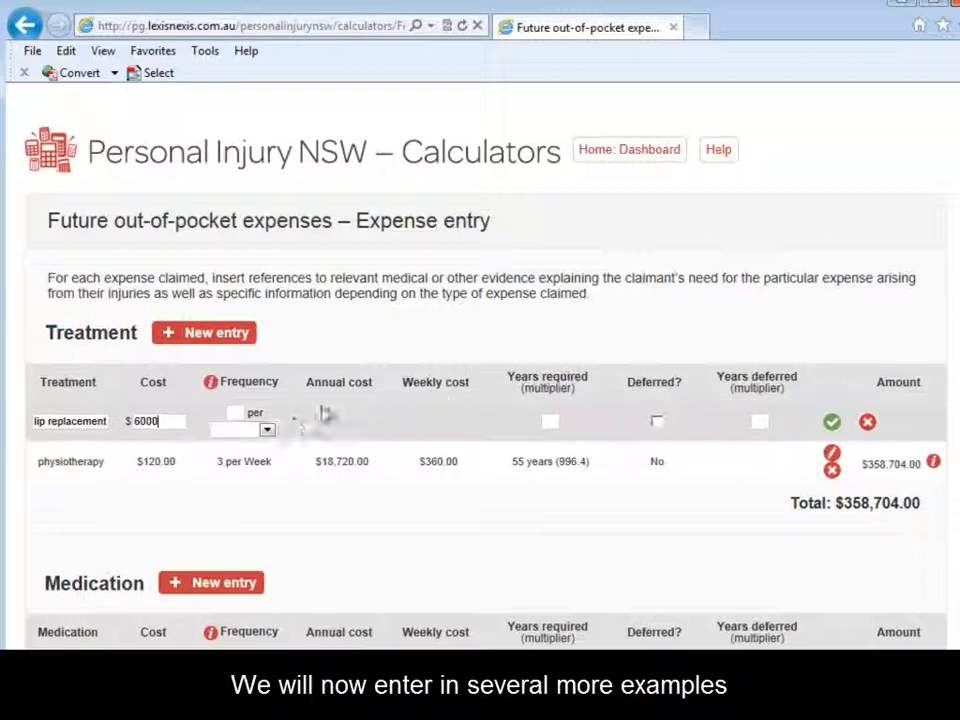
{"action": "left_click", "coordinate": [267, 431]}
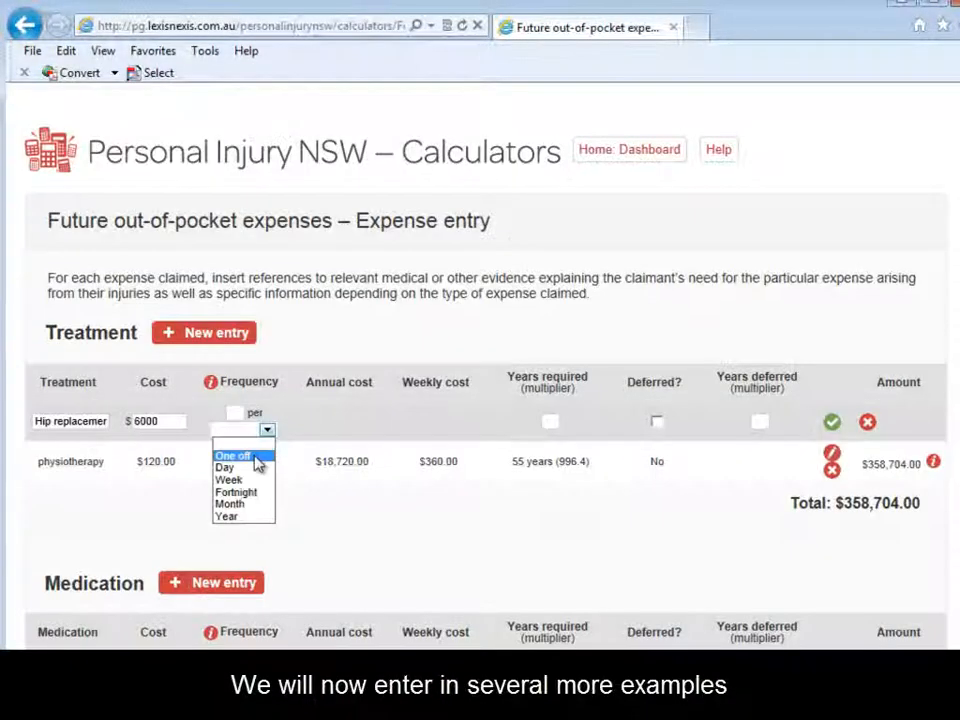
{"action": "left_click", "coordinate": [255, 456]}
{"action": "left_click", "coordinate": [656, 428]}
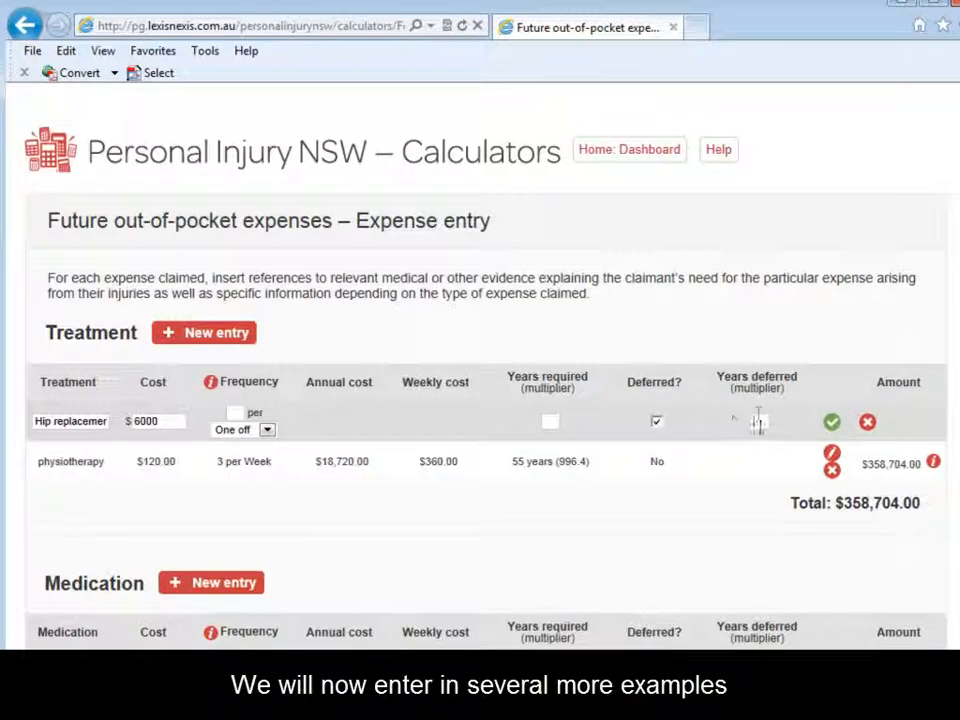
{"action": "left_click", "coordinate": [758, 421]}
{"action": "type", "text": "15"}
{"action": "left_click", "coordinate": [830, 424]}
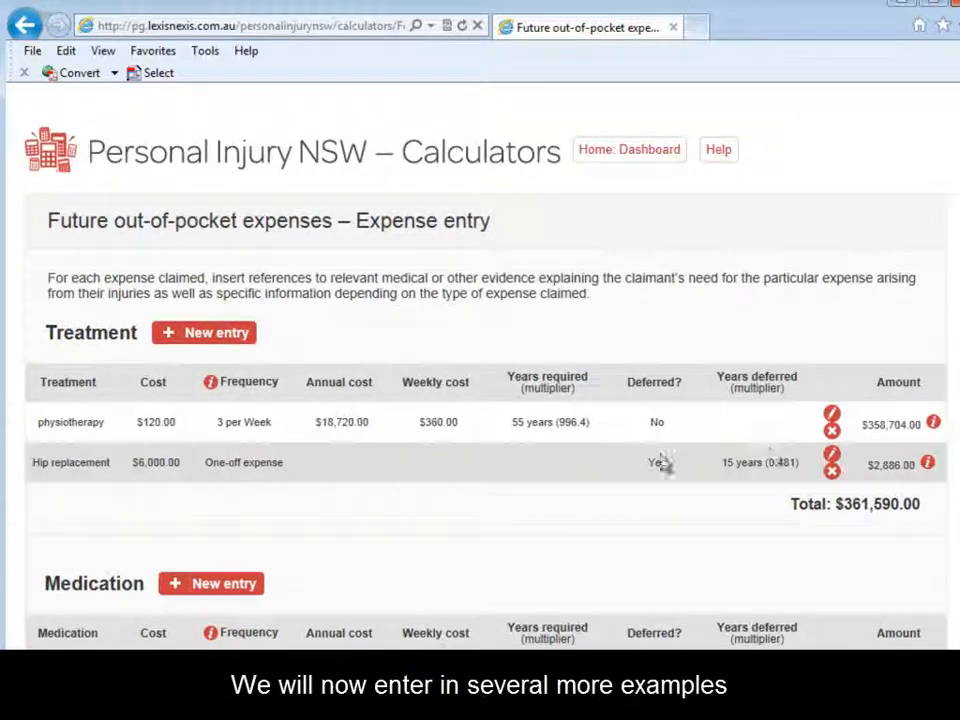
Step: Start a new Treatment entry described as "GP - 31-15" with a cost of $70
{"action": "left_click", "coordinate": [232, 336]}
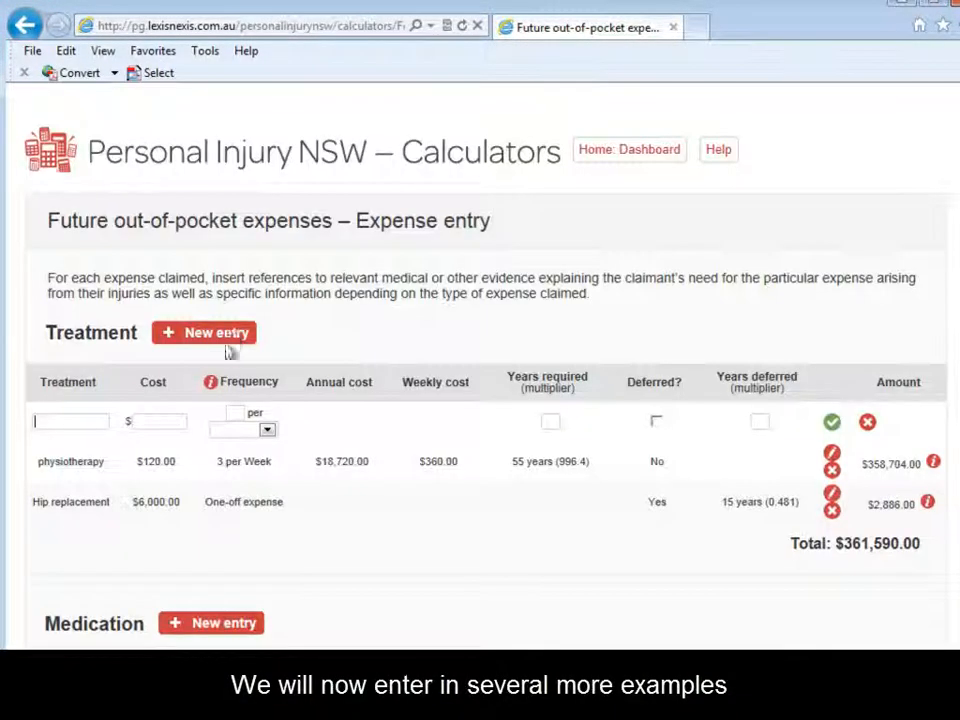
{"action": "type", "text": "GP visi"}
{"action": "type", "text": "-15"}
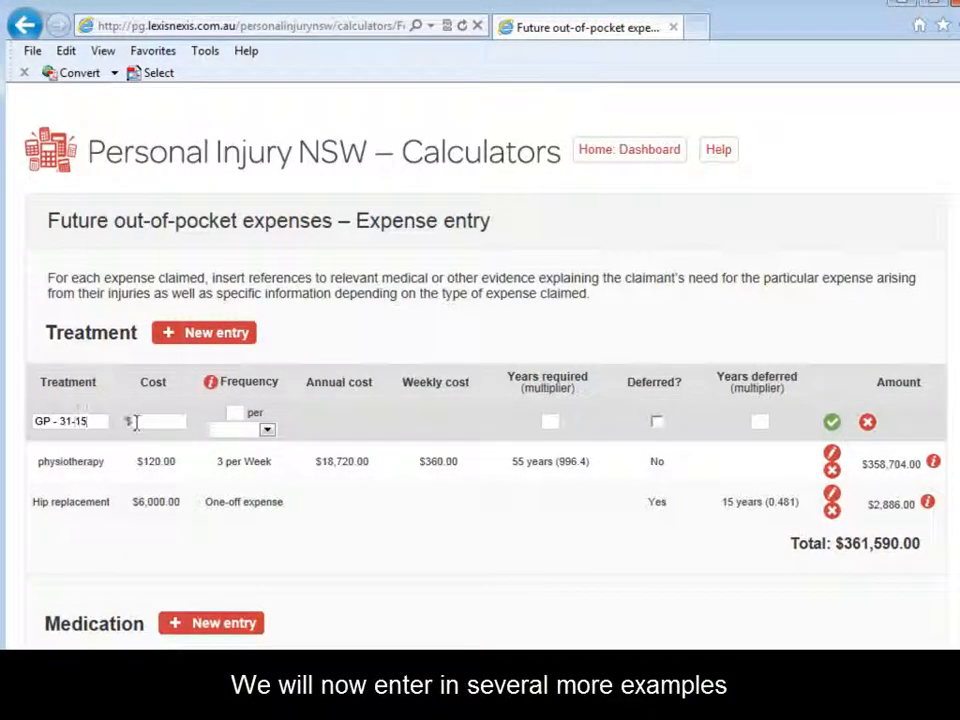
{"action": "left_click", "coordinate": [161, 423]}
{"action": "type", "text": "70"}
{"action": "key", "text": "Tab"}
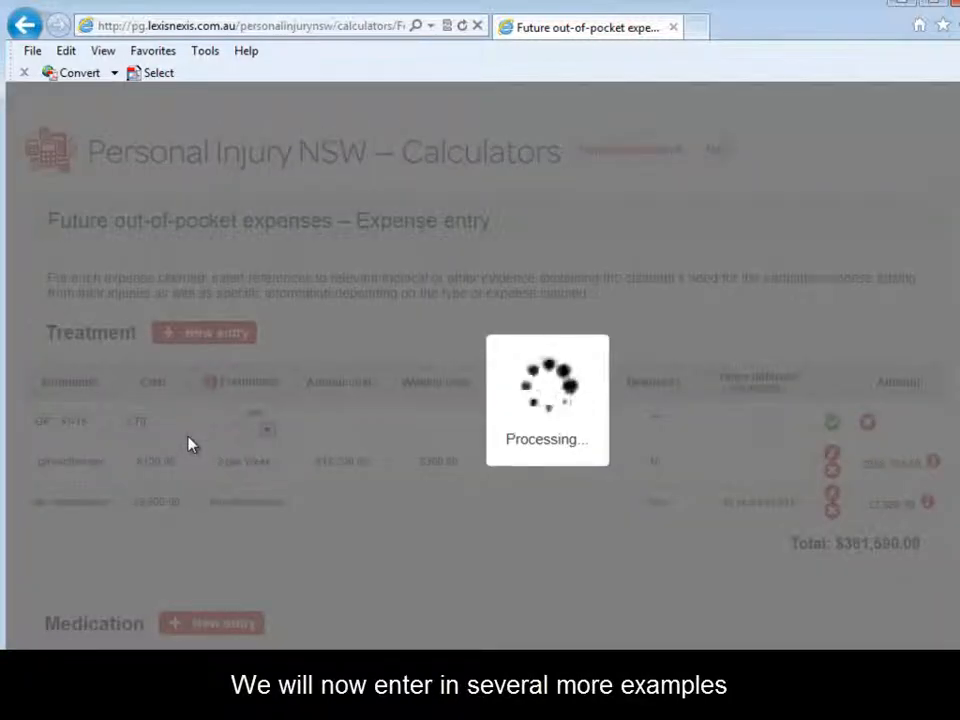
Step: Set the GP entry's frequency to 1 per Month and its years required to 5, and save it
{"action": "left_click", "coordinate": [266, 430]}
{"action": "left_click", "coordinate": [250, 504]}
{"action": "left_click", "coordinate": [234, 414]}
{"action": "type", "text": "1"}
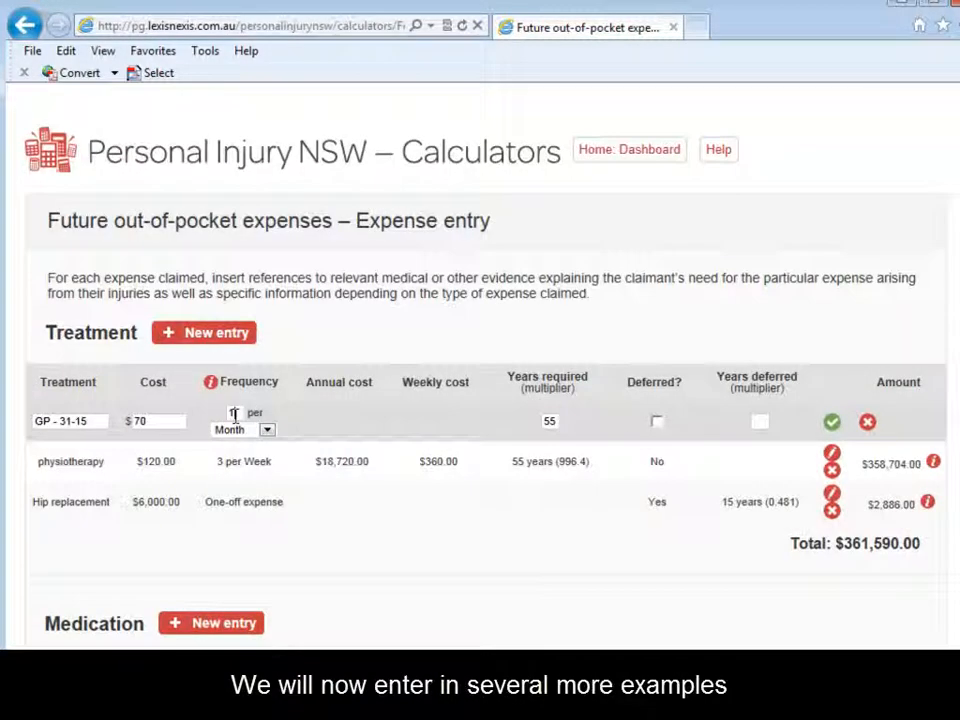
{"action": "left_click", "coordinate": [555, 422]}
{"action": "type", "text": "55"}
{"action": "key", "text": "BackSpace"}
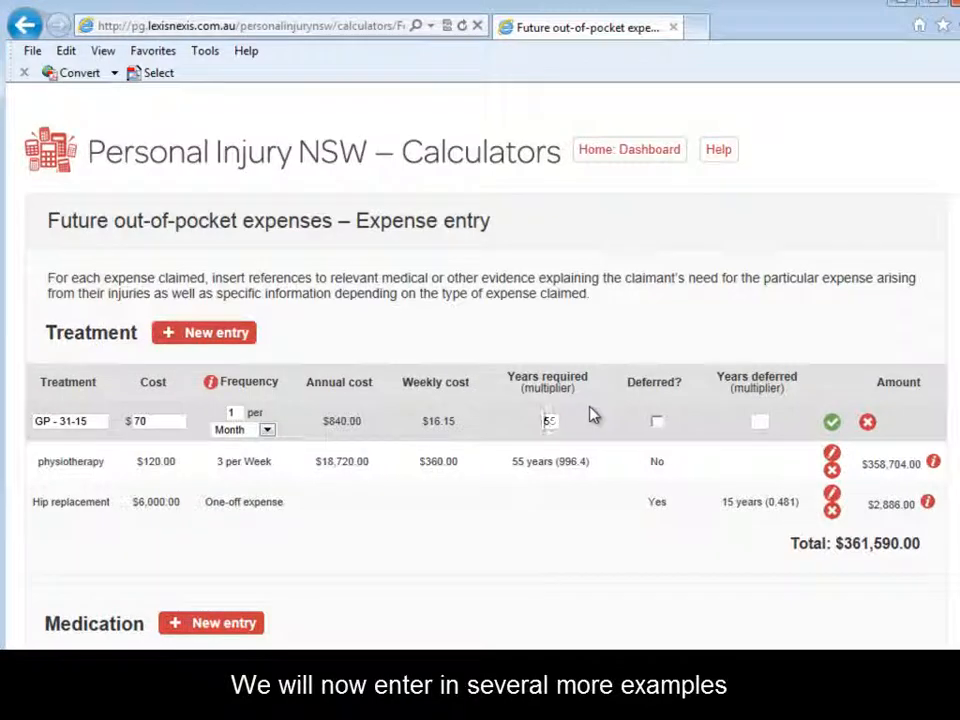
{"action": "left_click", "coordinate": [831, 422]}
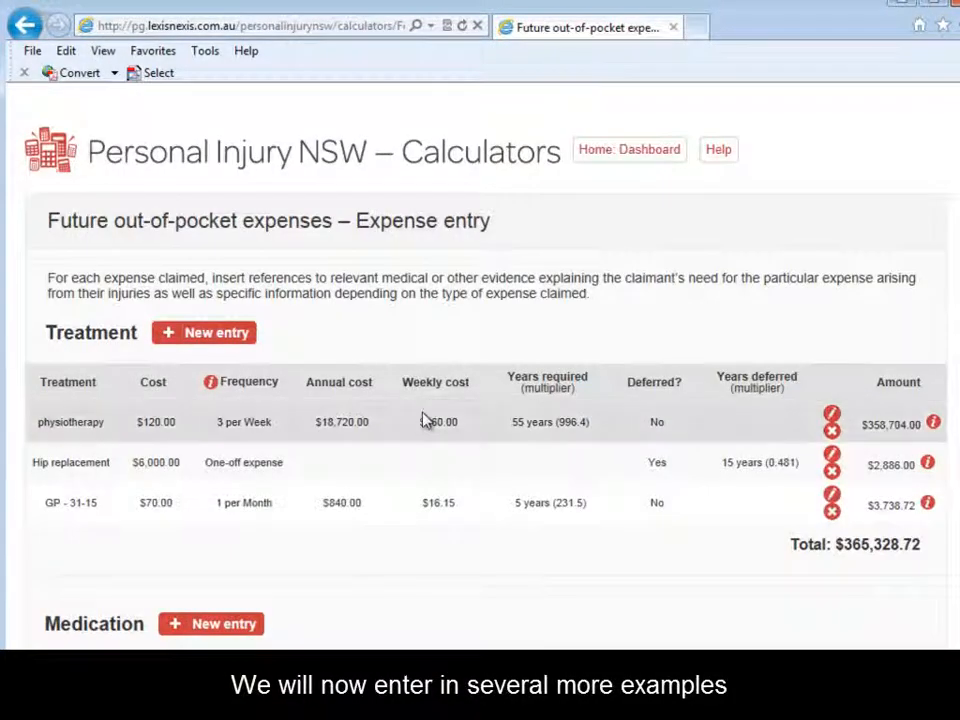
Step: Start a new Treatment entry described as "GP - age 36-55" costing $70 with a frequency of 3 per Year
{"action": "left_click", "coordinate": [232, 338]}
{"action": "type", "text": "GP - ag"}
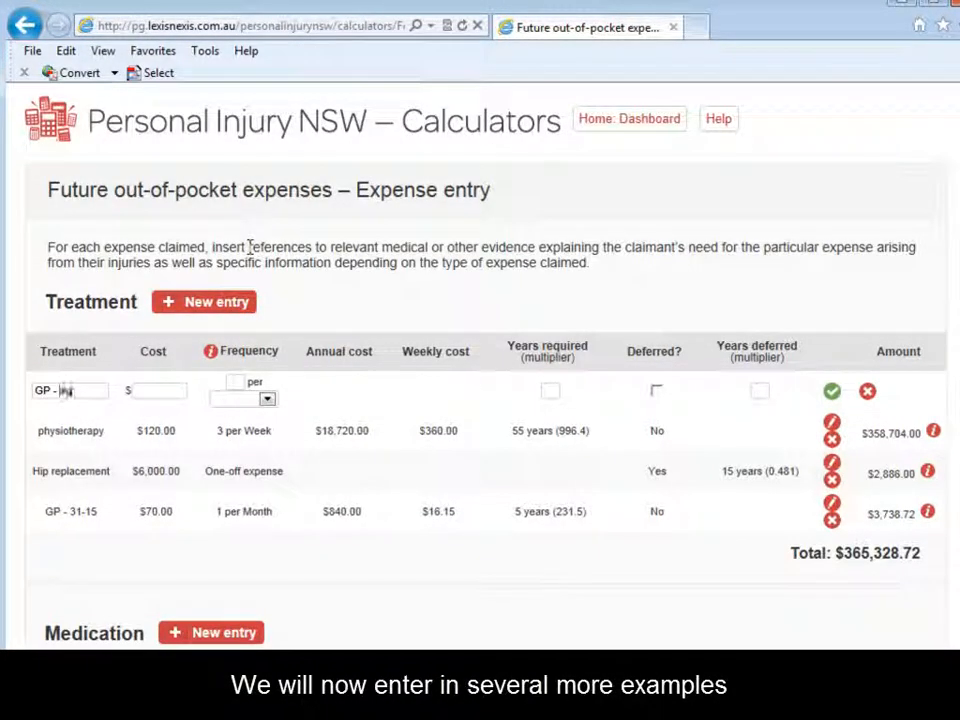
{"action": "type", "text": "e 36-55"}
{"action": "key", "text": "Tab"}
{"action": "type", "text": "70"}
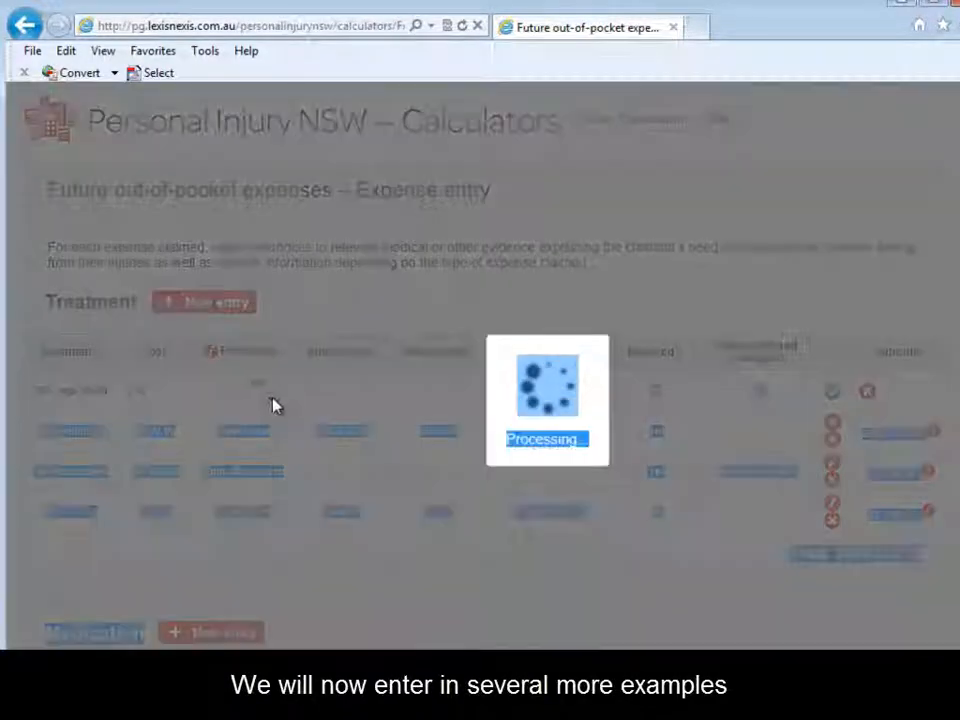
{"action": "left_click", "coordinate": [267, 399]}
{"action": "left_click", "coordinate": [257, 486]}
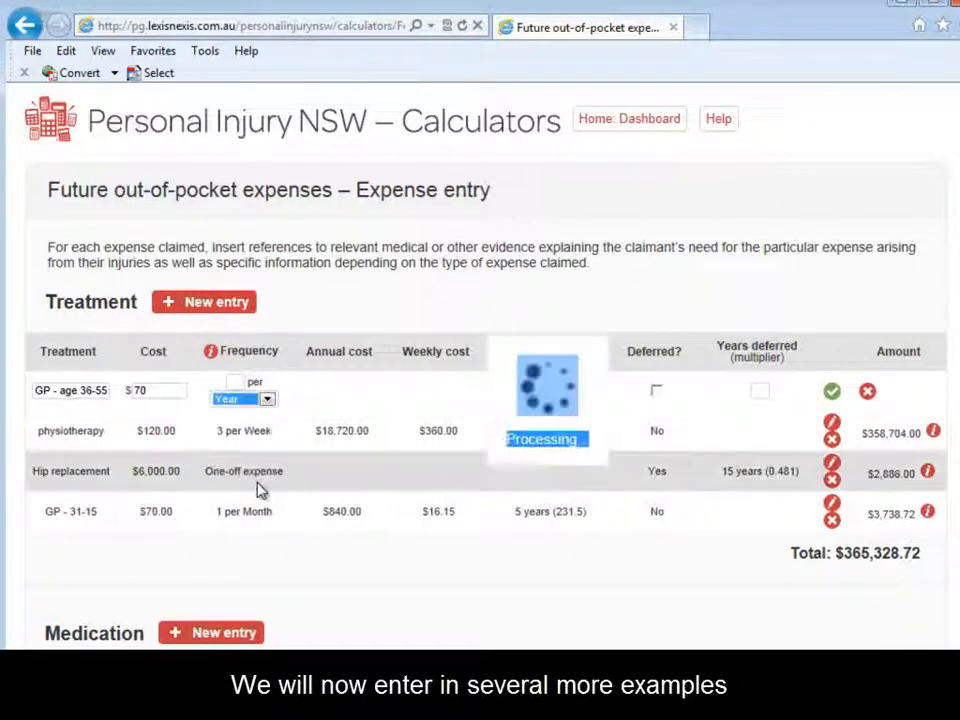
{"action": "left_click", "coordinate": [240, 383]}
{"action": "type", "text": "3"}
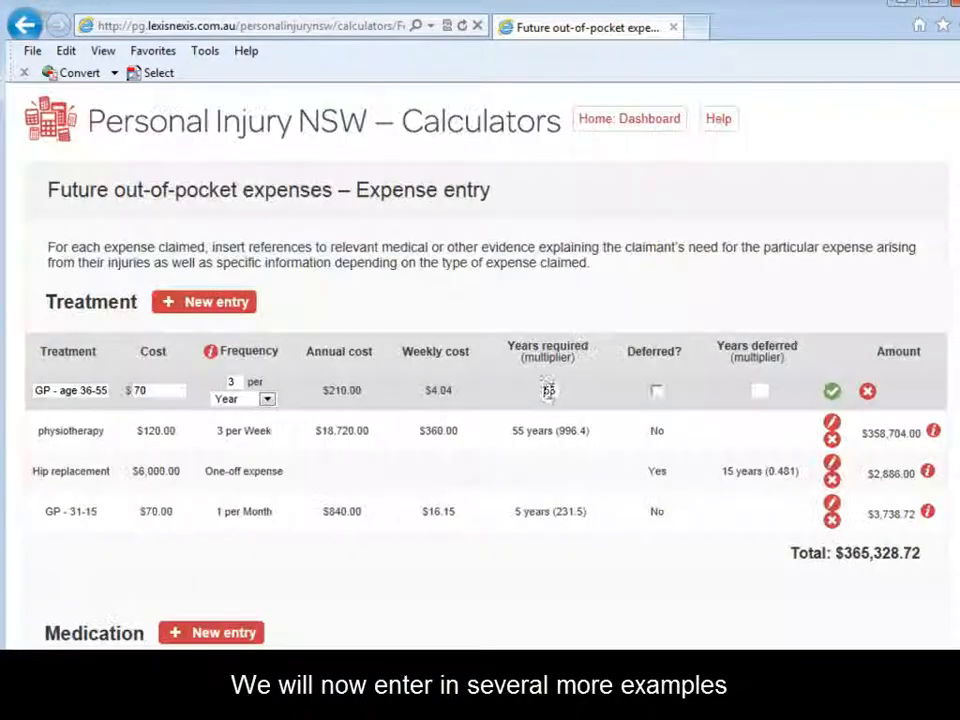
Step: Set the GP age 36-55 entry to 20 years required, deferred by 6 years, and save it
{"action": "double_click", "coordinate": [549, 391]}
{"action": "type", "text": "20"}
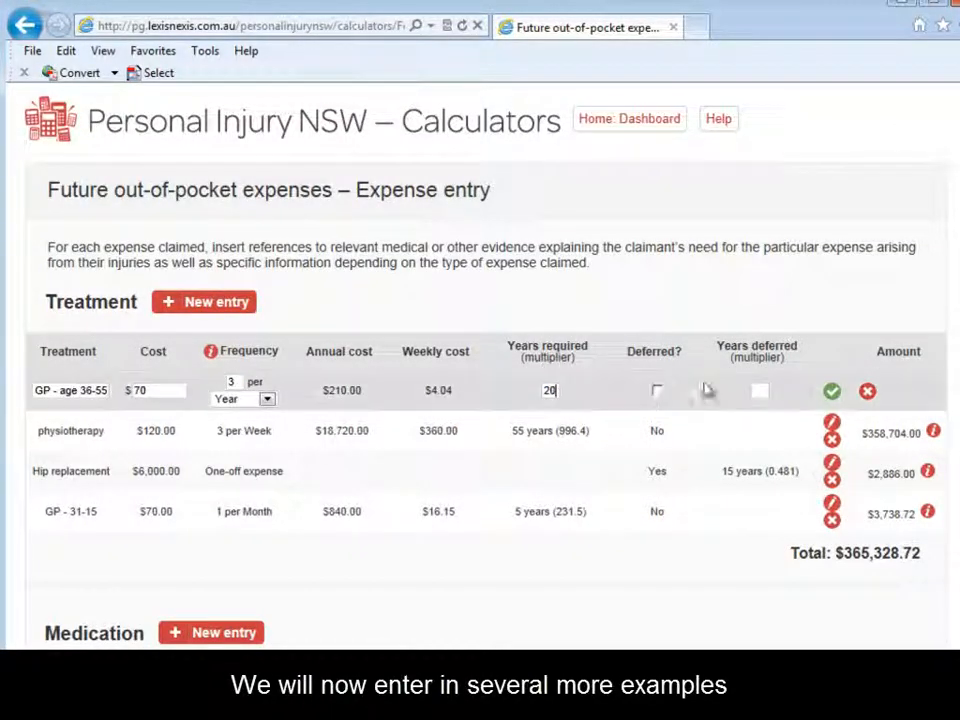
{"action": "left_click", "coordinate": [656, 391]}
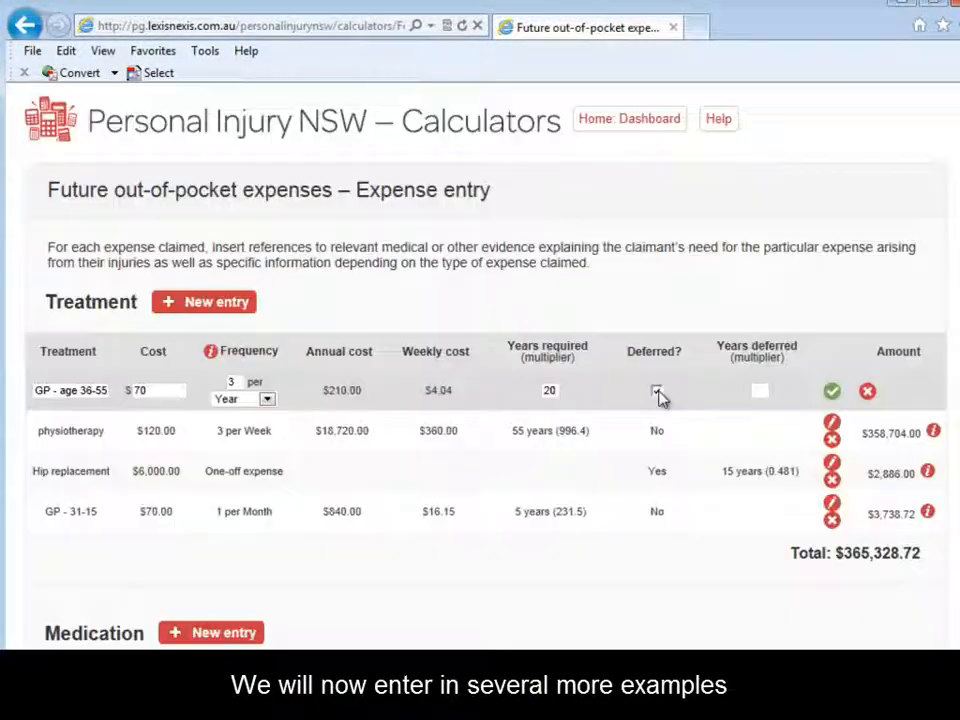
{"action": "left_click", "coordinate": [762, 390]}
{"action": "type", "text": "6"}
{"action": "left_click", "coordinate": [834, 392]}
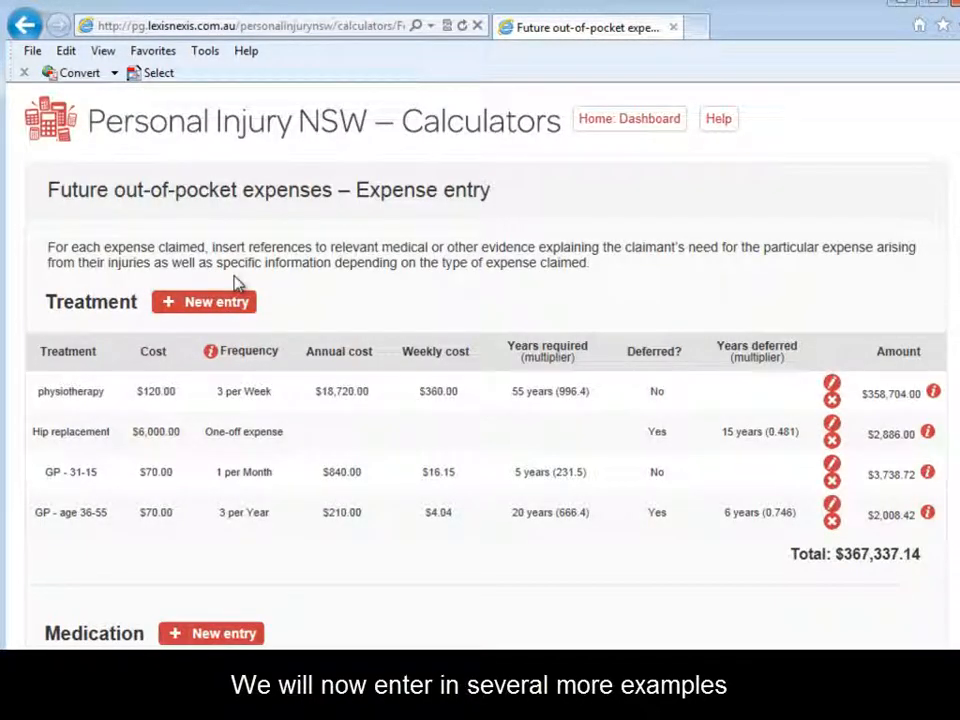
Step: Start a new Treatment entry described as "GP - age 56-75" costing $70 with a frequency of 1 per Year
{"action": "left_click", "coordinate": [220, 305]}
{"action": "type", "text": "GP"}
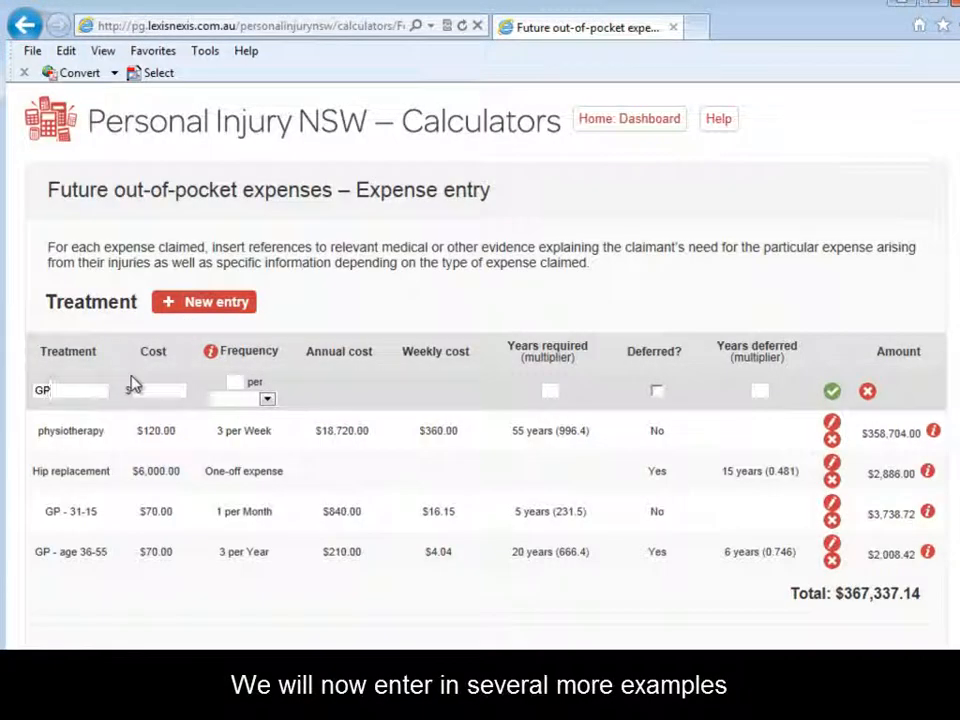
{"action": "type", "text": " - age 56-75"}
{"action": "left_click", "coordinate": [145, 390]}
{"action": "type", "text": "70"}
{"action": "left_click", "coordinate": [267, 399]}
{"action": "left_click", "coordinate": [265, 487]}
{"action": "left_click", "coordinate": [238, 382]}
{"action": "type", "text": "1"}
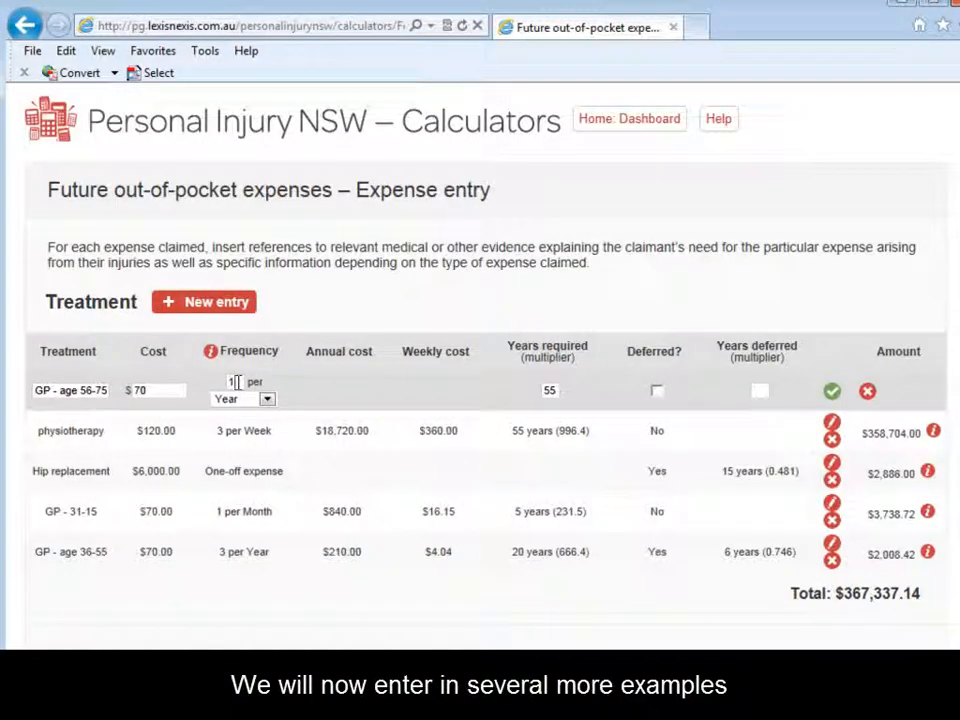
Step: Set the GP age 56-75 entry to 20 years required, deferred by 26 years, and save it
{"action": "left_click_drag", "start_coordinate": [553, 390], "coordinate": [540, 387]}
{"action": "type", "text": "20"}
{"action": "left_click", "coordinate": [656, 391]}
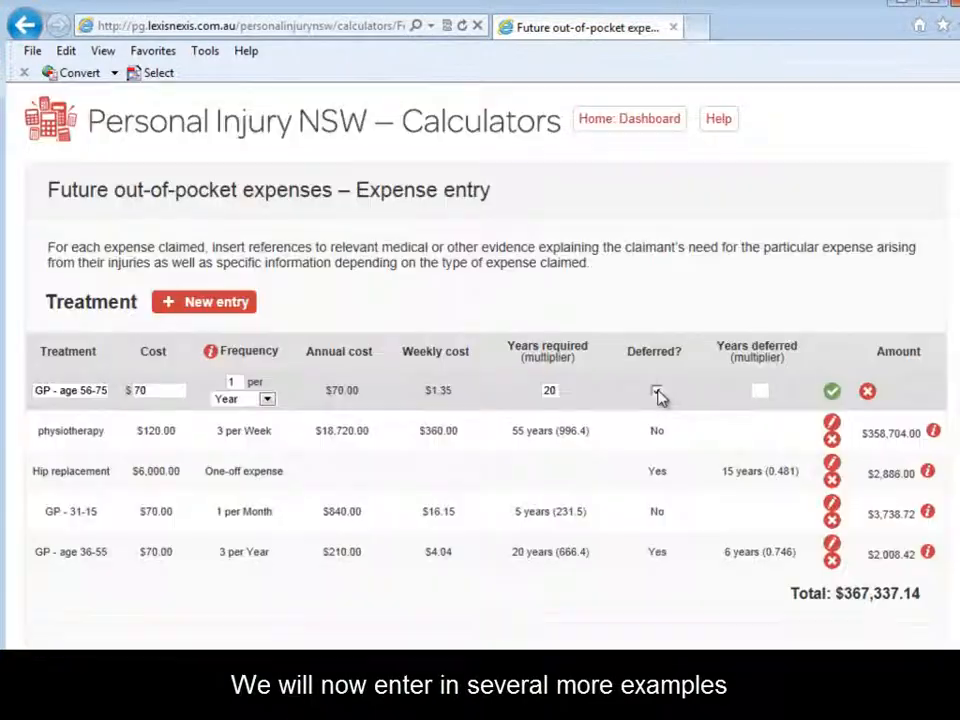
{"action": "left_click", "coordinate": [768, 391]}
{"action": "type", "text": "26"}
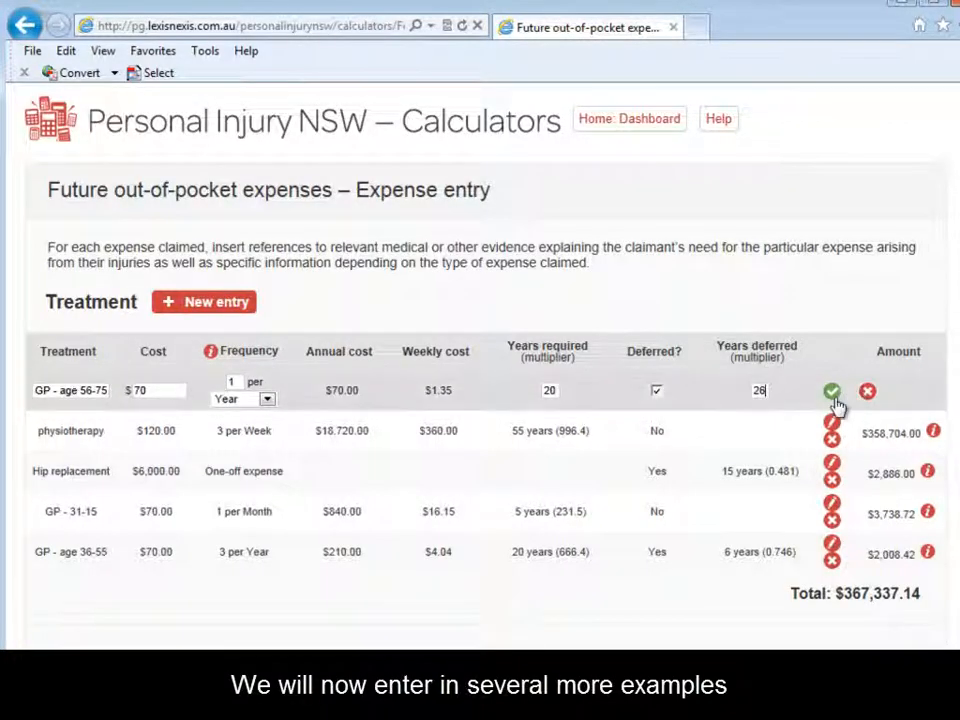
{"action": "left_click", "coordinate": [831, 391]}
Step: Add a Medication entry for Glucosamine costing $19 with a frequency of 1 per Month, keeping the default years required
{"action": "scroll", "coordinate": [949, 358], "scroll_direction": "down", "scroll_amount": 4}
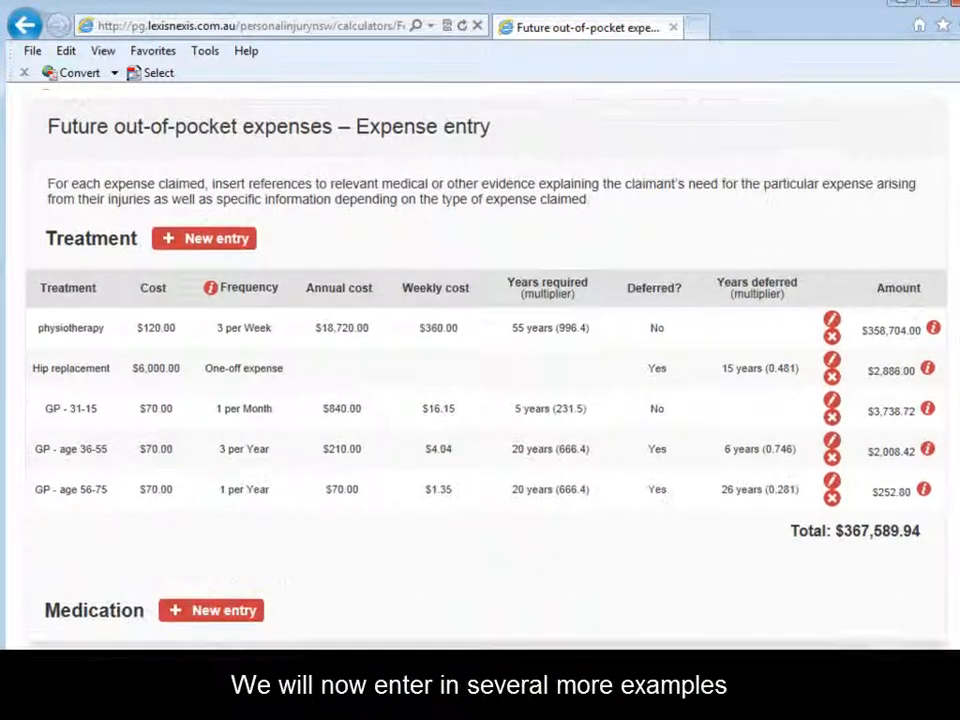
{"action": "left_click", "coordinate": [242, 484]}
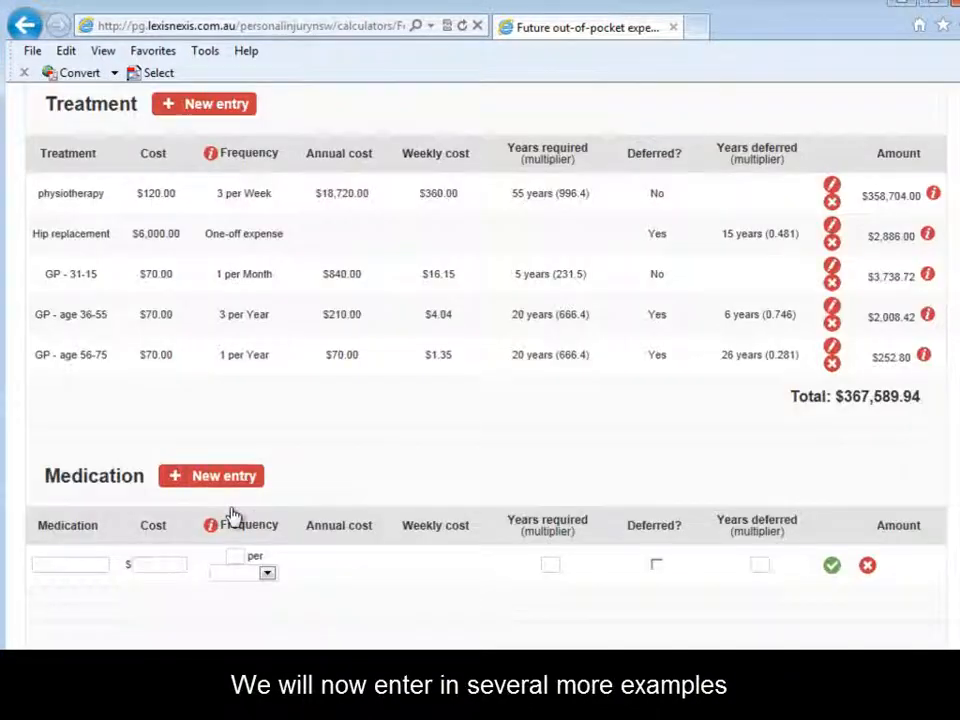
{"action": "type", "text": "Glucosamine"}
{"action": "left_click", "coordinate": [163, 563]}
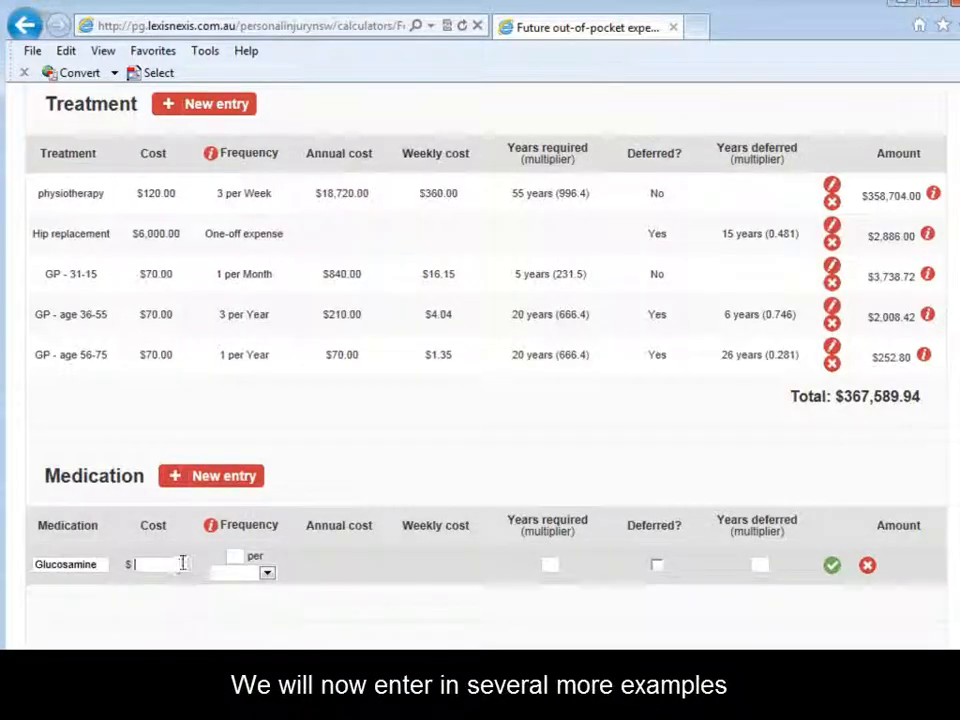
{"action": "type", "text": "18"}
{"action": "left_click", "coordinate": [268, 576]}
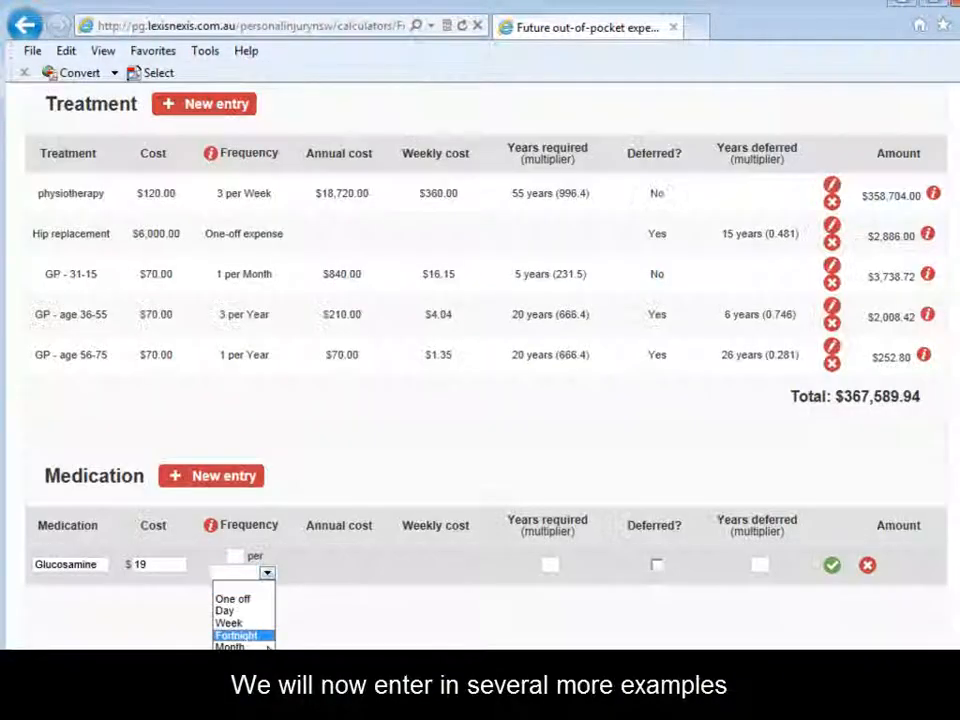
{"action": "left_click", "coordinate": [232, 645]}
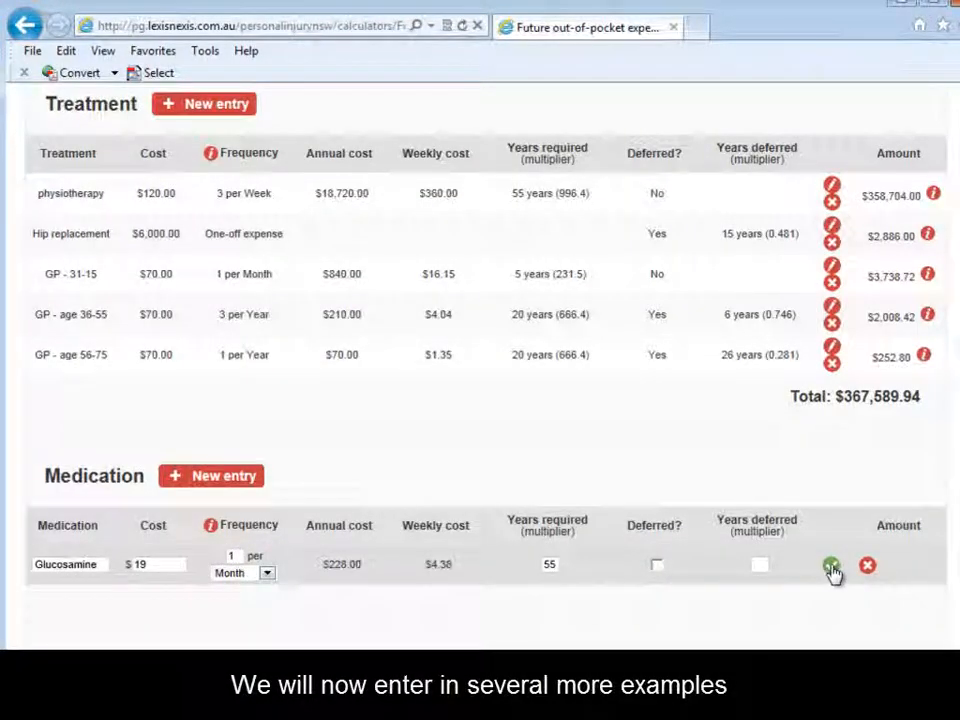
{"action": "left_click", "coordinate": [831, 566]}
Step: Add a Medication entry for Panadeine Forte costing $50 with a frequency of 1 per Fortnight
{"action": "left_click", "coordinate": [233, 480]}
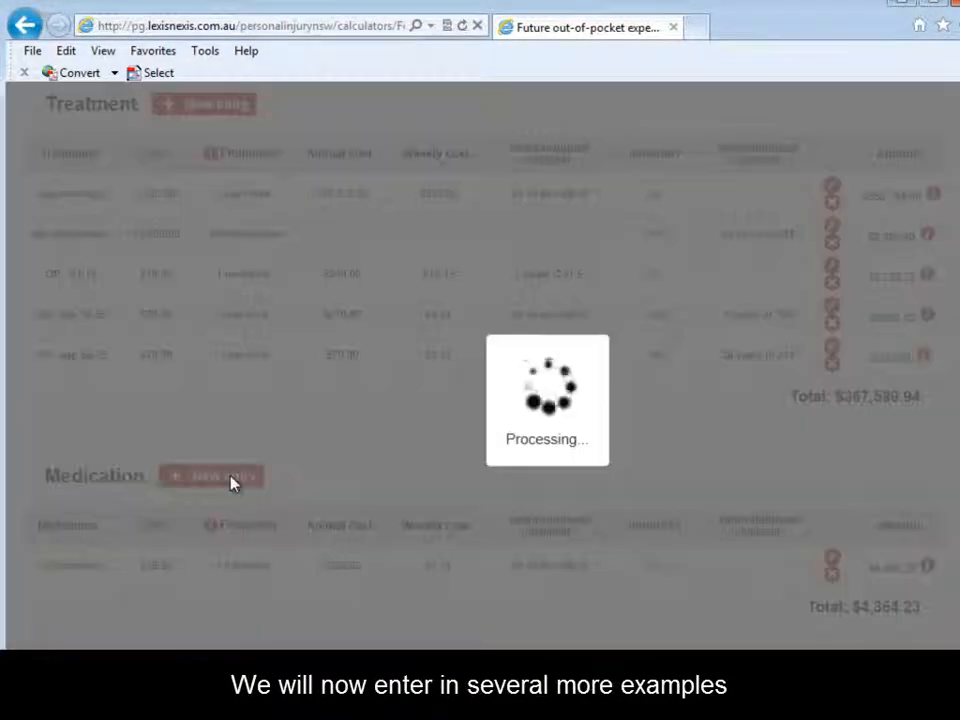
{"action": "type", "text": "Panadeine Forte"}
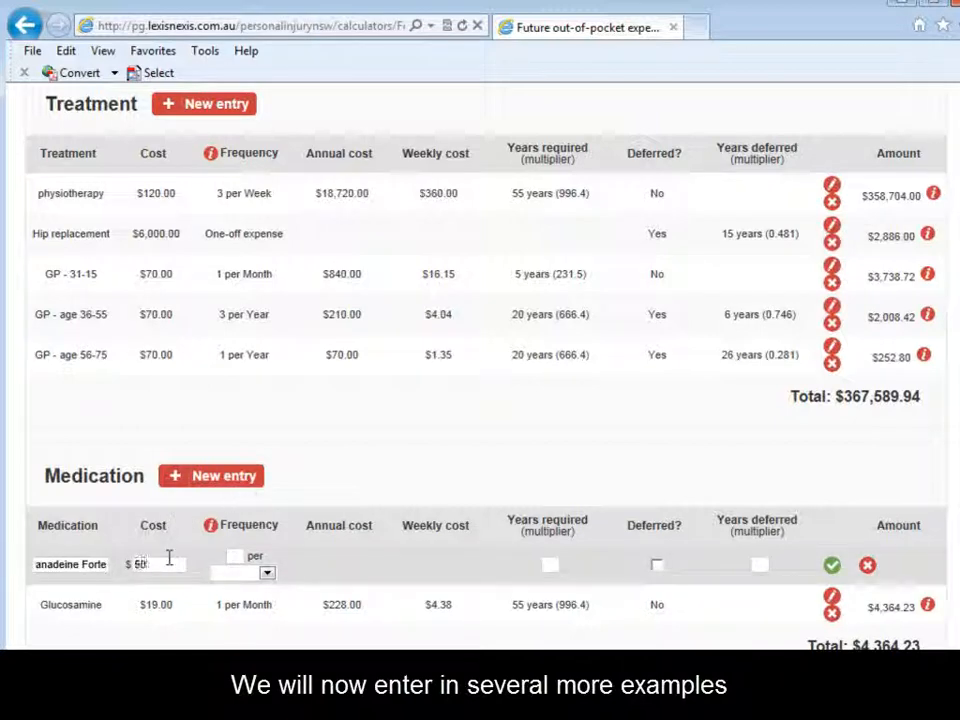
{"action": "left_click", "coordinate": [267, 573]}
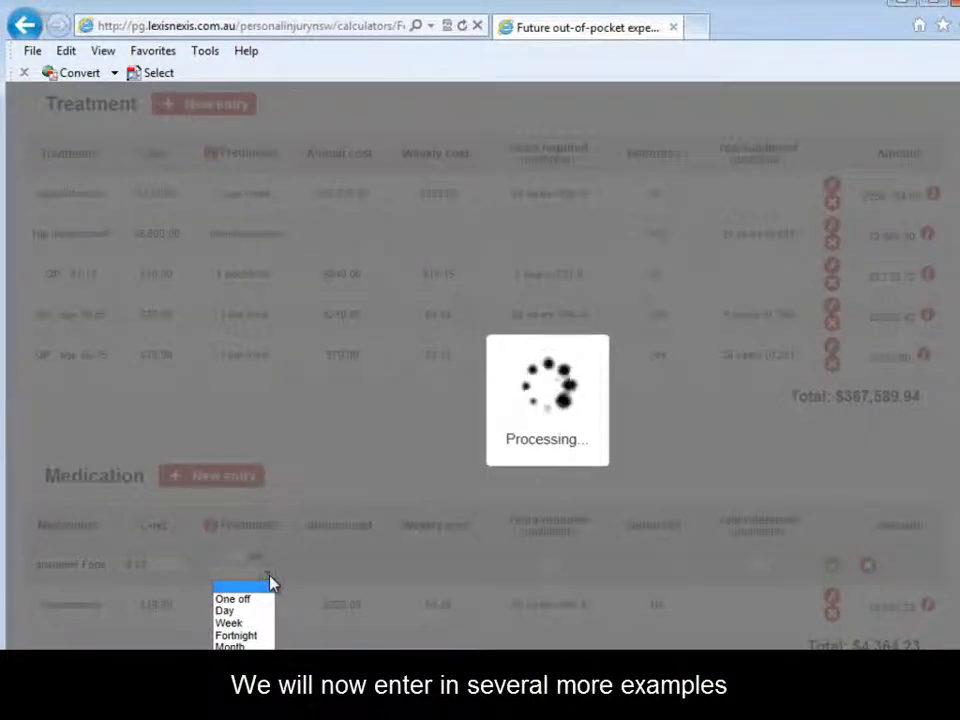
{"action": "left_click", "coordinate": [255, 634]}
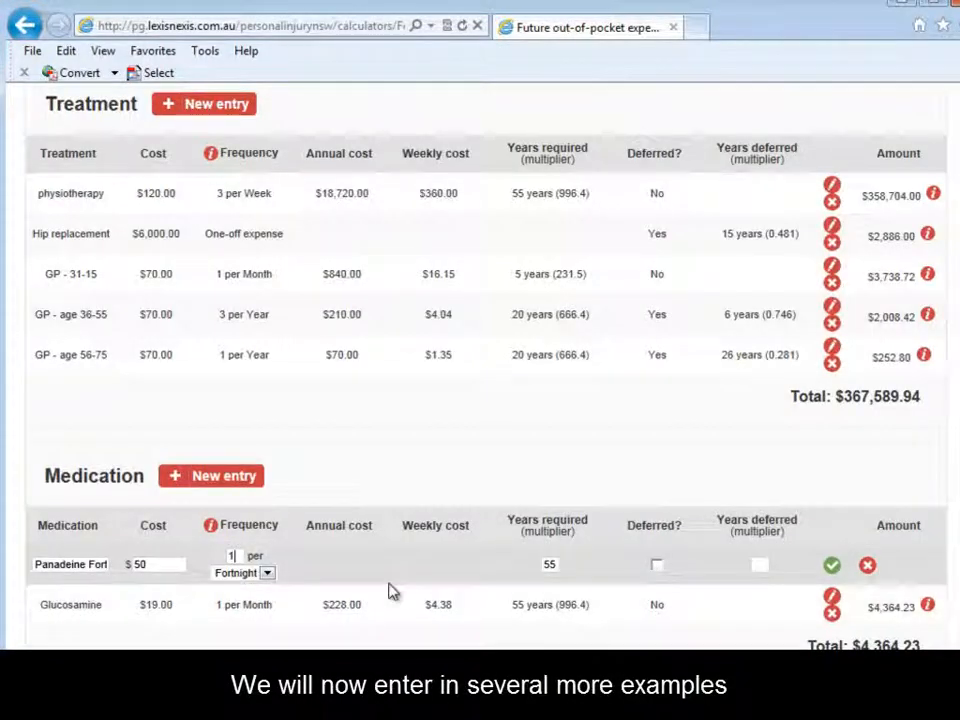
{"action": "left_click", "coordinate": [831, 566]}
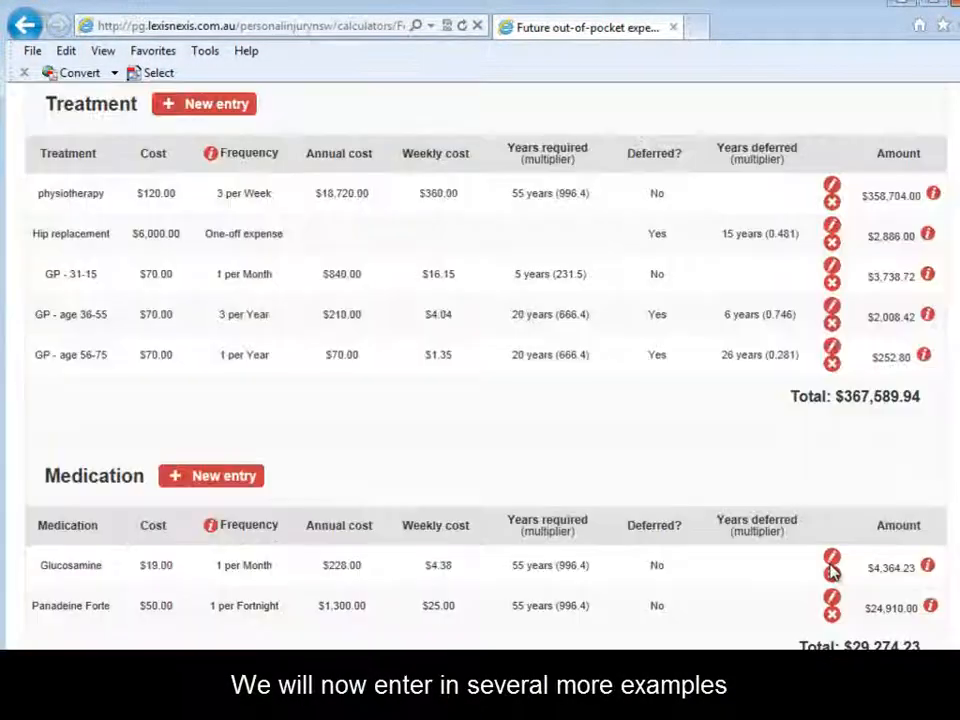
Step: Add a Special equipment entry for a Shower chair with an initial cost of $420 and a 5-year replacement period
{"action": "scroll", "coordinate": [790, 474], "scroll_direction": "down", "scroll_amount": 2}
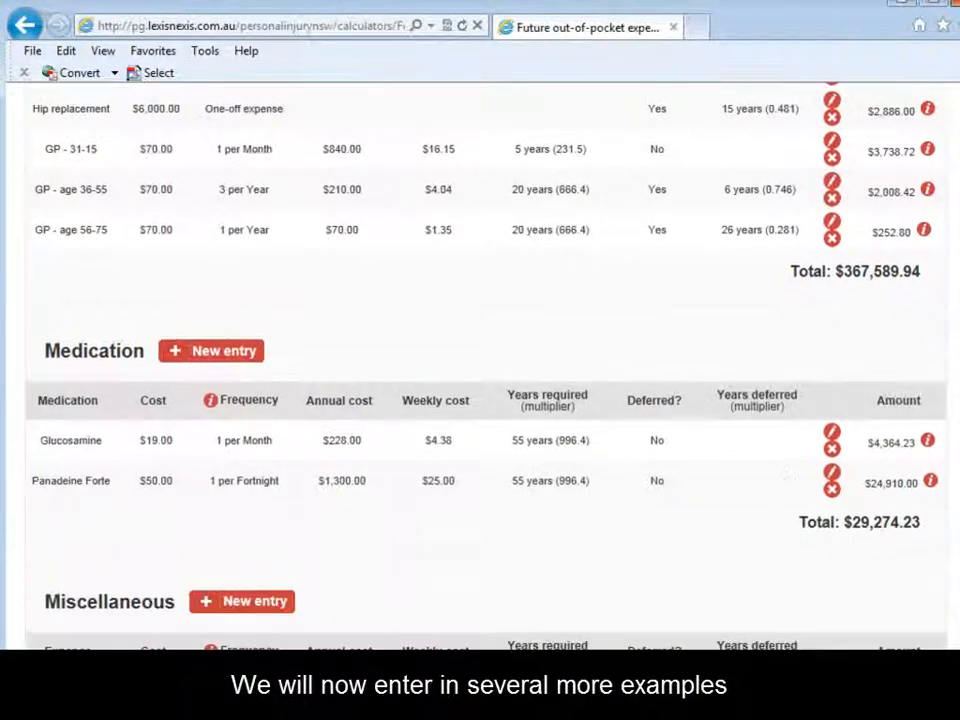
{"action": "scroll", "coordinate": [790, 474], "scroll_direction": "down", "scroll_amount": 9}
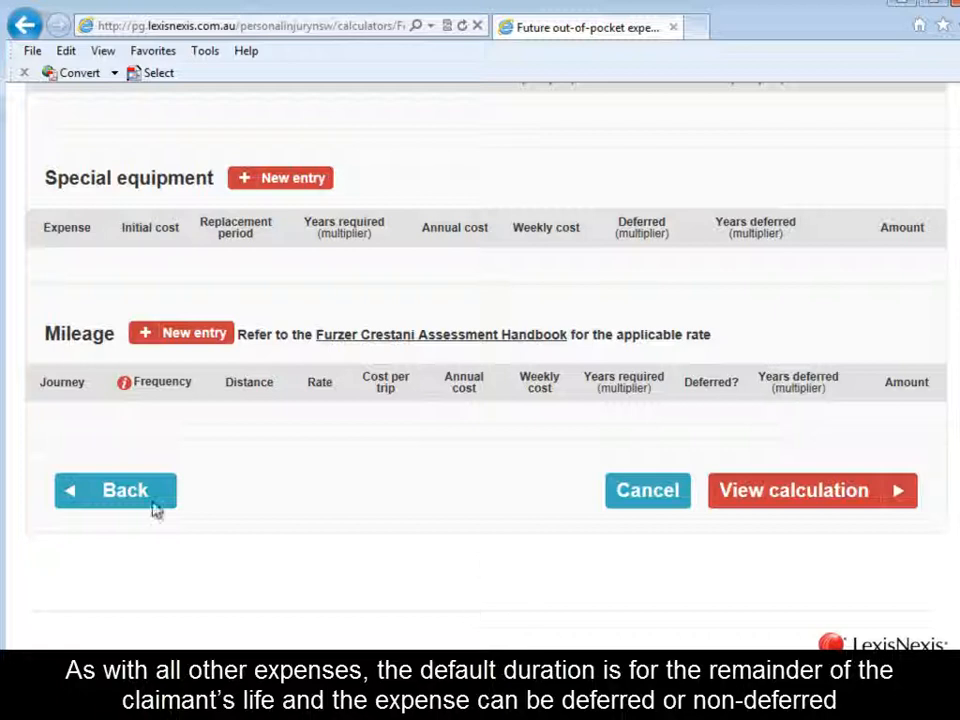
{"action": "left_click", "coordinate": [283, 186]}
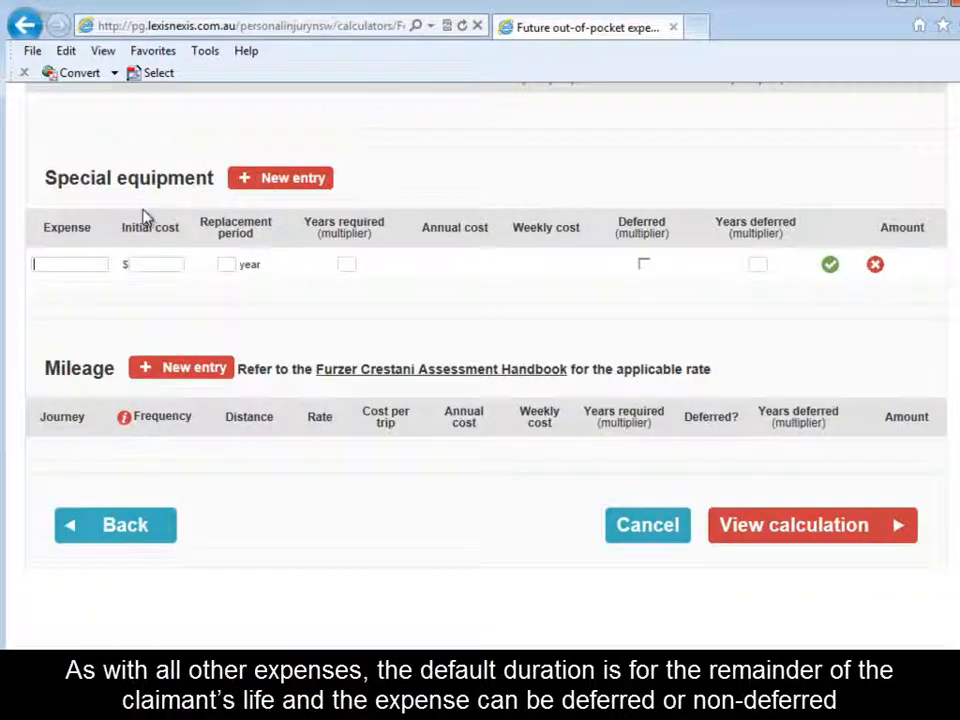
{"action": "left_click", "coordinate": [86, 264]}
{"action": "type", "text": "Shower chair"}
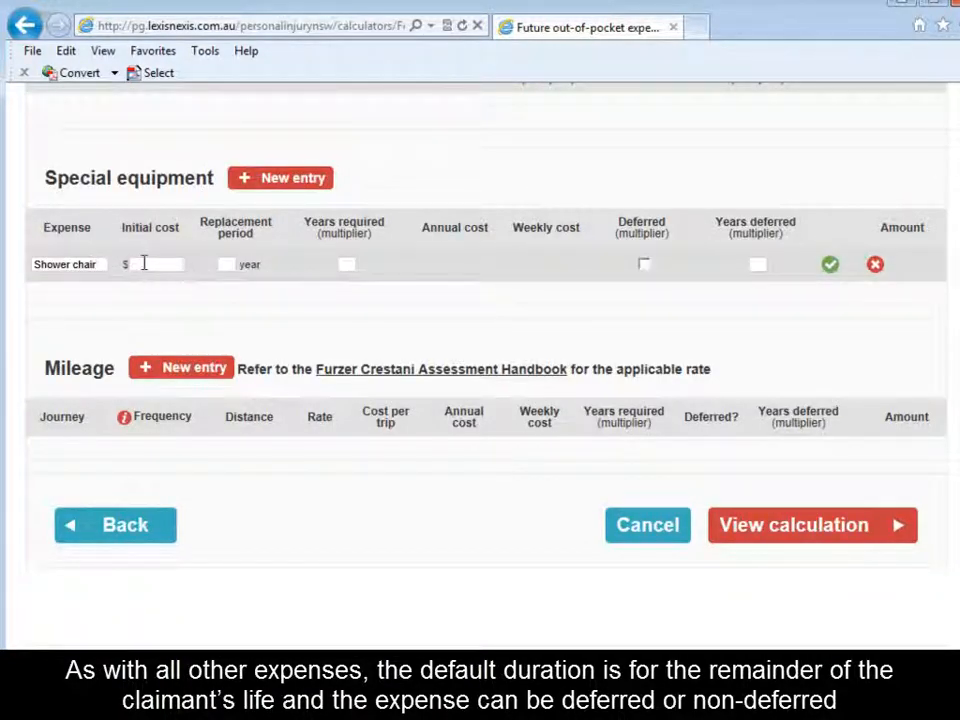
{"action": "left_click", "coordinate": [154, 264]}
{"action": "type", "text": "420"}
{"action": "left_click", "coordinate": [229, 267]}
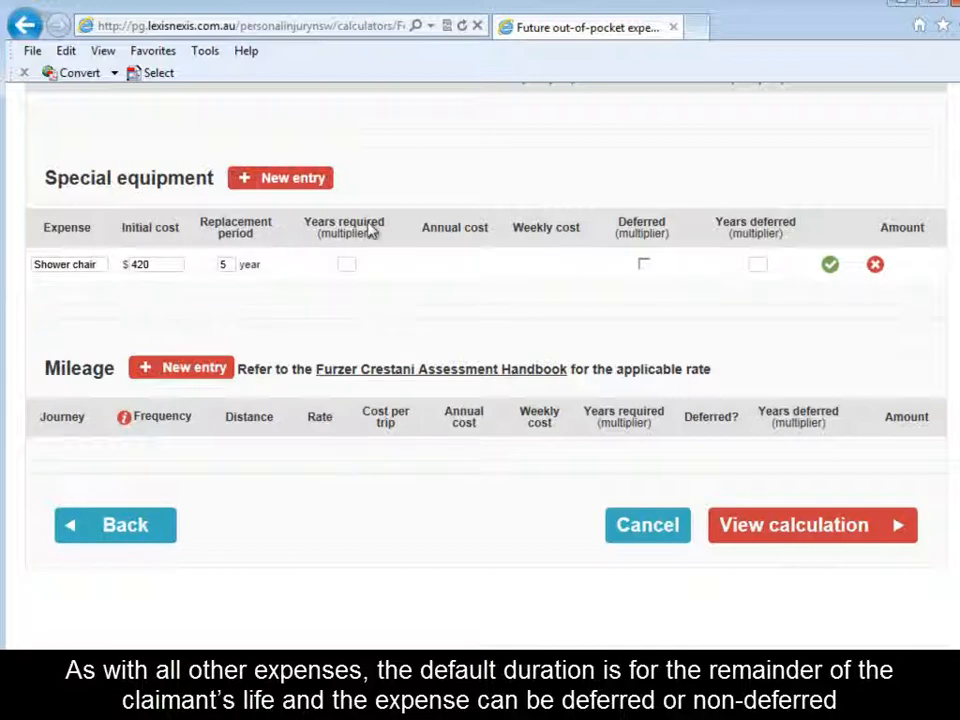
{"action": "left_click", "coordinate": [830, 265]}
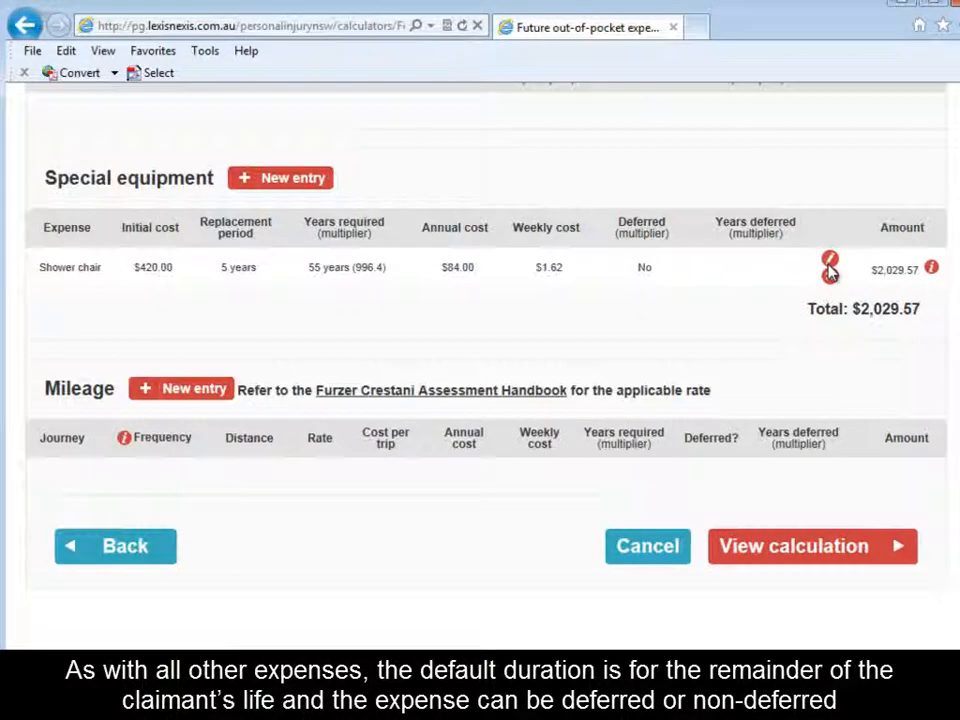
Step: Add a Special equipment entry for an Adjustable bed costing $4,500 with a 6-year replacement period, deferred by 10 years
{"action": "left_click", "coordinate": [316, 180]}
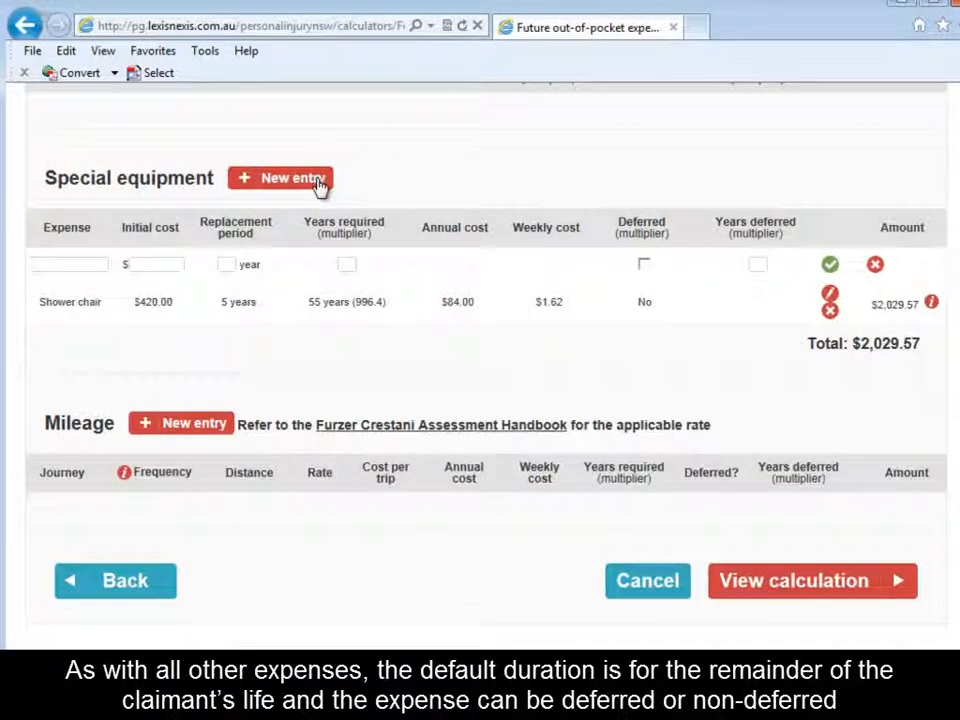
{"action": "type", "text": "Adjusta"}
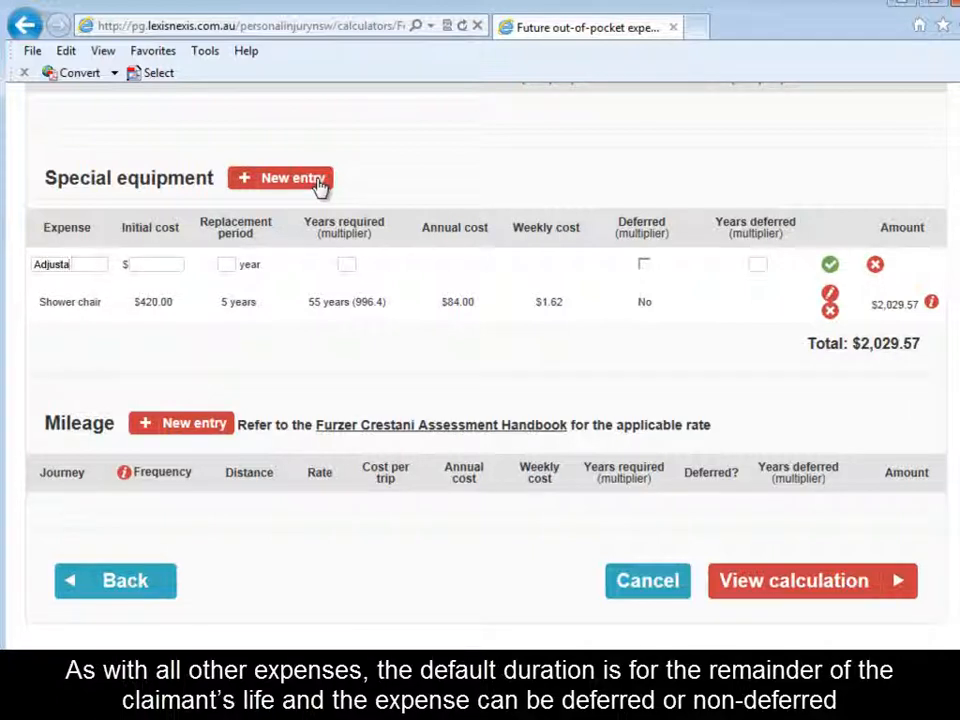
{"action": "type", "text": "ble bed"}
{"action": "key", "text": "Tab"}
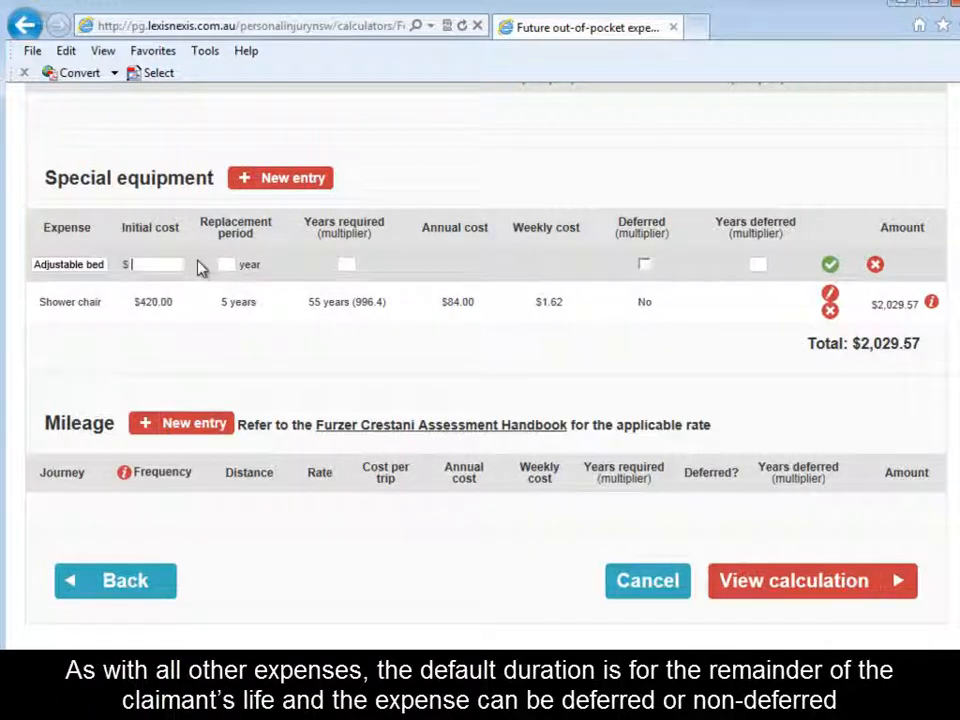
{"action": "type", "text": "4500"}
{"action": "left_click", "coordinate": [224, 267]}
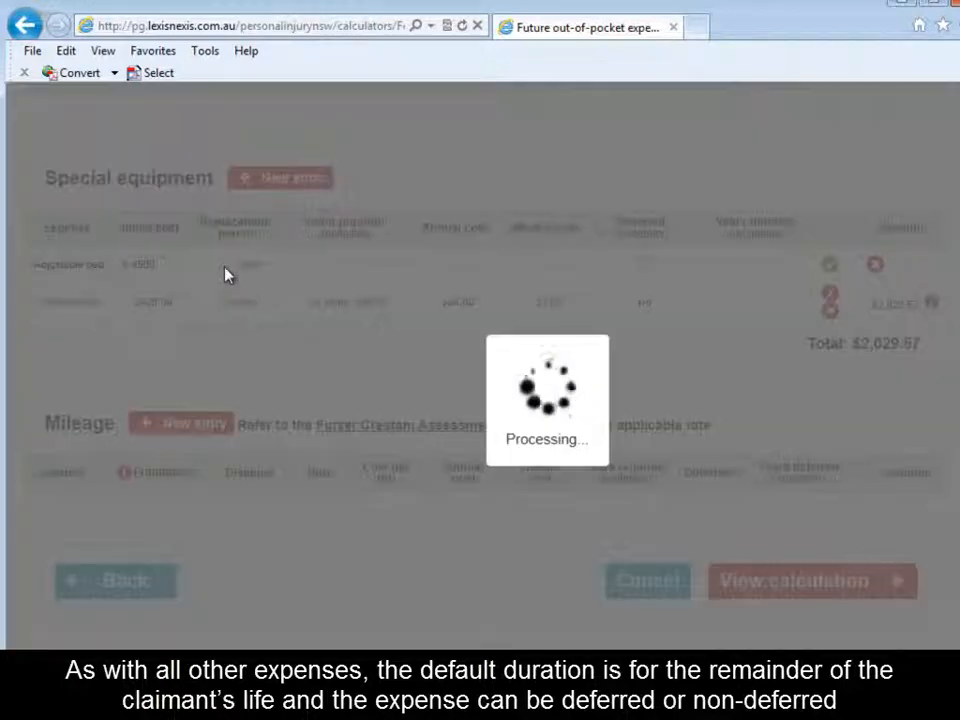
{"action": "type", "text": "6"}
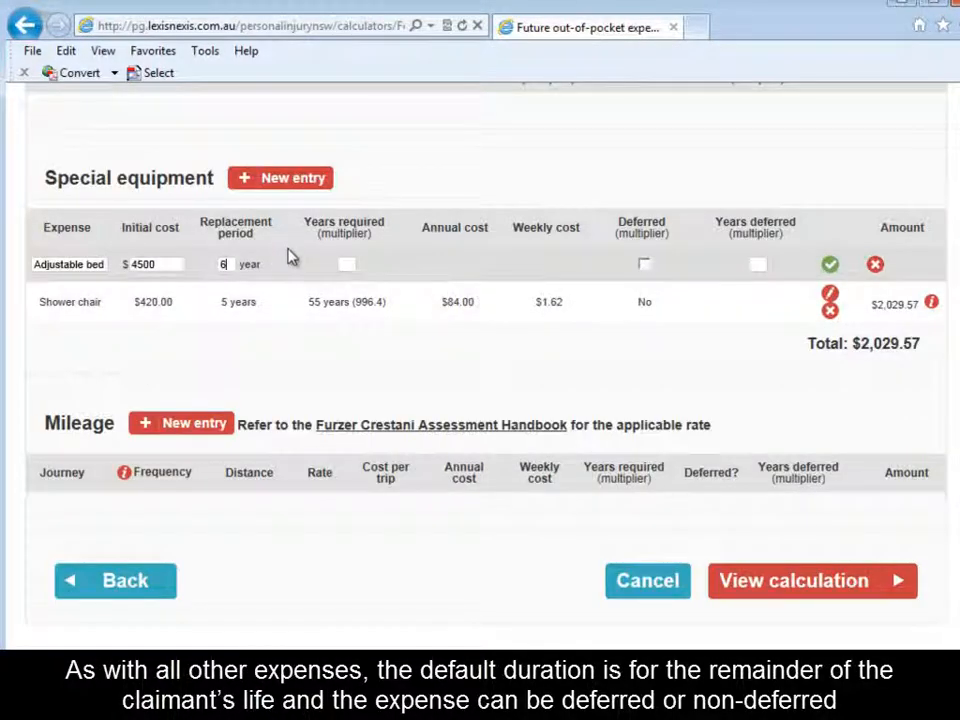
{"action": "left_click", "coordinate": [646, 266]}
{"action": "left_click", "coordinate": [644, 267]}
{"action": "type", "text": "10"}
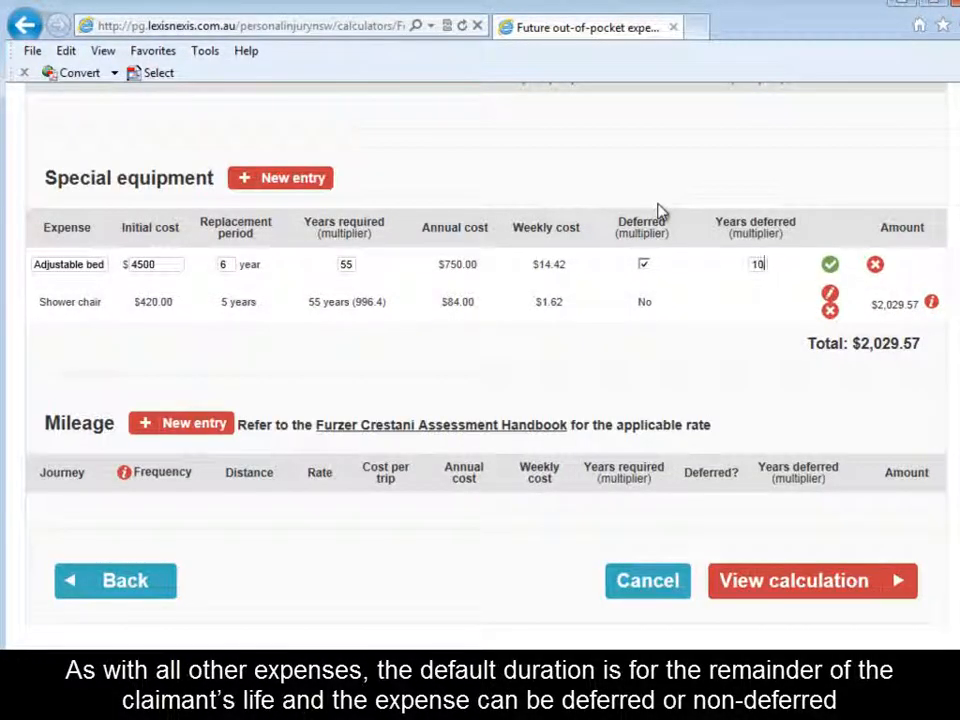
{"action": "left_click", "coordinate": [830, 264]}
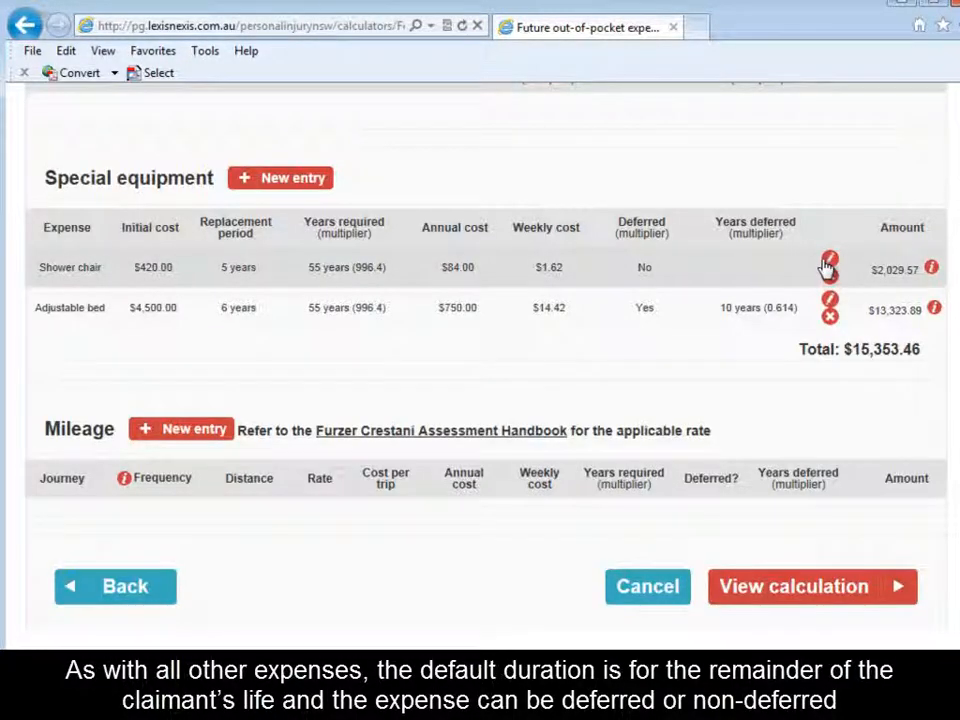
Step: Add a Special equipment entry for a Walking stick with an initial cost of $70 and a 2-year replacement period, not deferred
{"action": "left_click", "coordinate": [283, 177]}
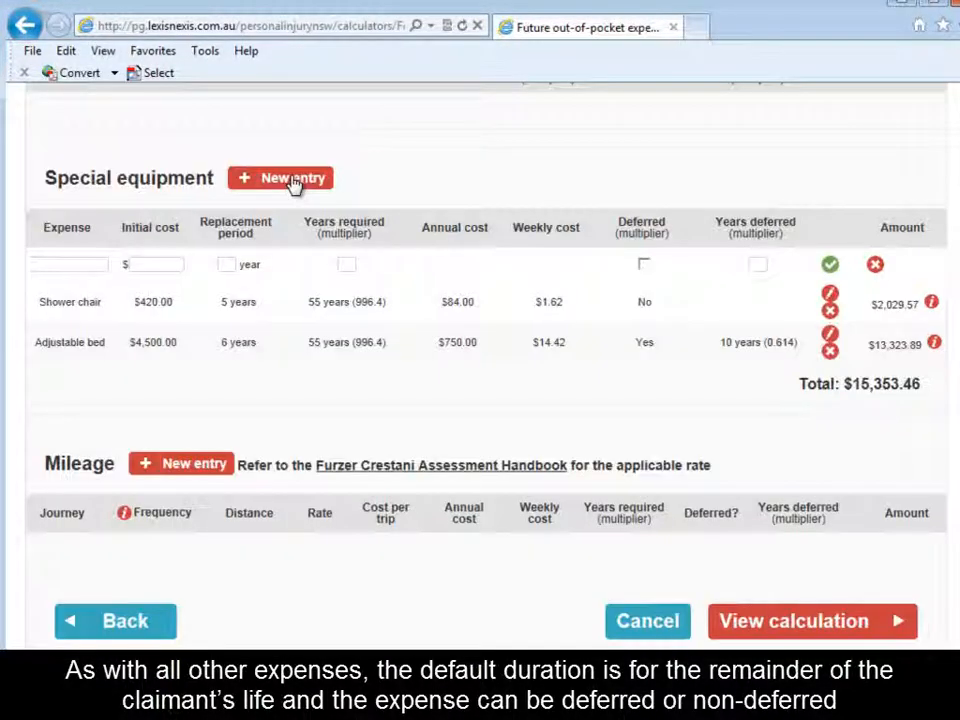
{"action": "type", "text": "Walking"}
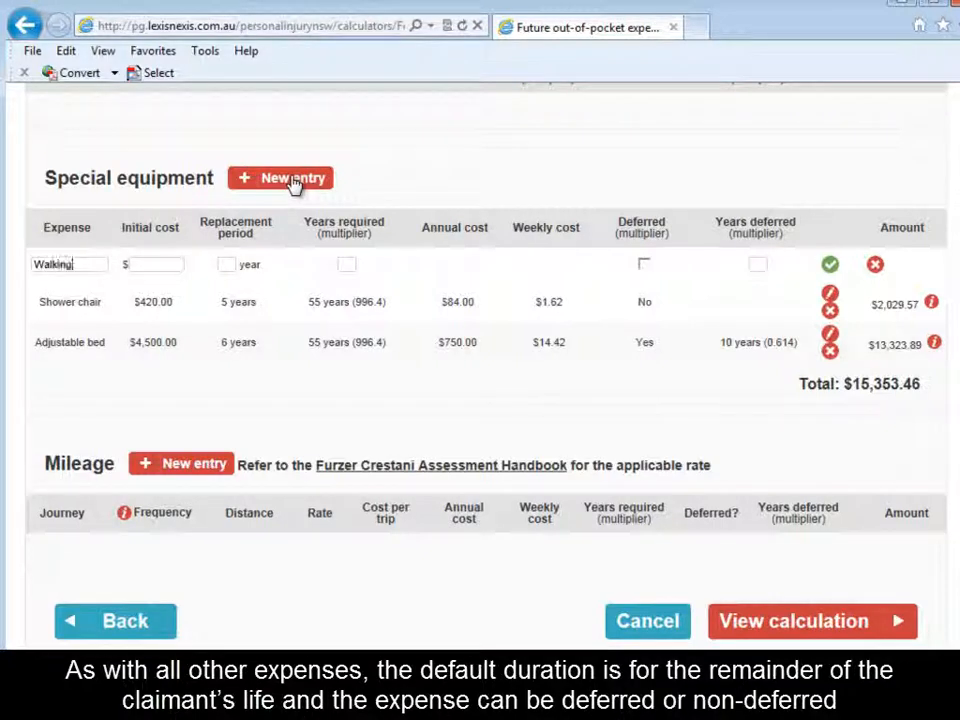
{"action": "type", "text": " stick"}
{"action": "left_click", "coordinate": [161, 262]}
{"action": "type", "text": "70"}
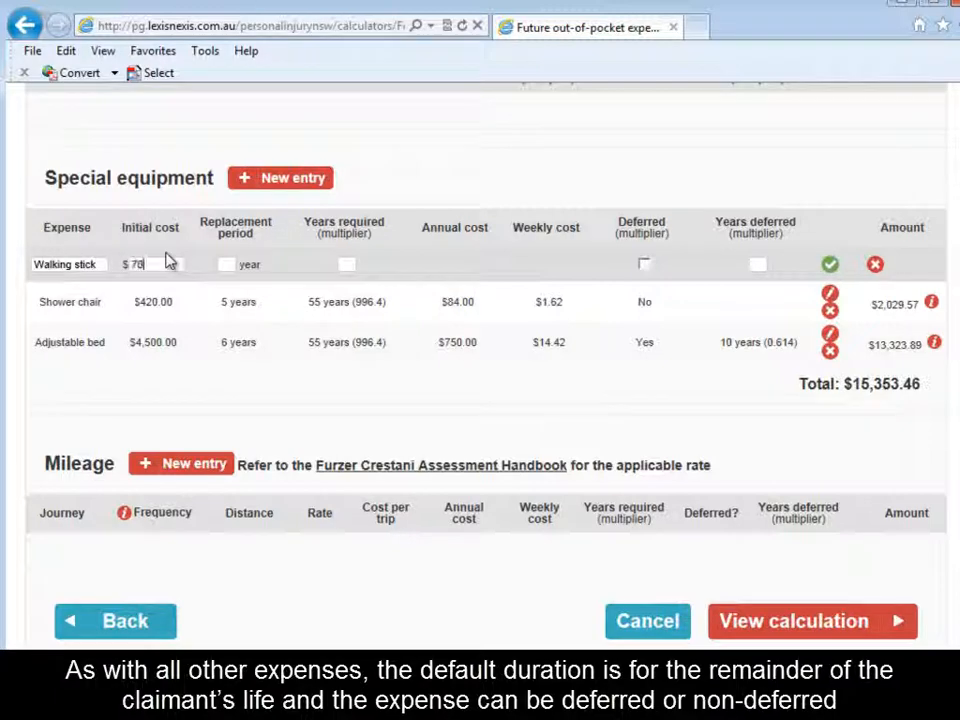
{"action": "left_click", "coordinate": [229, 266]}
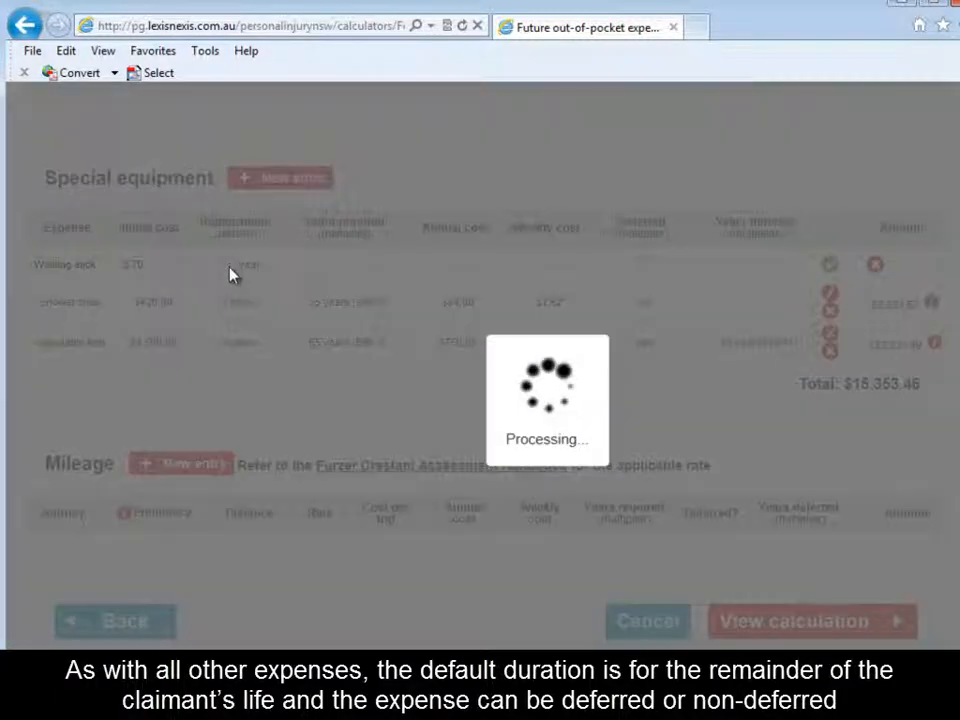
{"action": "type", "text": "2"}
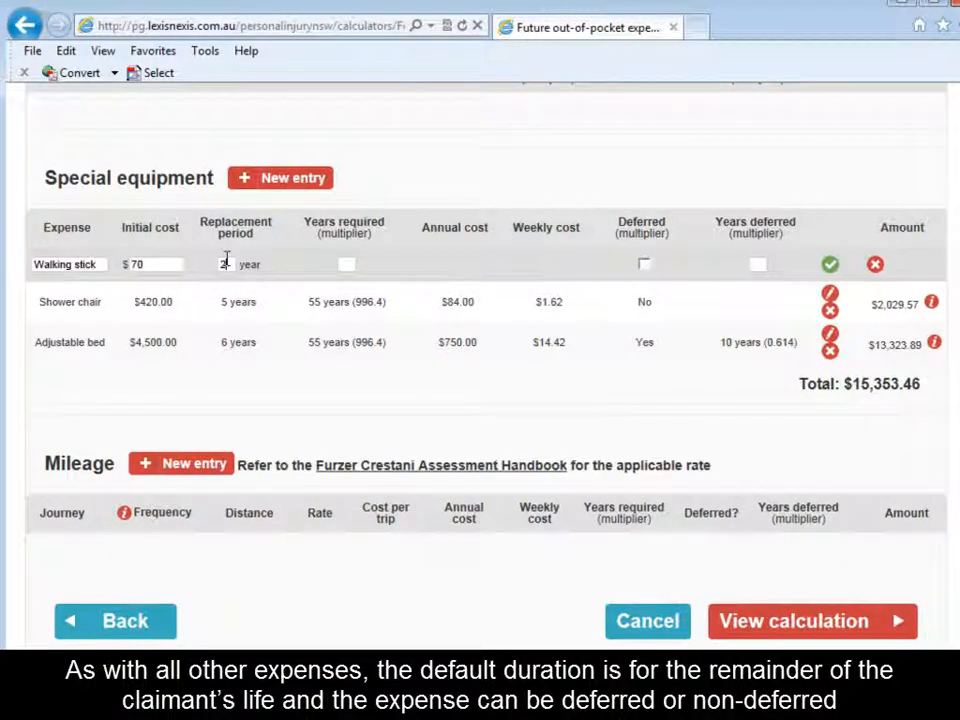
{"action": "left_click", "coordinate": [749, 194]}
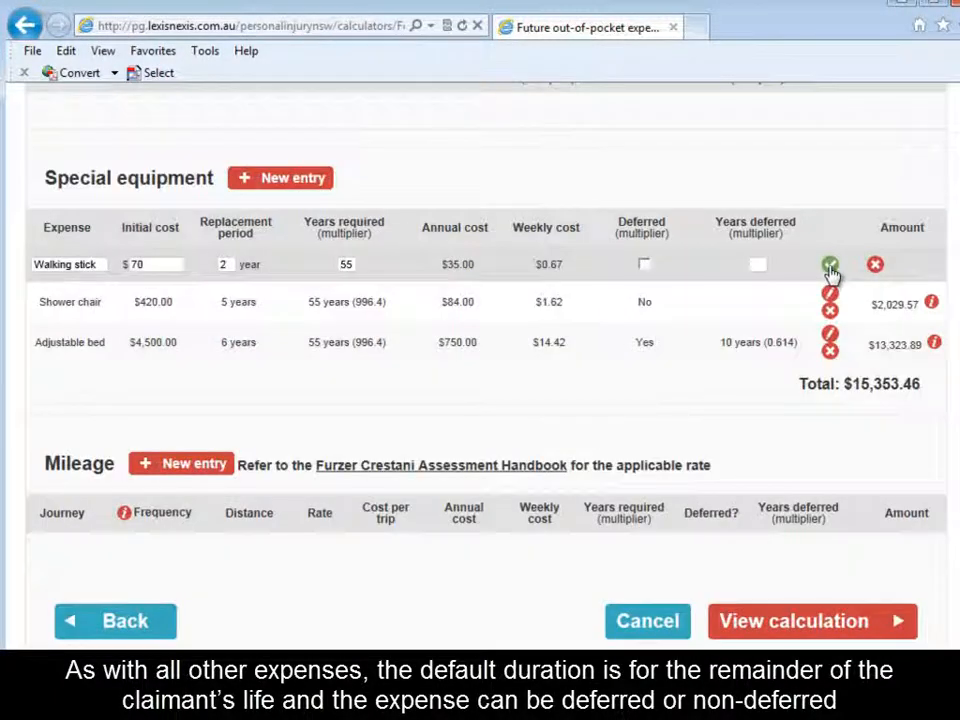
{"action": "left_click", "coordinate": [830, 265]}
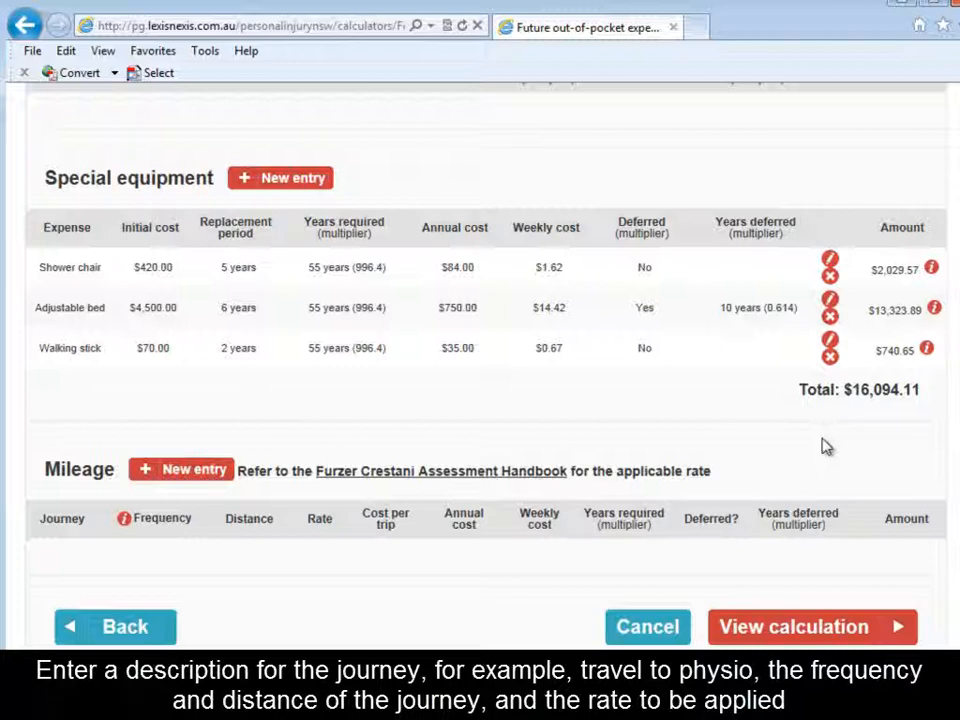
Step: Add a Mileage entry for the Physio journey at 3 per Month, 13 km and a rate of $0.55/km, keeping the default years required
{"action": "left_click", "coordinate": [200, 474]}
{"action": "type", "text": "Physi"}
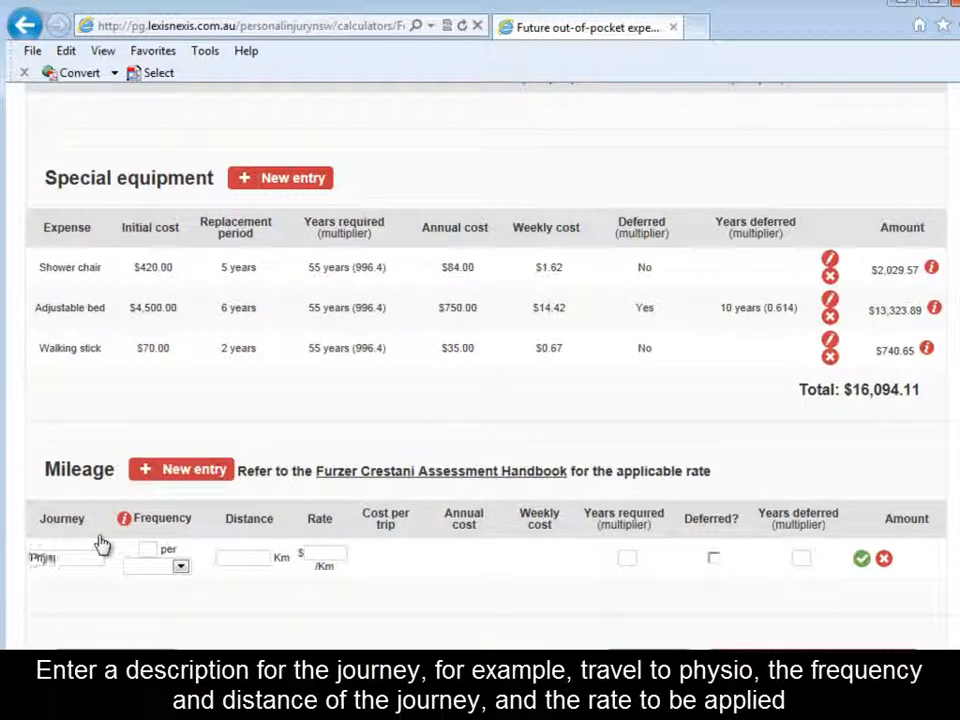
{"action": "type", "text": "co"}
{"action": "left_click", "coordinate": [180, 568]}
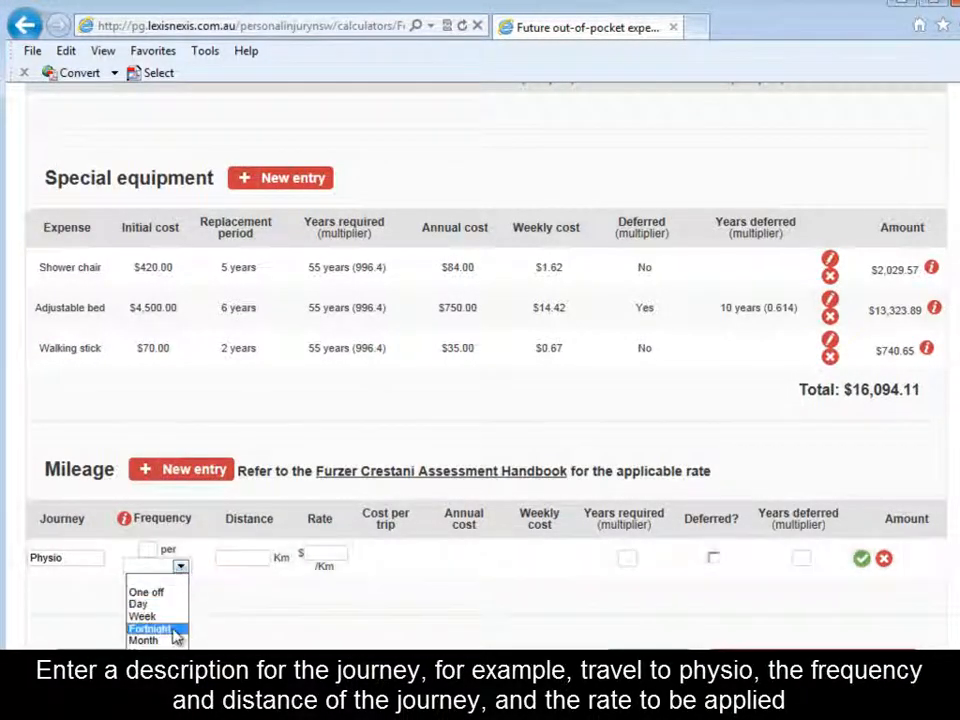
{"action": "left_click", "coordinate": [172, 641]}
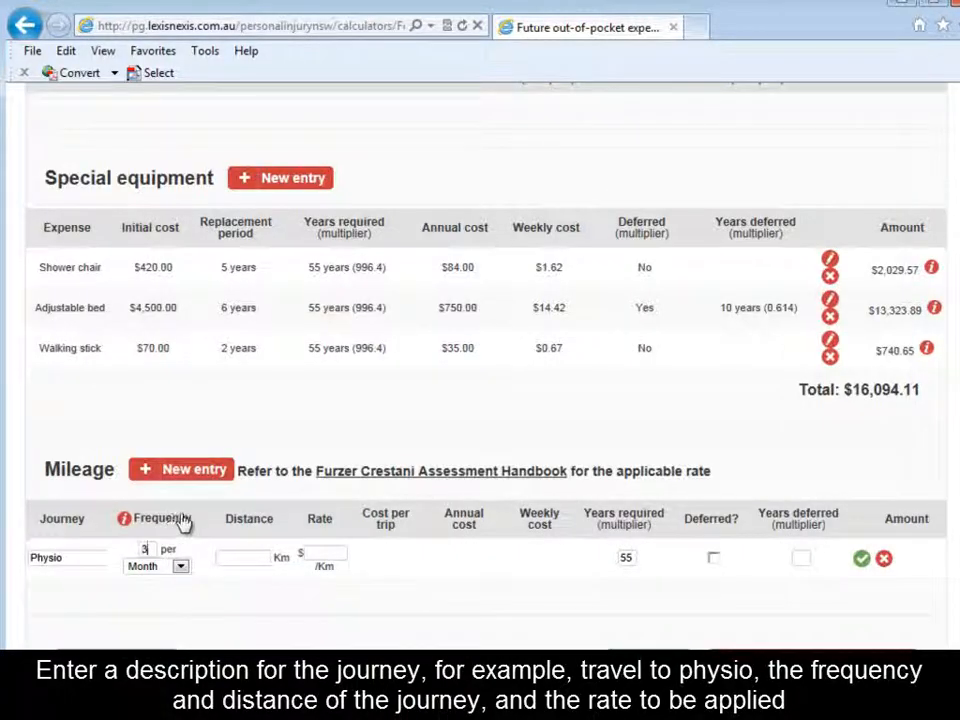
{"action": "left_click", "coordinate": [261, 557]}
{"action": "type", "text": "13"}
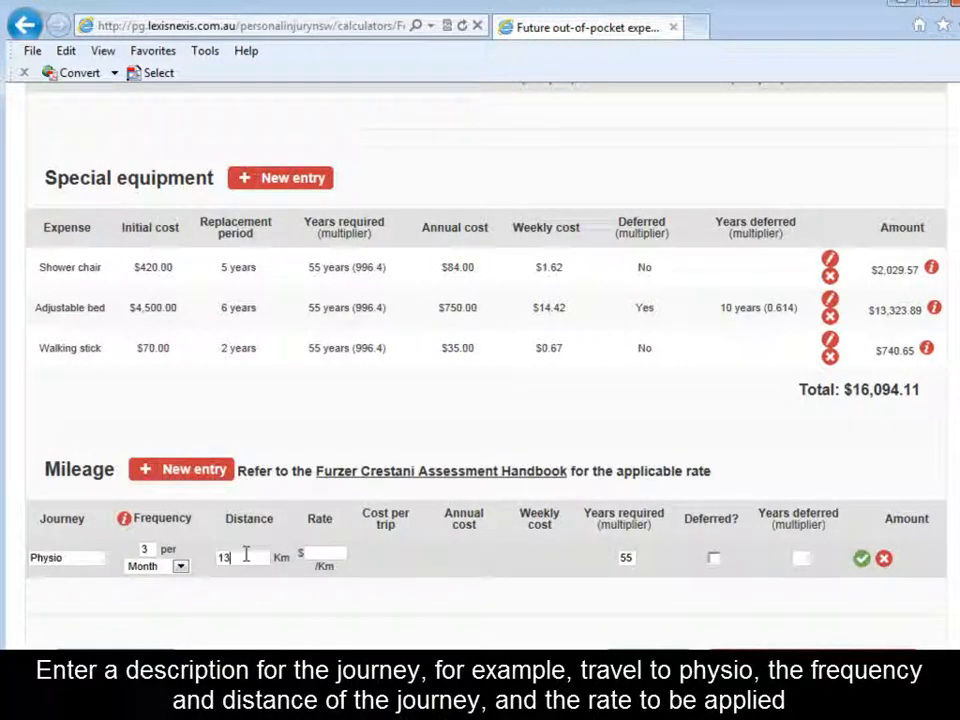
{"action": "left_click", "coordinate": [332, 555]}
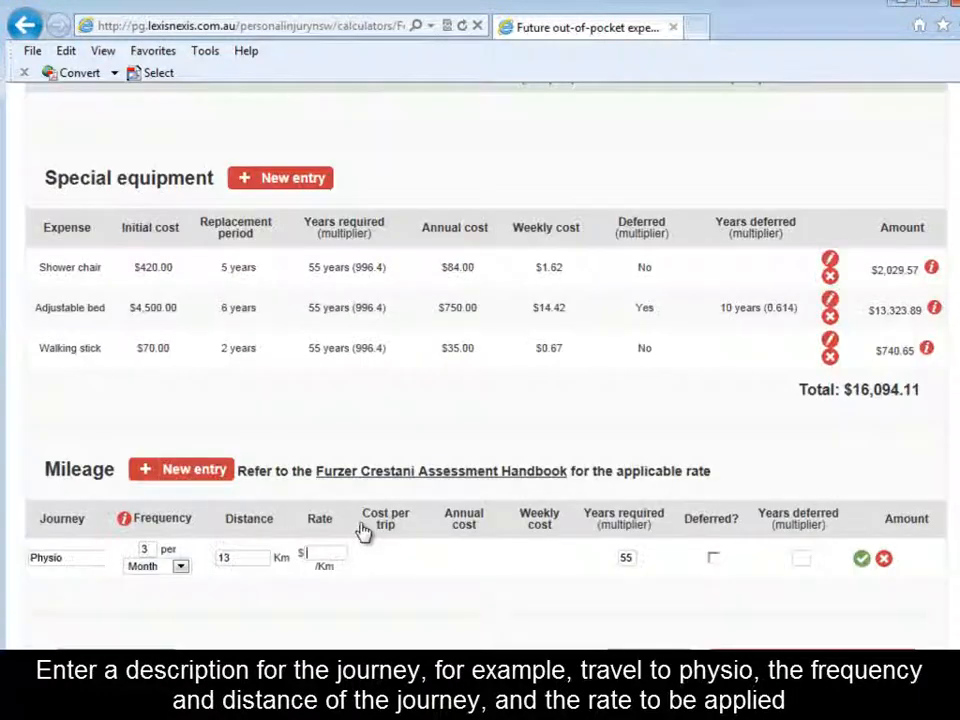
{"action": "type", "text": ".55"}
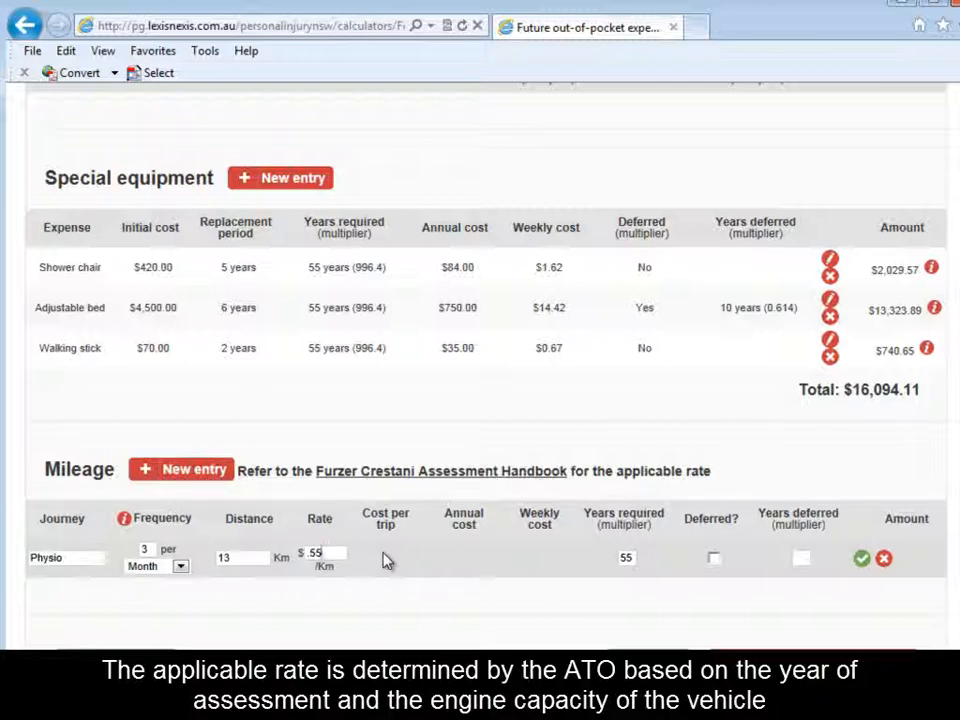
{"action": "left_click", "coordinate": [383, 553]}
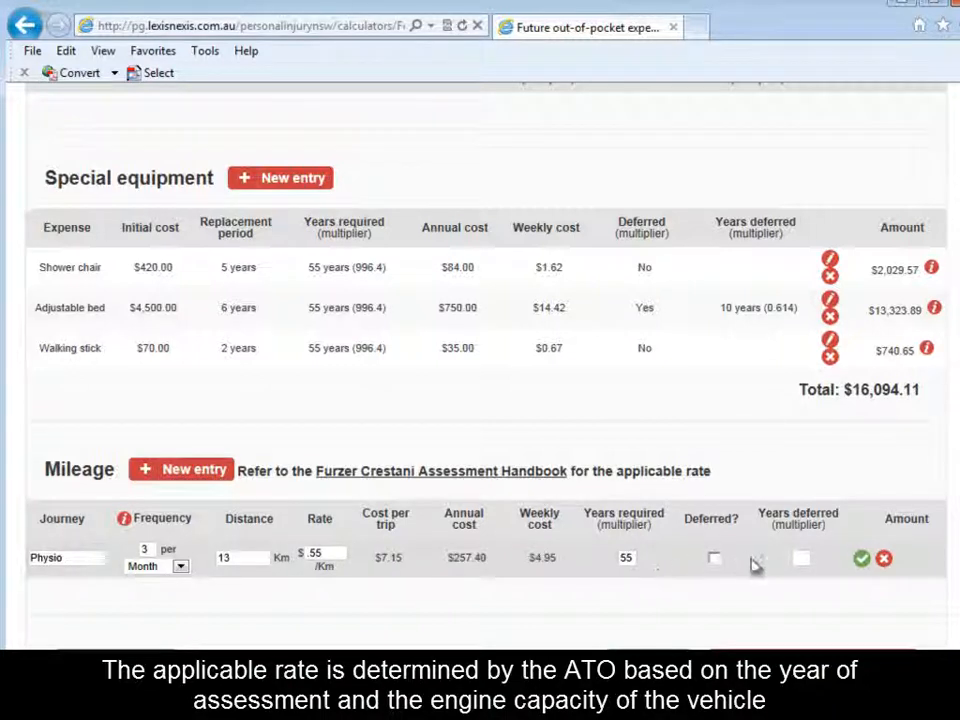
{"action": "left_click", "coordinate": [860, 562]}
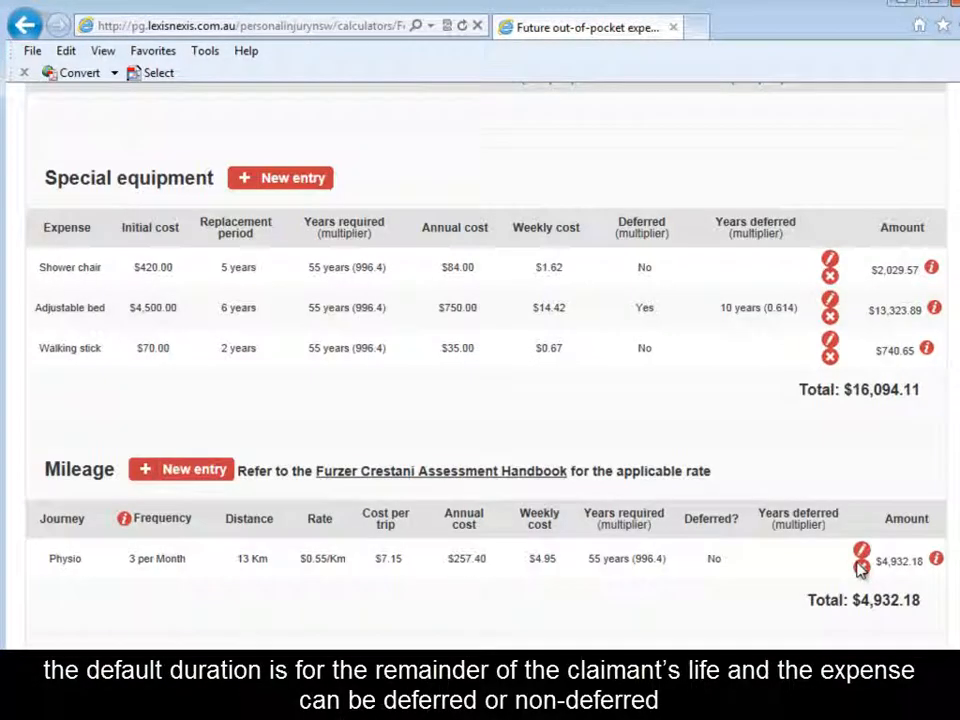
Step: Add a Mileage entry for the Supermarket journey at 2 per Week, with a distance of 4 km and a rate of $0.55/km
{"action": "left_click", "coordinate": [196, 474]}
{"action": "type", "text": "Supermarket"}
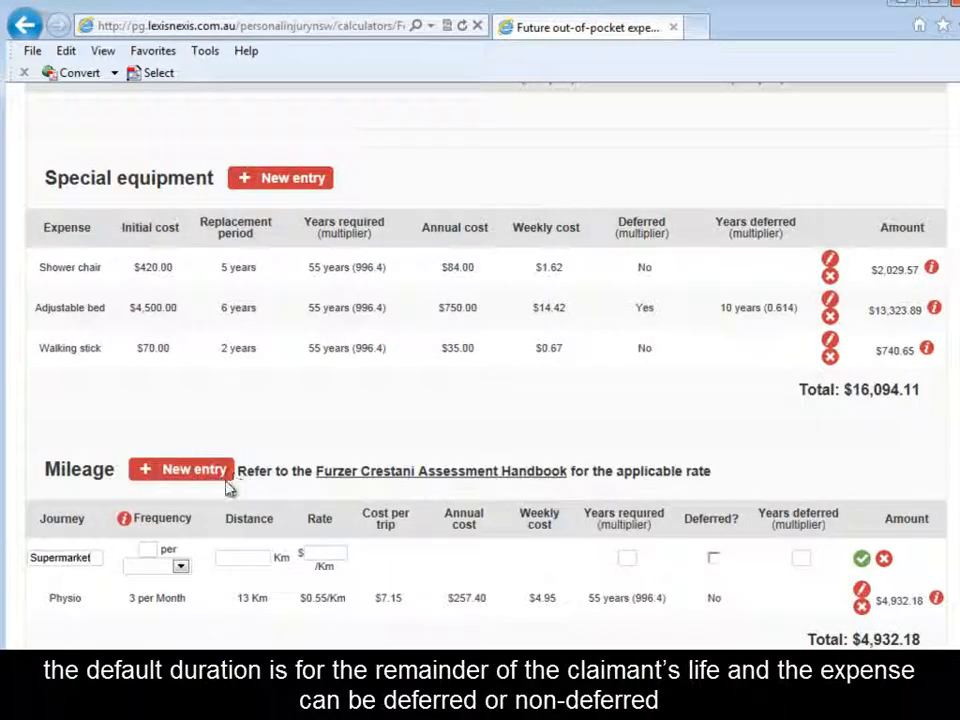
{"action": "left_click", "coordinate": [180, 566]}
{"action": "left_click", "coordinate": [156, 617]}
{"action": "left_click", "coordinate": [147, 554]}
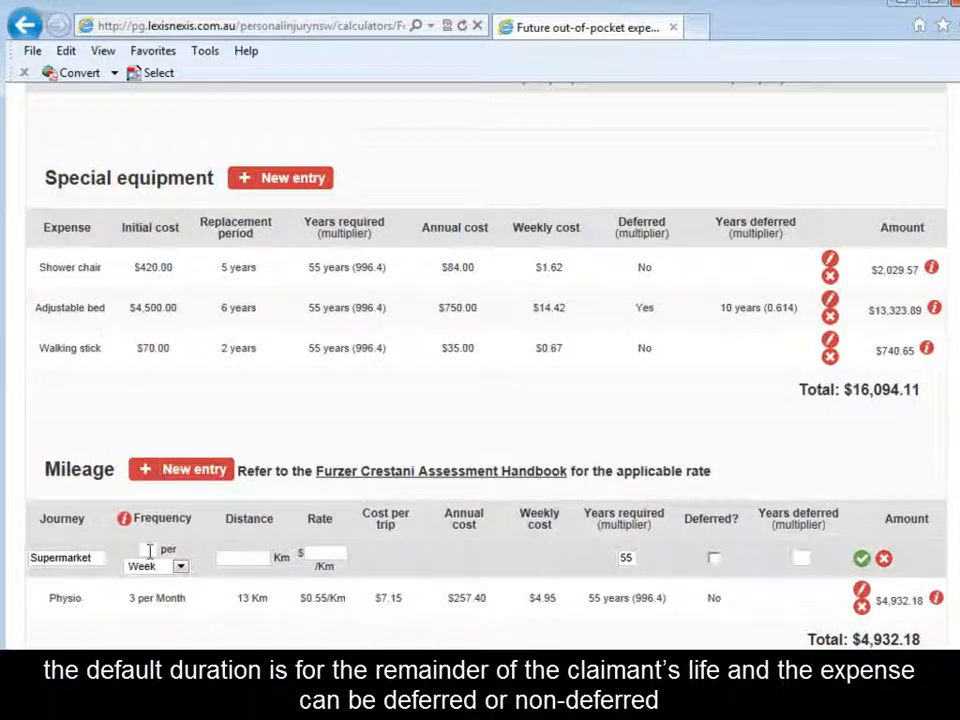
{"action": "type", "text": "2"}
{"action": "left_click", "coordinate": [249, 558]}
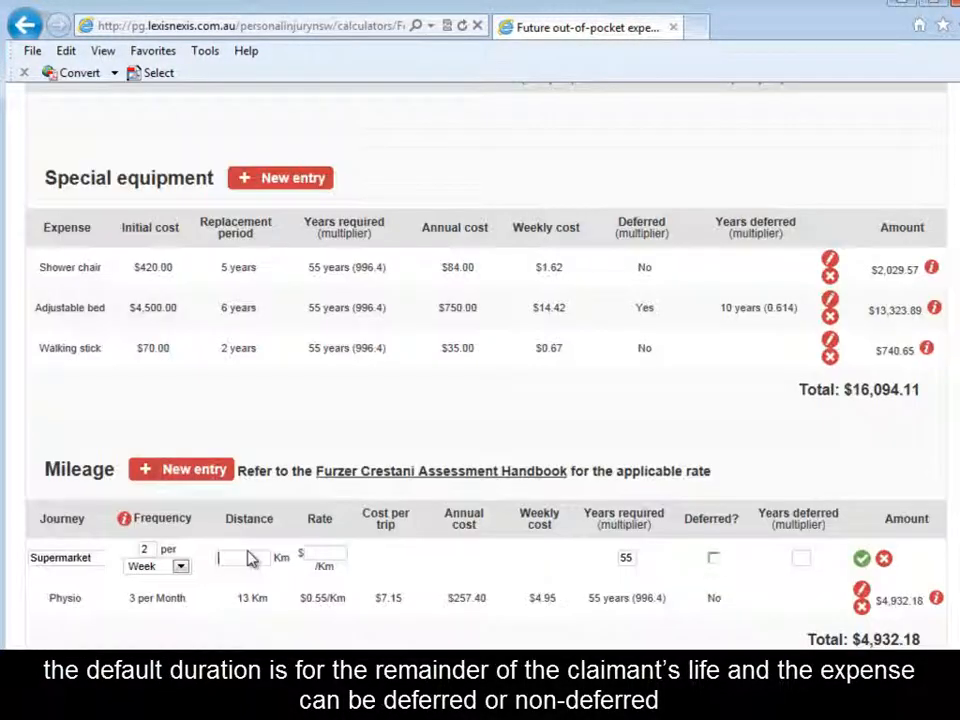
{"action": "type", "text": "4"}
{"action": "left_click", "coordinate": [332, 551]}
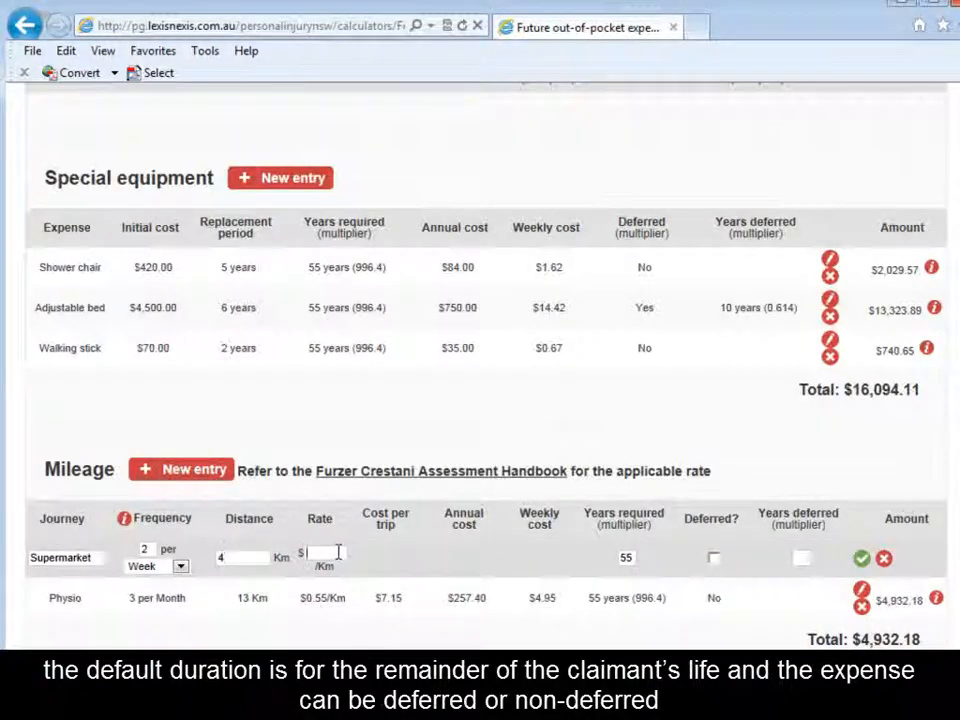
{"action": "type", "text": ".55"}
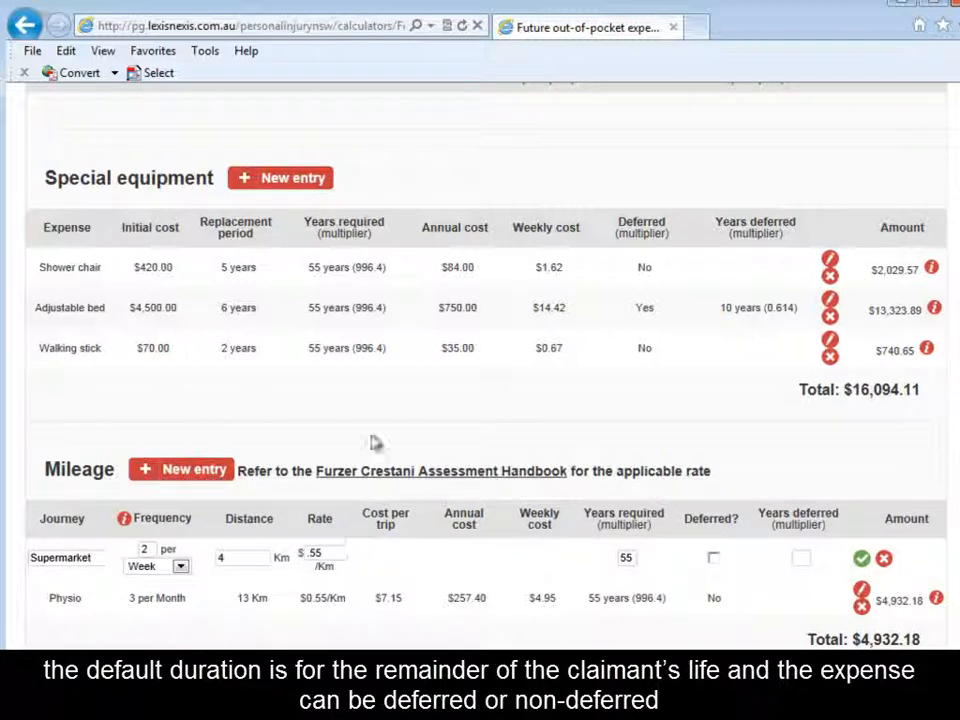
{"action": "left_click", "coordinate": [862, 559]}
{"action": "left_click", "coordinate": [862, 560]}
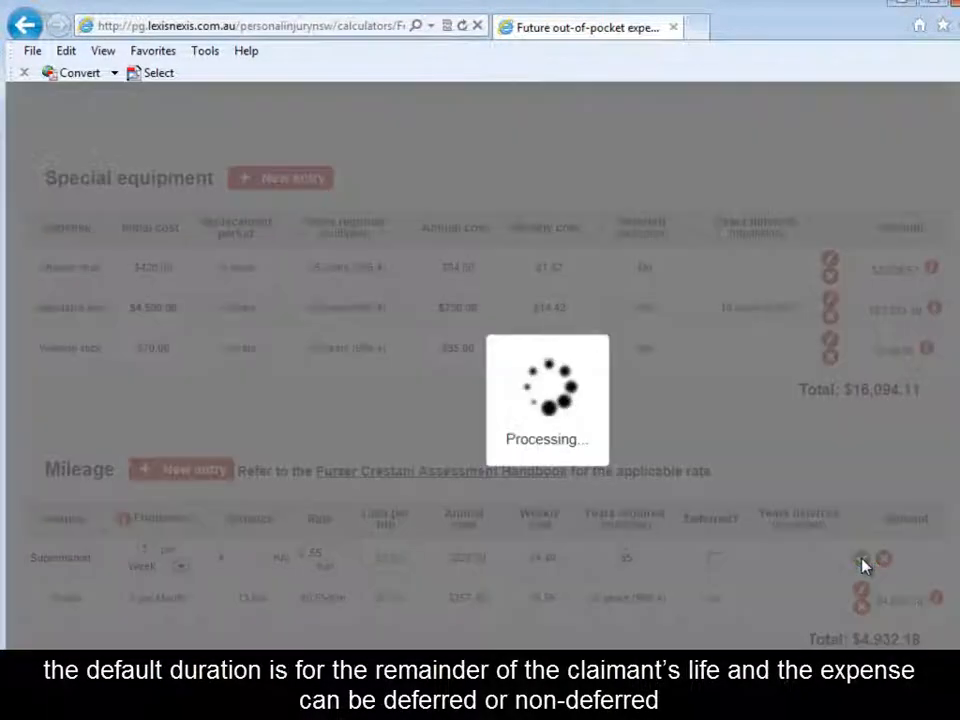
Step: View the future out-of-pocket expenses calculation and examine the breakdown of each expense category and the overall total
{"action": "scroll", "coordinate": [731, 566], "scroll_direction": "down", "scroll_amount": 3}
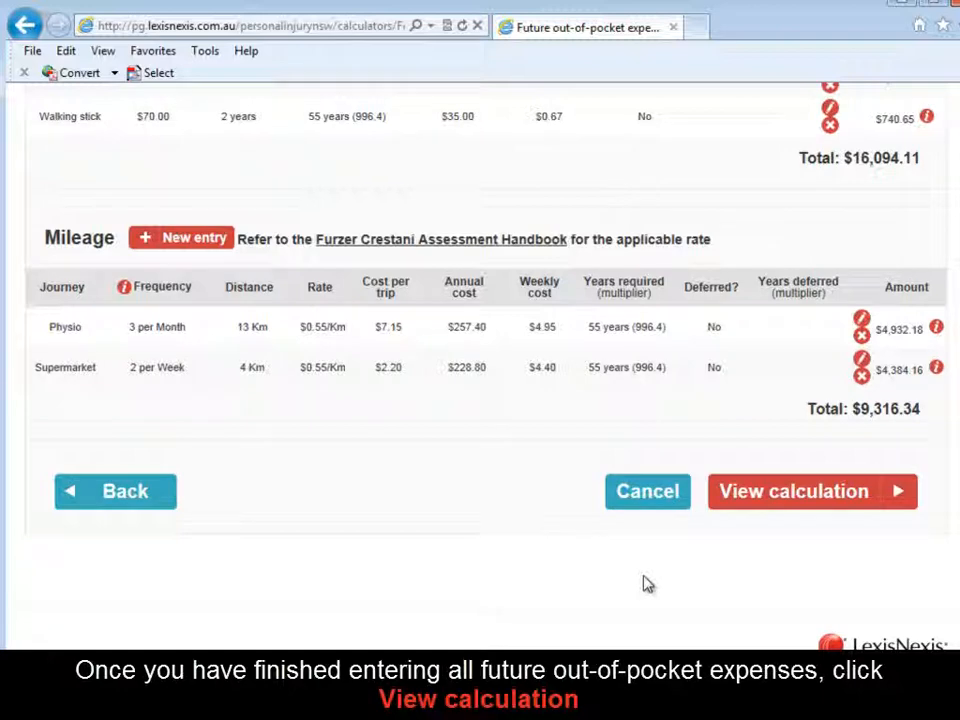
{"action": "left_click", "coordinate": [766, 500]}
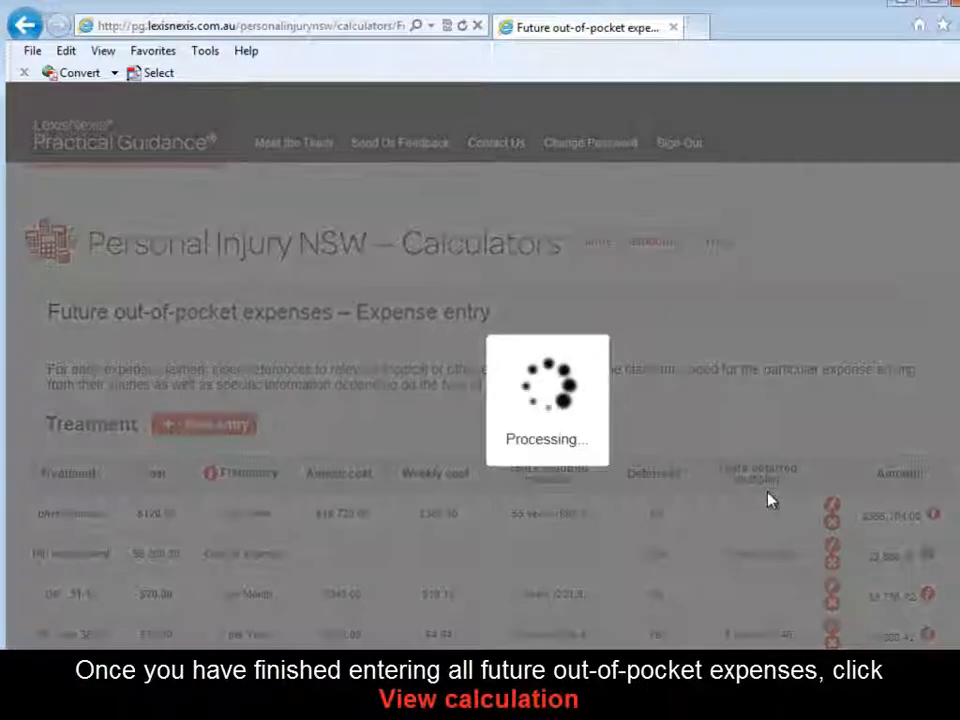
{"action": "scroll", "coordinate": [480, 400], "scroll_direction": "down", "scroll_amount": 4}
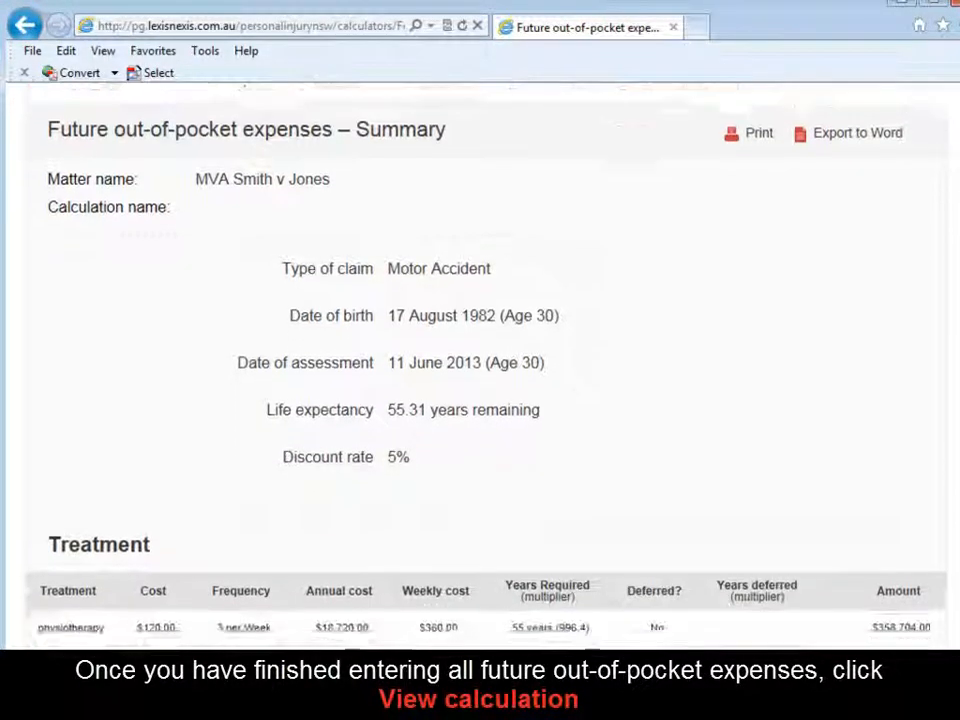
{"action": "scroll", "coordinate": [480, 360], "scroll_direction": "down", "scroll_amount": 5}
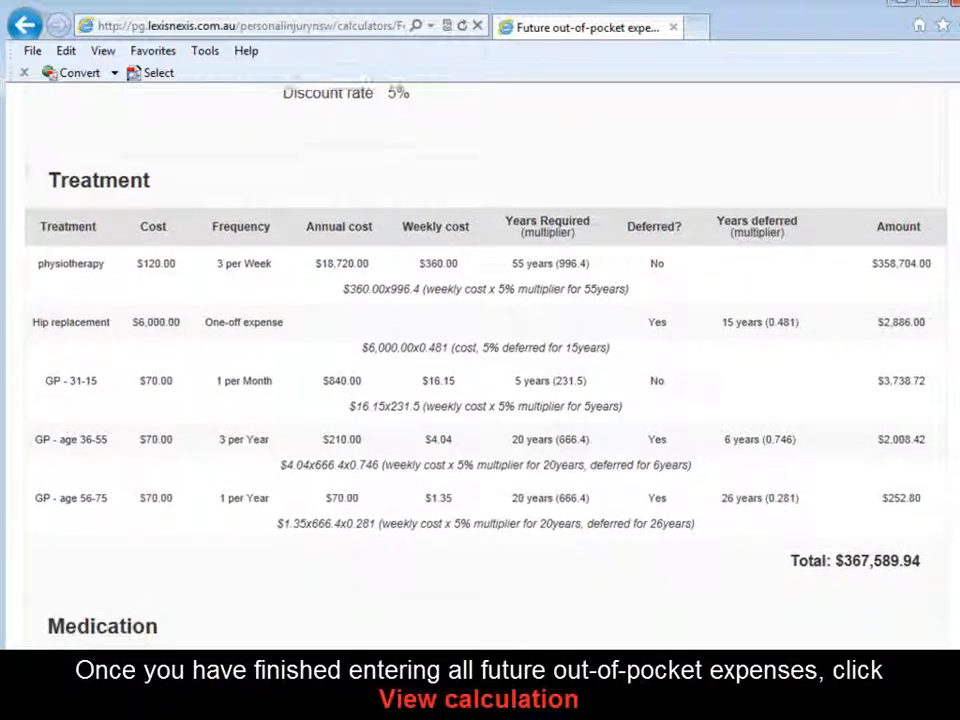
{"action": "scroll", "coordinate": [480, 360], "scroll_direction": "down", "scroll_amount": 4}
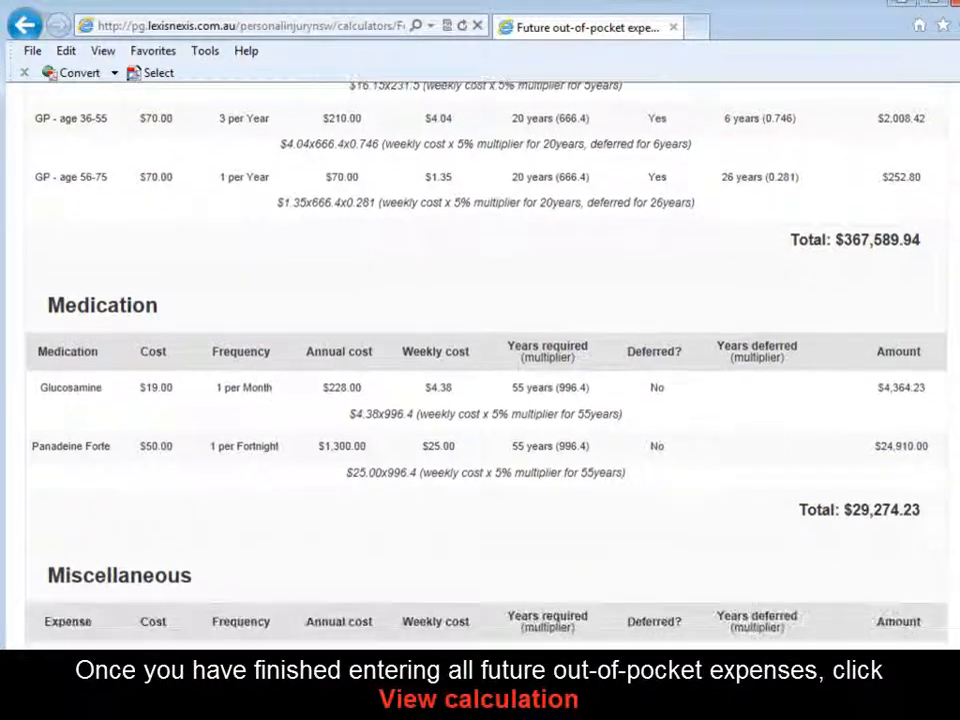
{"action": "scroll", "coordinate": [480, 360], "scroll_direction": "down", "scroll_amount": 5}
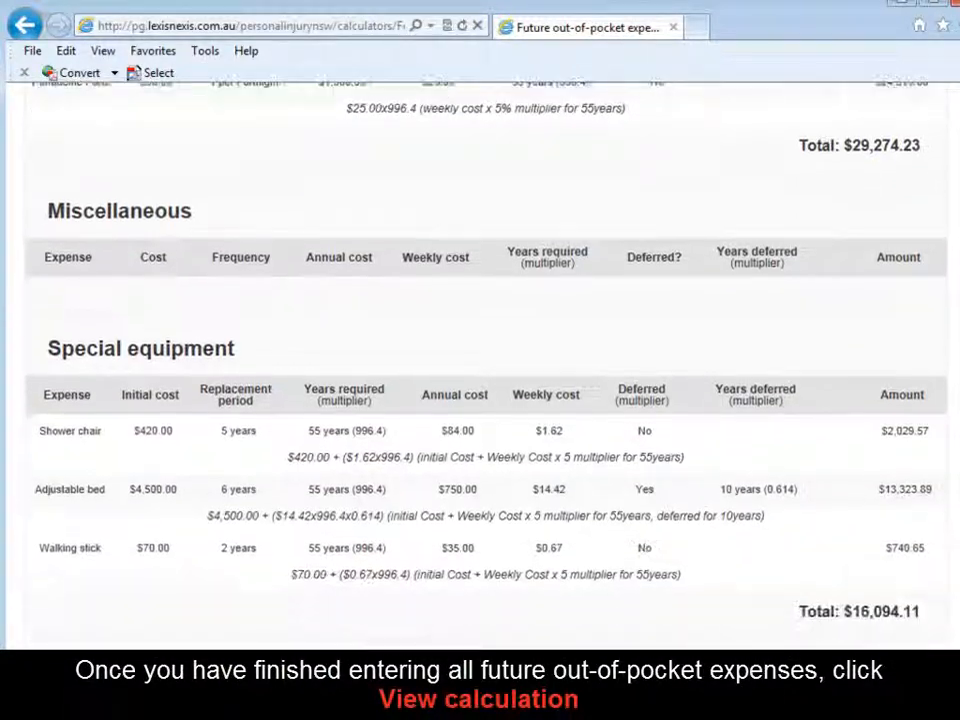
{"action": "scroll", "coordinate": [480, 360], "scroll_direction": "down", "scroll_amount": 3}
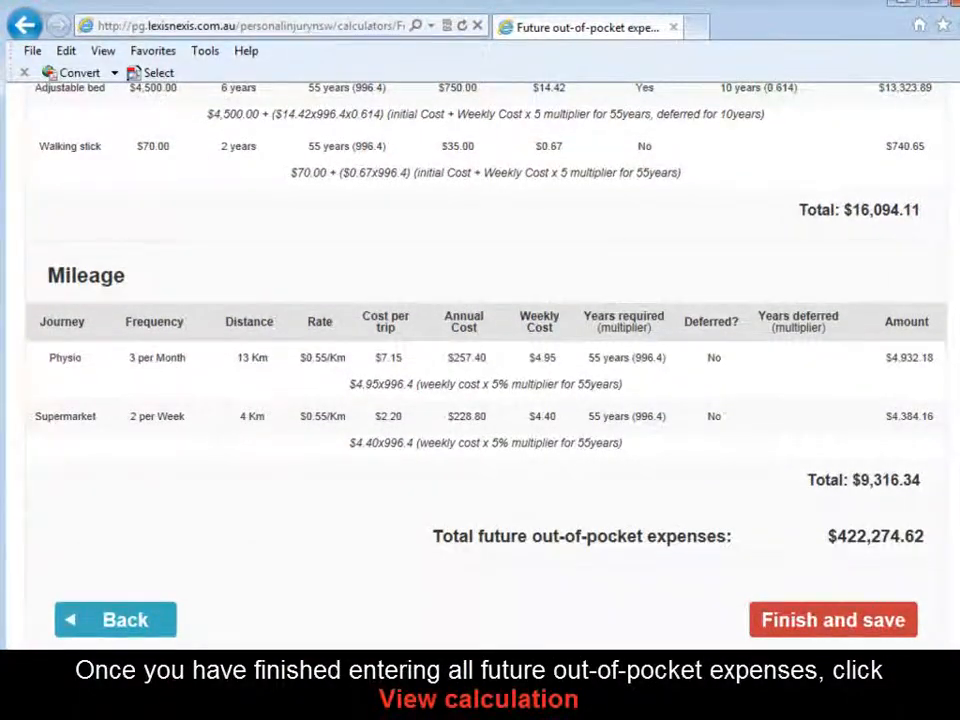
{"action": "scroll", "coordinate": [480, 360], "scroll_direction": "up", "scroll_amount": 2}
{"action": "scroll", "coordinate": [480, 360], "scroll_direction": "up", "scroll_amount": 10}
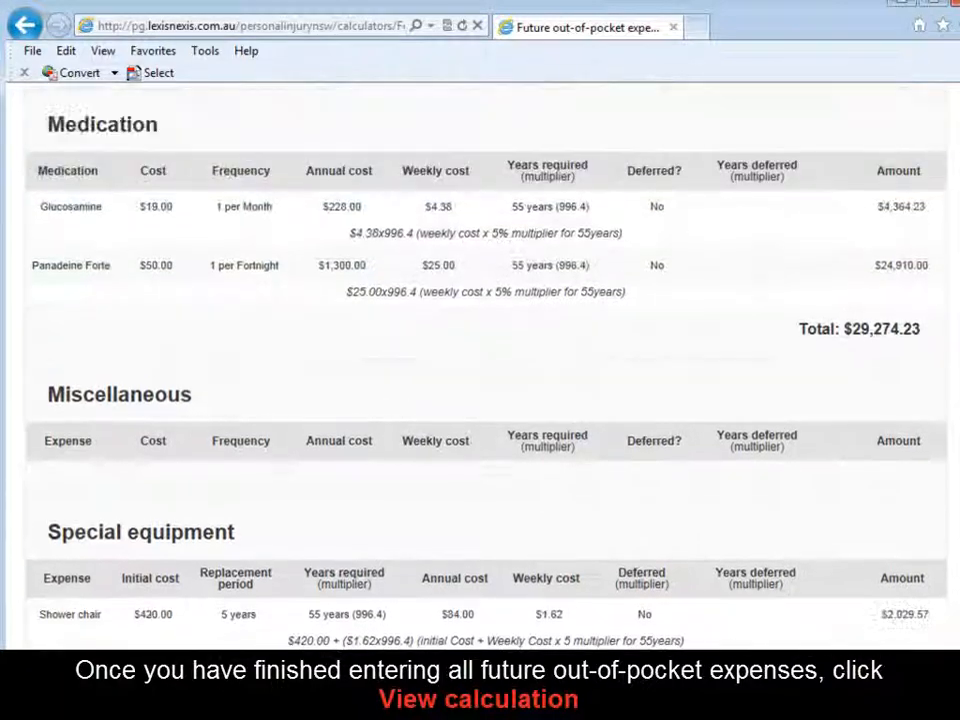
{"action": "scroll", "coordinate": [480, 360], "scroll_direction": "up", "scroll_amount": 6}
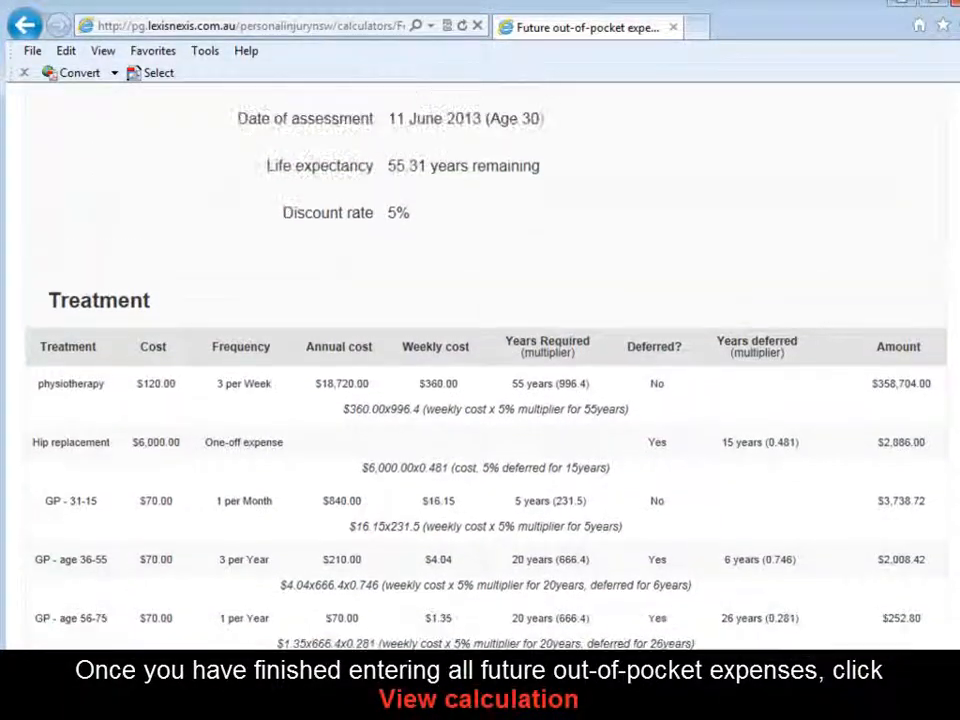
{"action": "scroll", "coordinate": [480, 360], "scroll_direction": "up", "scroll_amount": 1}
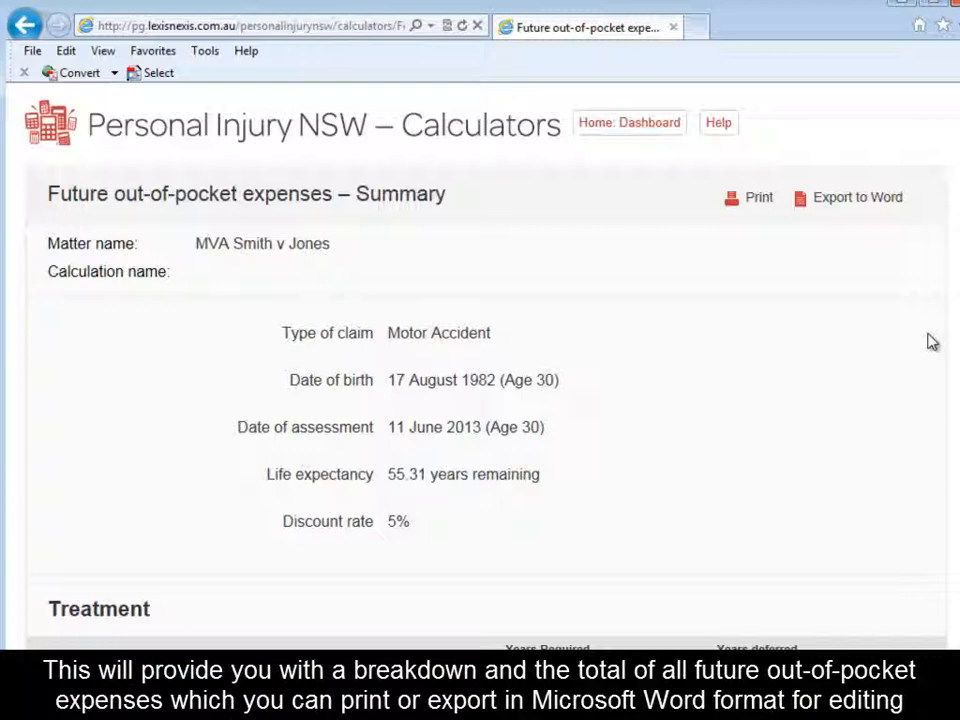
{"action": "scroll", "coordinate": [930, 342], "scroll_direction": "down", "scroll_amount": 10}
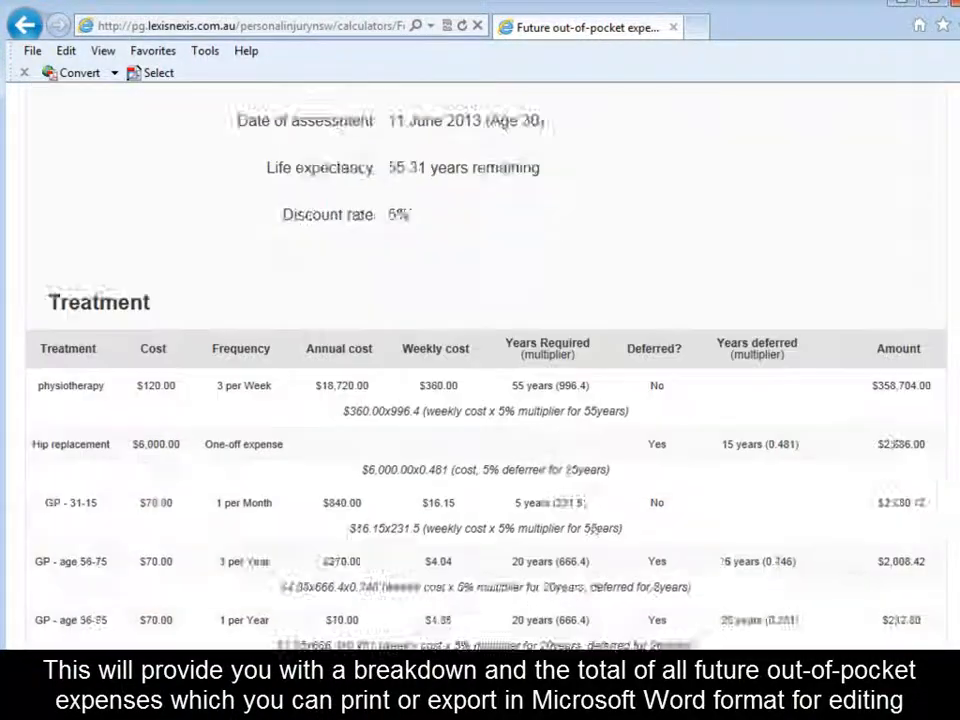
{"action": "scroll", "coordinate": [950, 590], "scroll_direction": "down", "scroll_amount": 3}
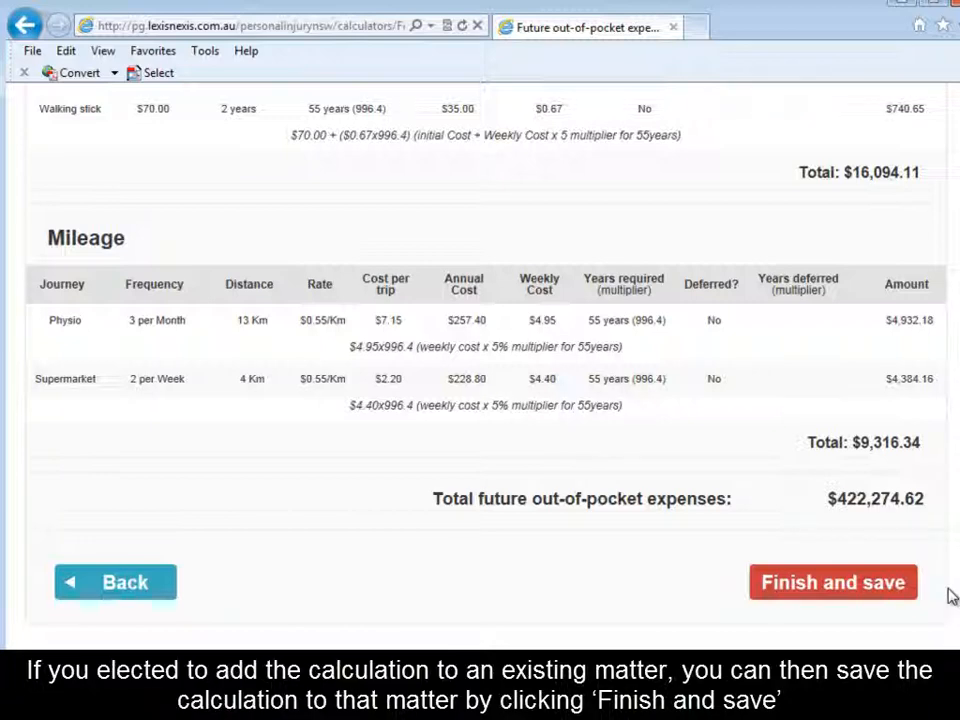
Step: Finish the future out-of-pocket expenses calculation and save it to the matter
{"action": "left_click", "coordinate": [872, 588]}
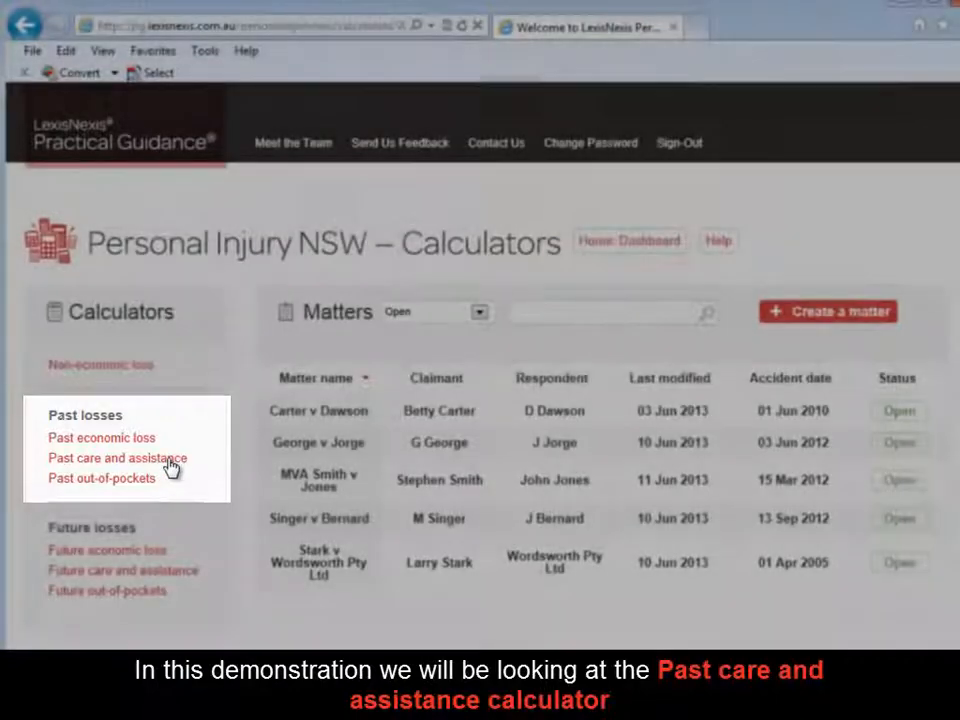
Step: Start a Past care and assistance calculation, add it to the MVA motor accident matter, and proceed to the period of care and assistance
{"action": "left_click", "coordinate": [168, 458]}
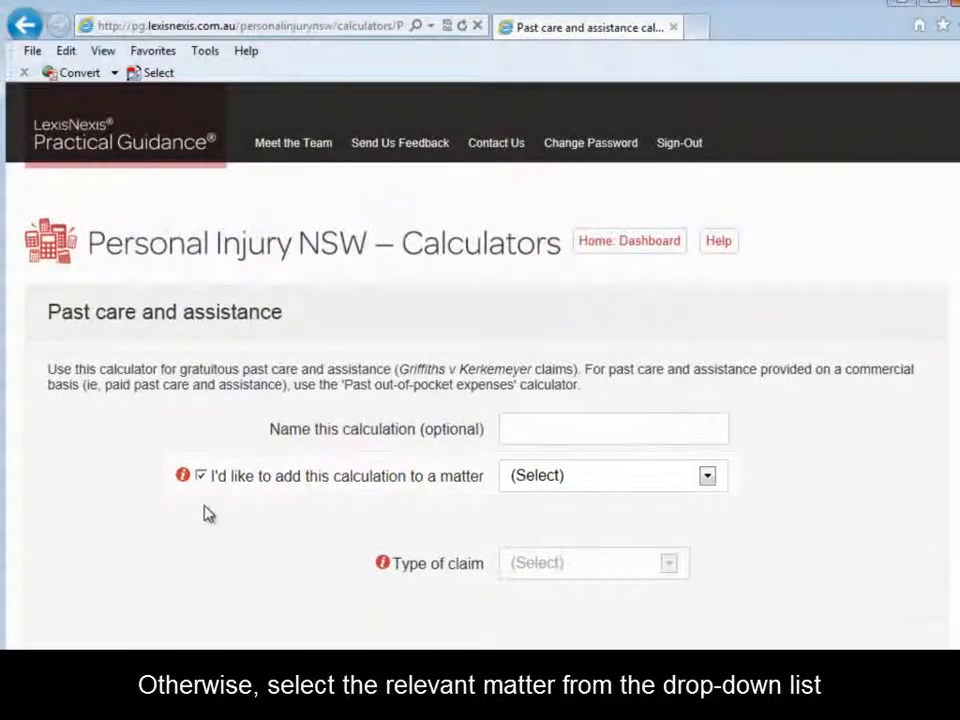
{"action": "left_click", "coordinate": [708, 478]}
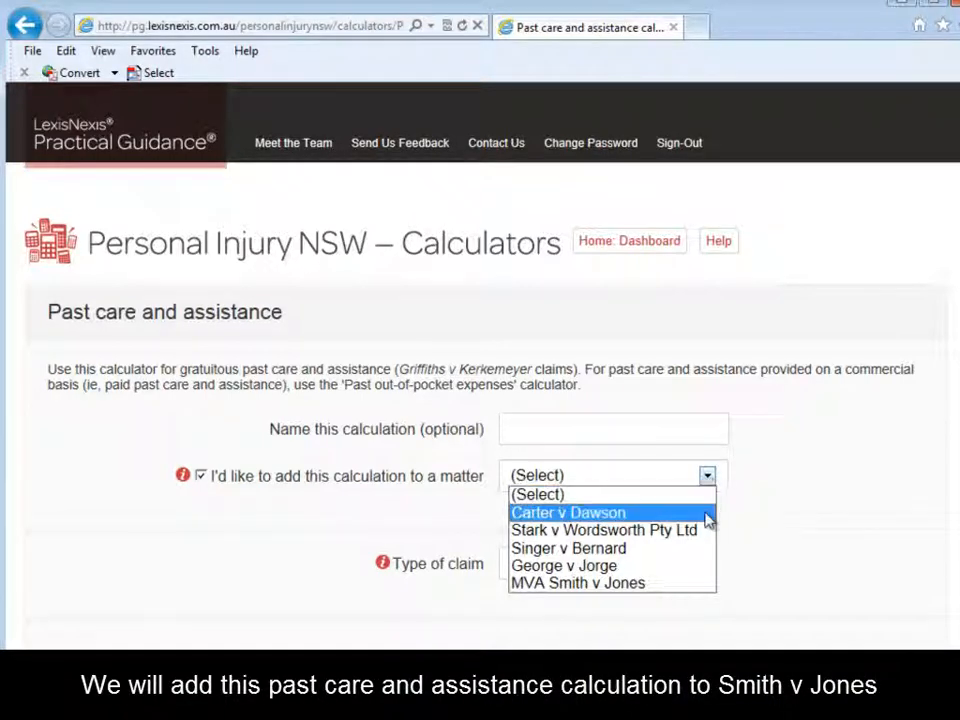
{"action": "left_click", "coordinate": [693, 583]}
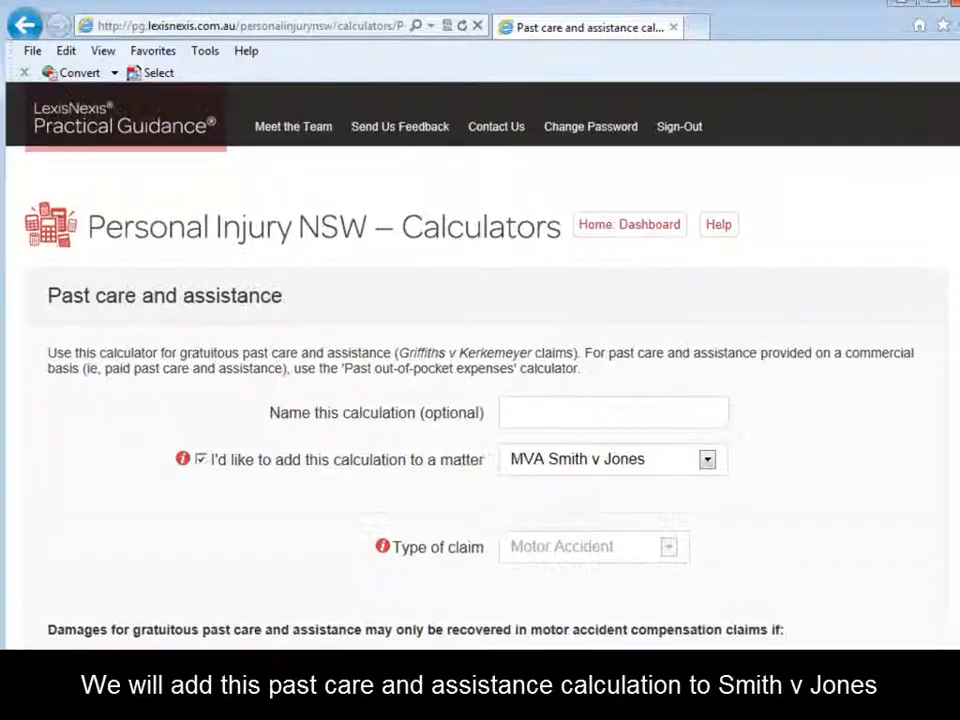
{"action": "scroll", "coordinate": [480, 360], "scroll_direction": "down", "scroll_amount": 5}
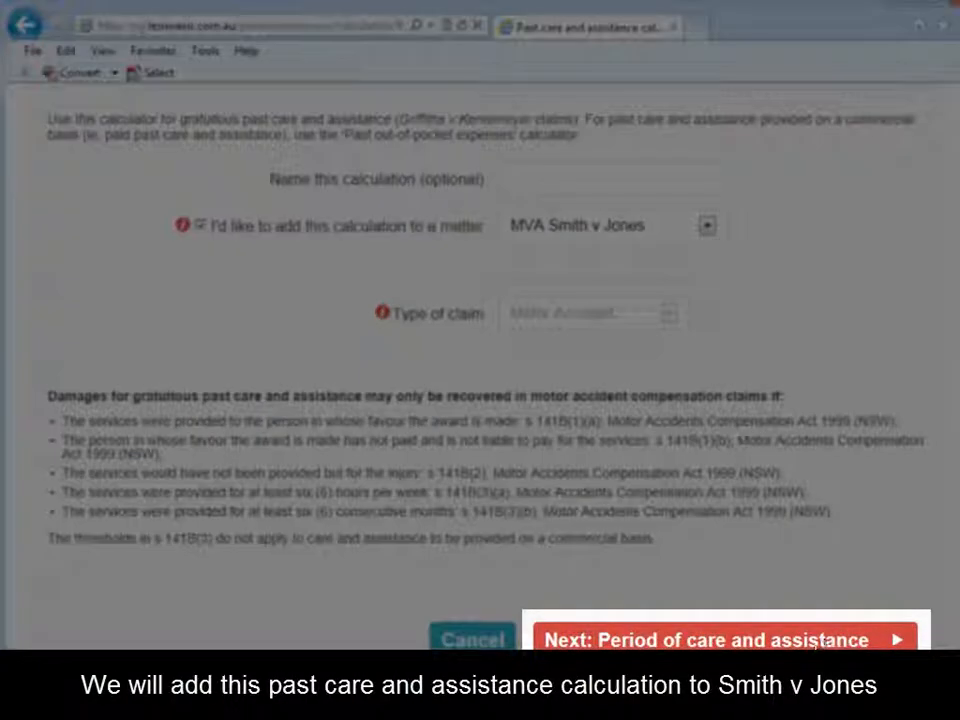
{"action": "left_click", "coordinate": [818, 641]}
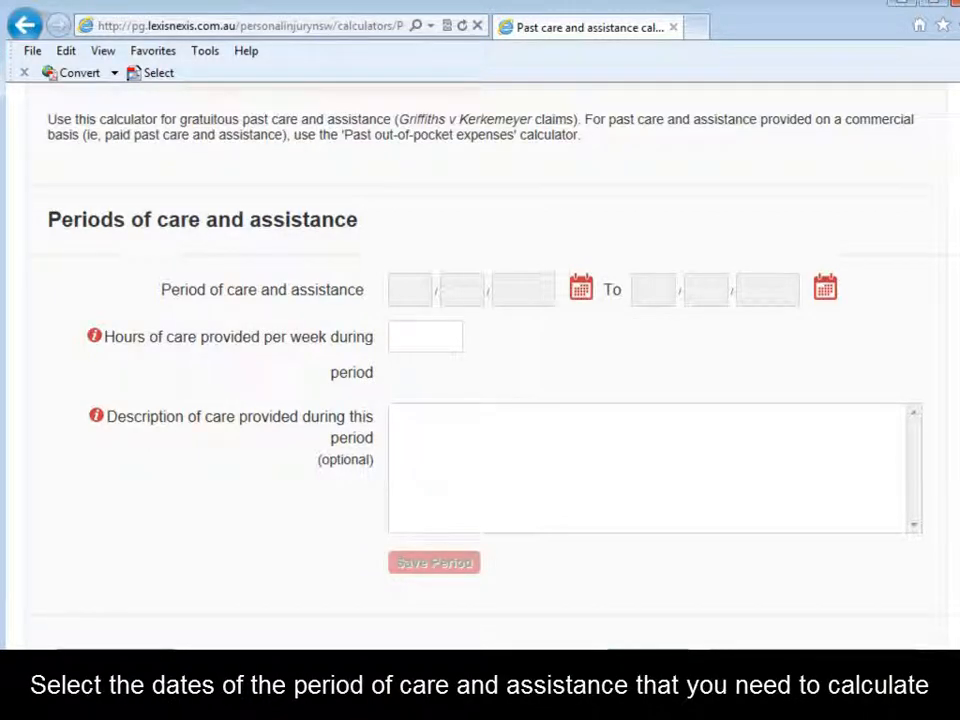
Step: Set the start date of the period of care and assistance to 15/03/2012
{"action": "left_click", "coordinate": [581, 290]}
{"action": "left_click", "coordinate": [619, 328]}
{"action": "left_click", "coordinate": [590, 596]}
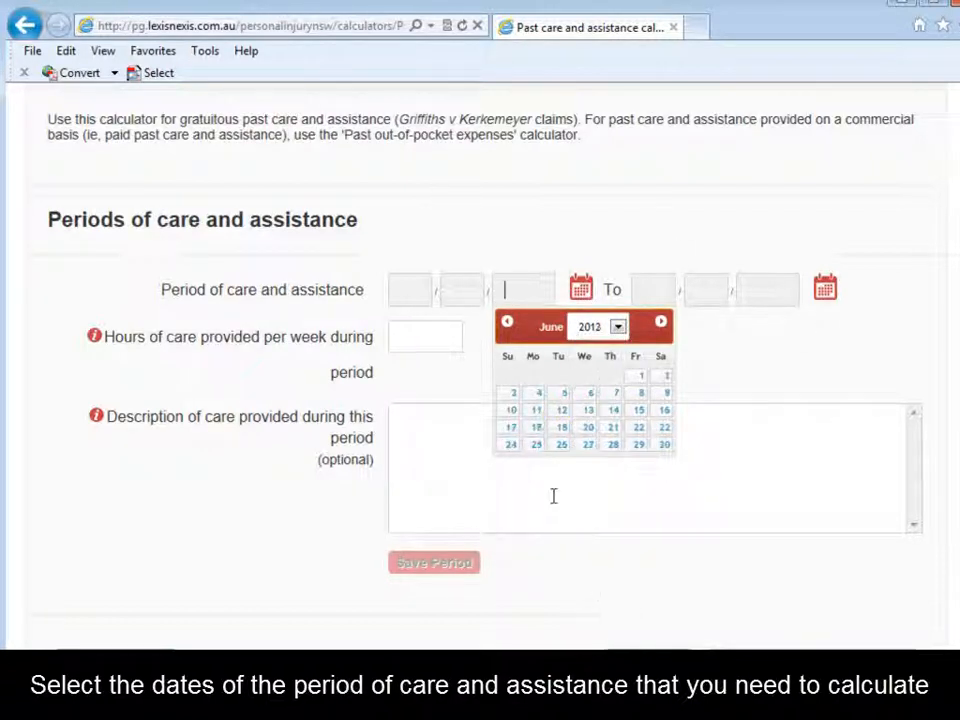
{"action": "left_click", "coordinate": [507, 322]}
{"action": "left_click", "coordinate": [507, 322]}
{"action": "left_click", "coordinate": [507, 322]}
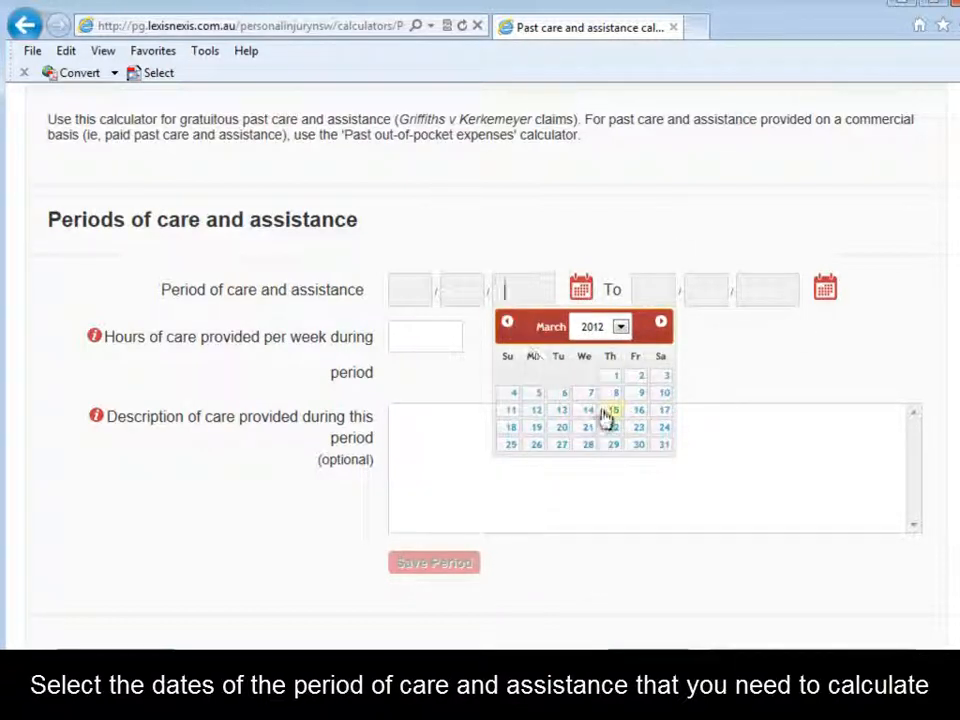
{"action": "left_click", "coordinate": [608, 419]}
Step: Set the end date of the period of care and assistance to 01/01/2013
{"action": "left_click", "coordinate": [825, 289]}
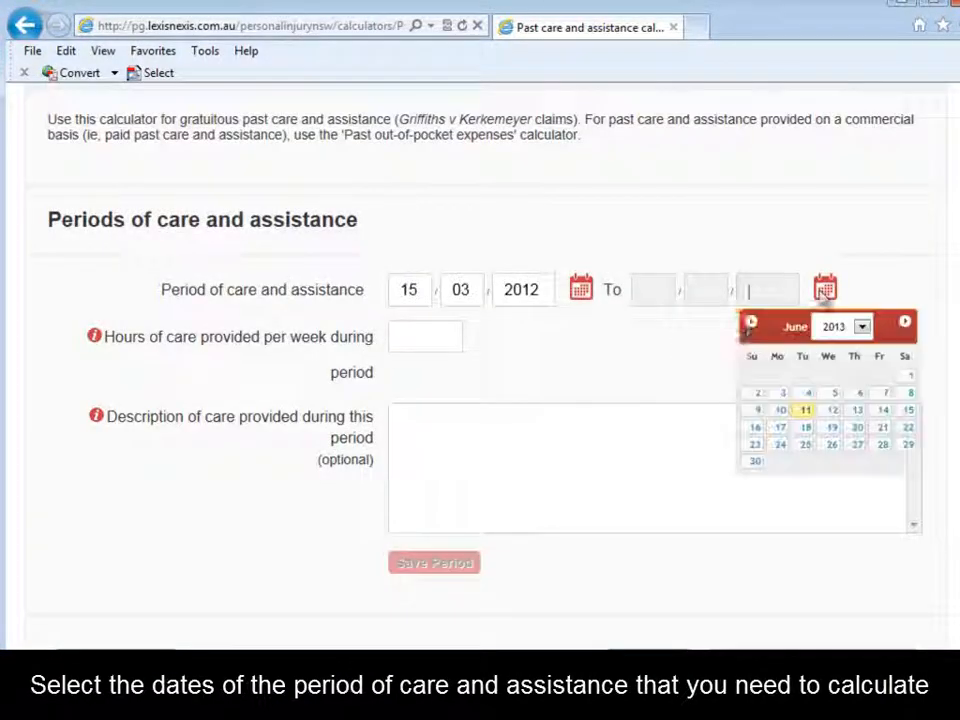
{"action": "left_click", "coordinate": [750, 325]}
{"action": "left_click", "coordinate": [750, 325]}
{"action": "left_click", "coordinate": [750, 325]}
{"action": "left_click", "coordinate": [750, 325]}
{"action": "left_click", "coordinate": [750, 325]}
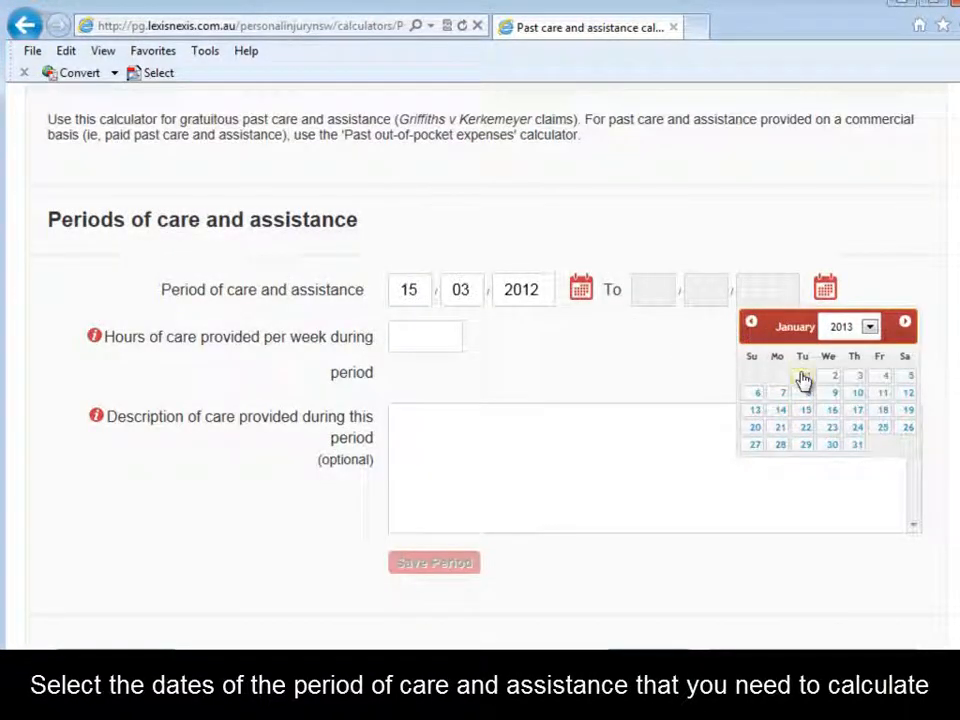
{"action": "left_click", "coordinate": [801, 378]}
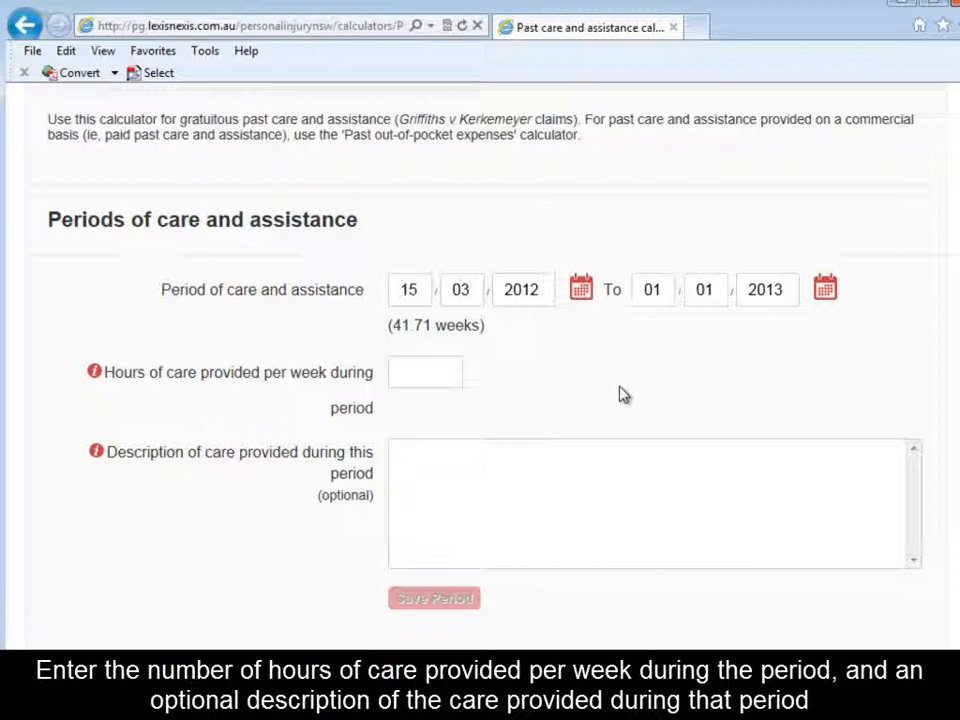
Step: Enter 40 hours of care per week with the description "Full time nurse required for all basic at-home needs." and save the period
{"action": "type", "text": "40"}
{"action": "left_click", "coordinate": [583, 478]}
{"action": "type", "text": "Full"}
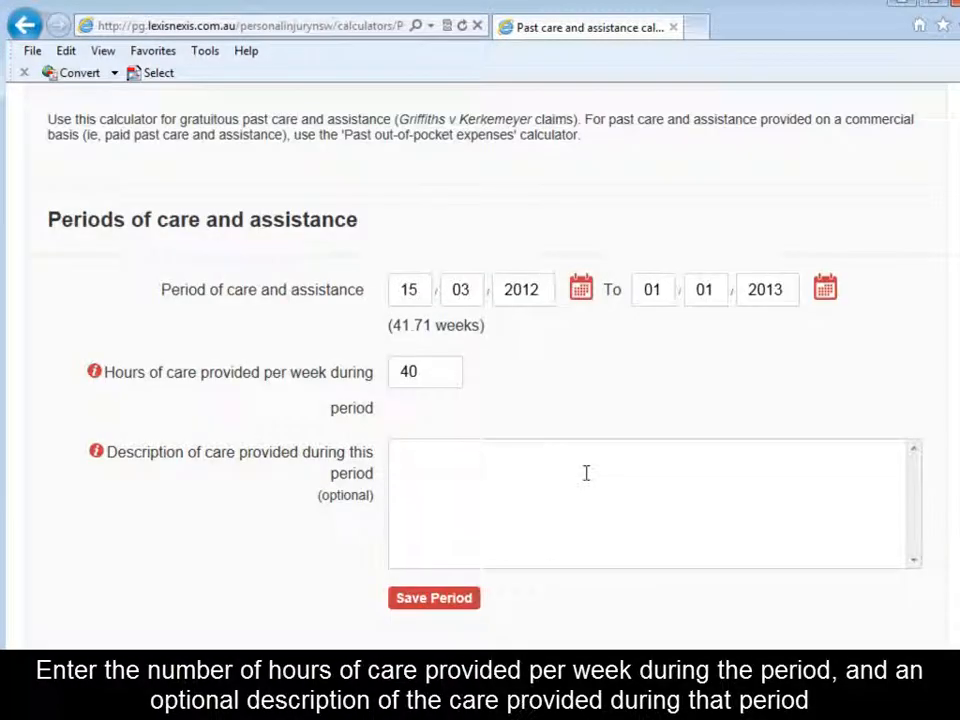
{"action": "type", "text": " time nurse req"}
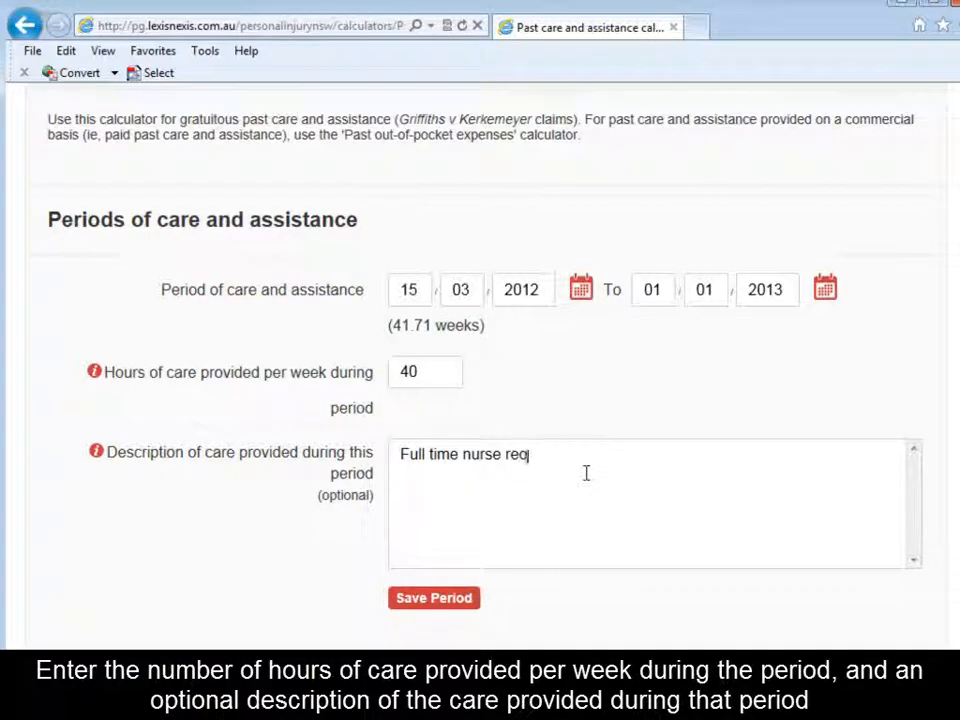
{"action": "type", "text": "uired for all basic at-home needs"}
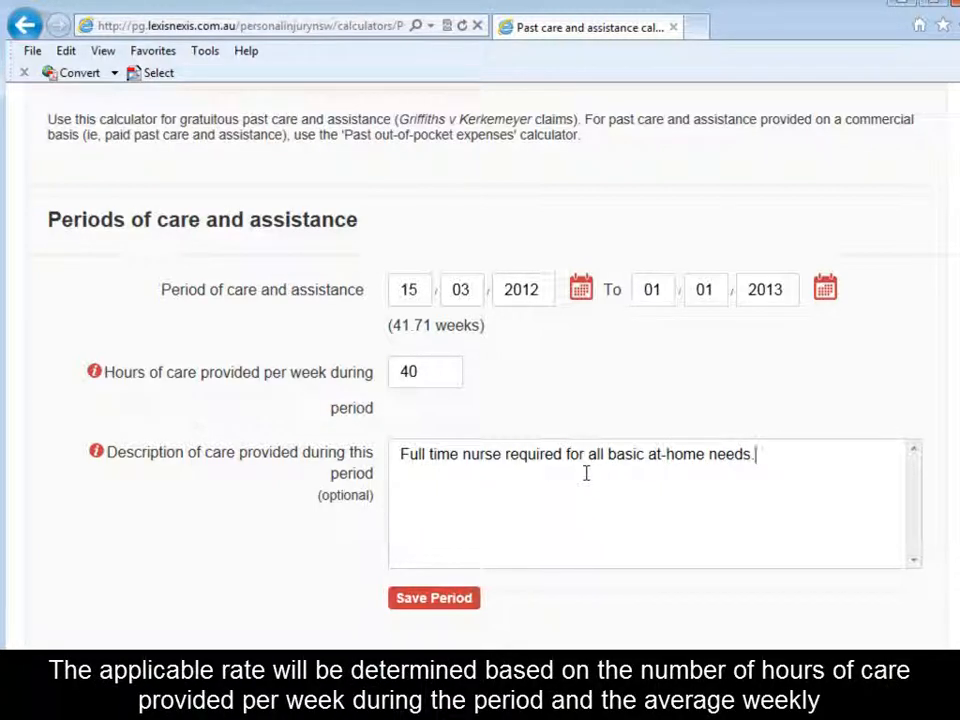
{"action": "type", "text": "."}
{"action": "key", "text": "BackSpace"}
{"action": "key", "text": "BackSpace"}
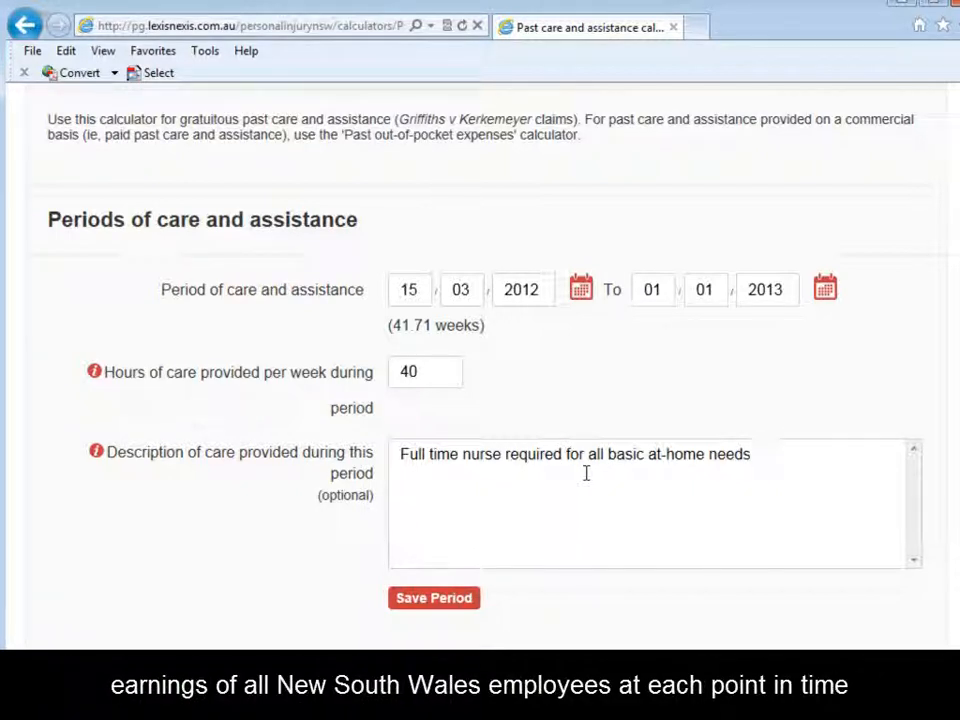
{"action": "type", "text": "."}
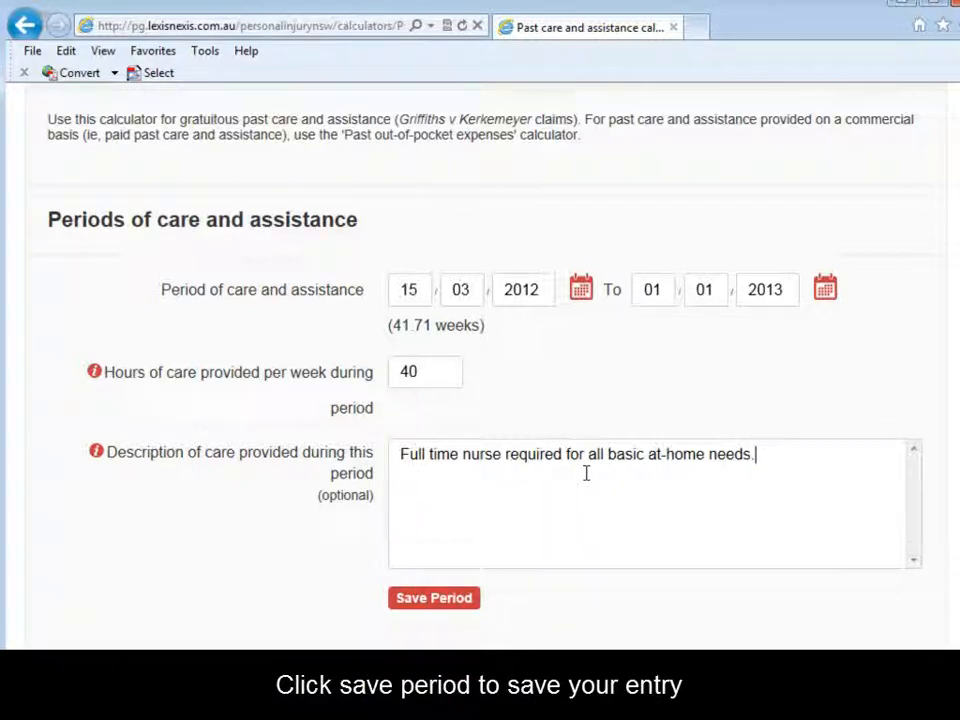
{"action": "left_click", "coordinate": [449, 601]}
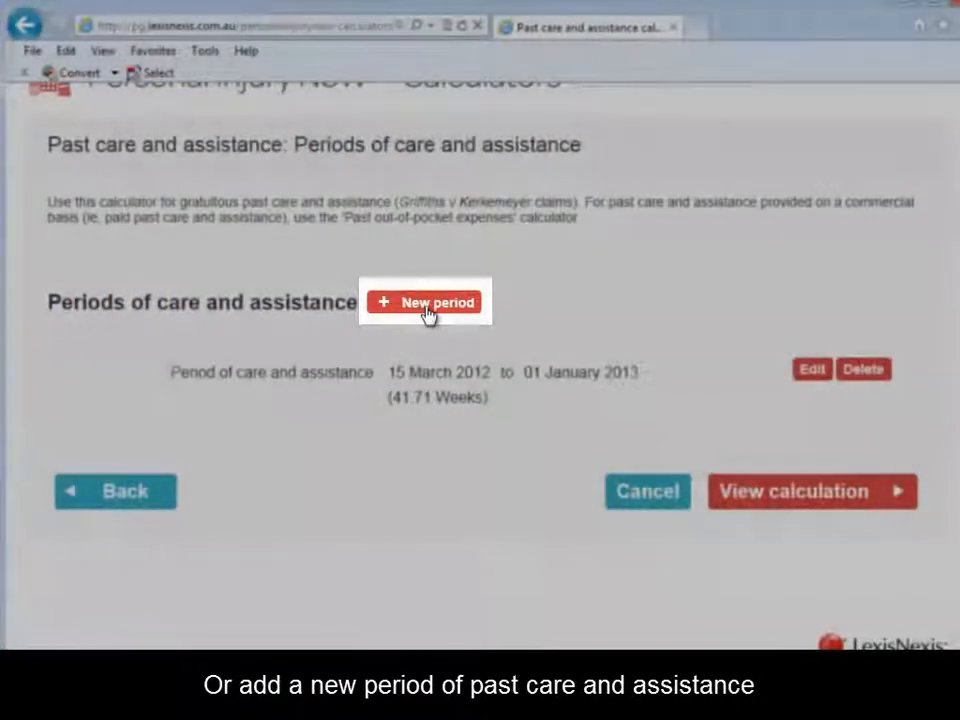
Step: Add a new period of care and assistance running from 02/01/2013 to 11/06/2013
{"action": "left_click", "coordinate": [427, 313]}
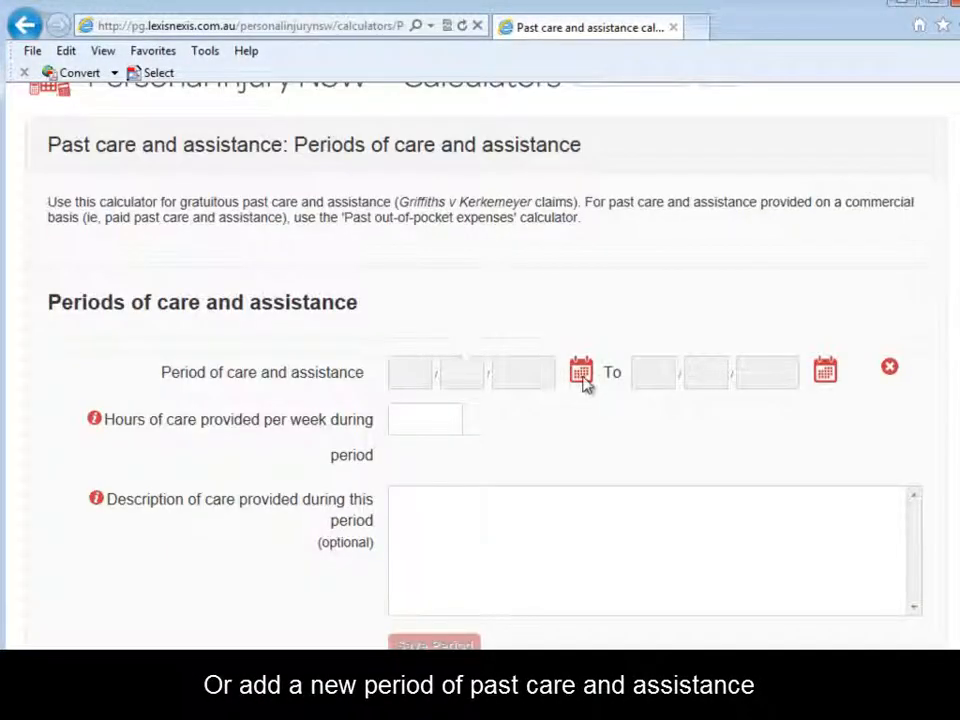
{"action": "left_click", "coordinate": [581, 372]}
{"action": "left_click", "coordinate": [507, 406]}
{"action": "left_click", "coordinate": [507, 406]}
{"action": "left_click", "coordinate": [507, 406]}
{"action": "left_click", "coordinate": [507, 406]}
{"action": "left_click", "coordinate": [507, 406]}
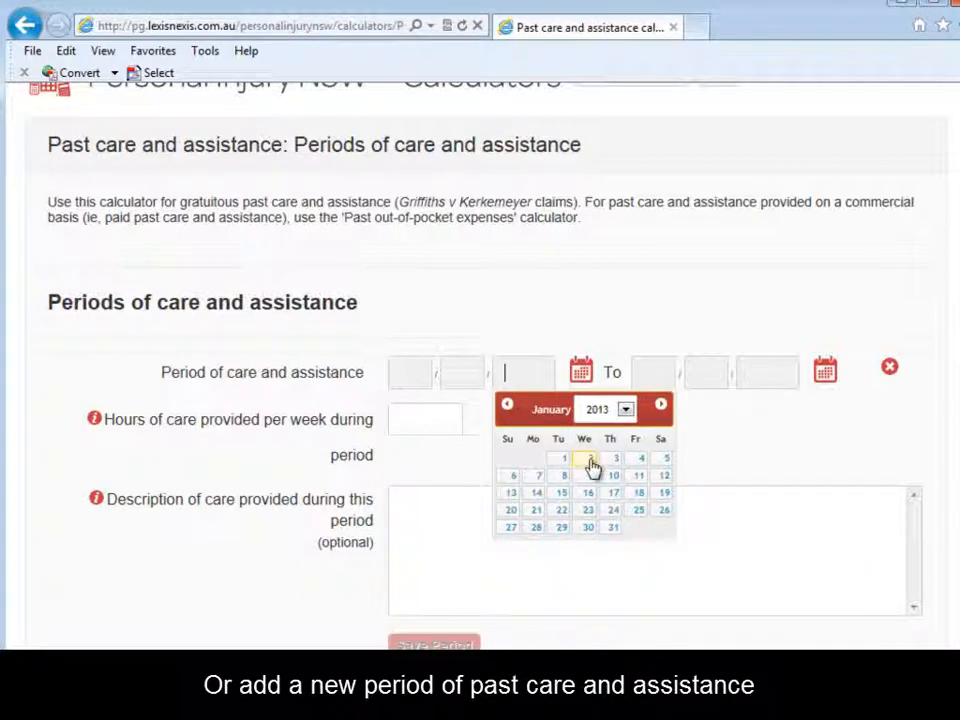
{"action": "left_click", "coordinate": [591, 456]}
{"action": "left_click", "coordinate": [825, 374]}
{"action": "left_click", "coordinate": [805, 493]}
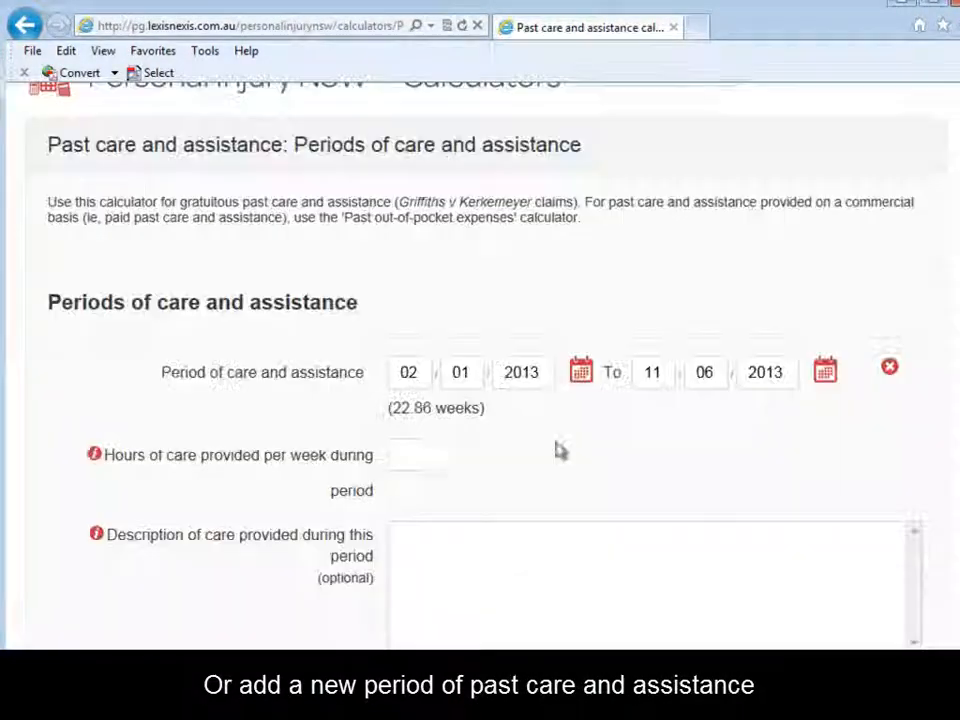
Step: Enter 15 hours per week and the description "Part time nurse required for all basic at-home needs." for the second period, and save it
{"action": "type", "text": "15"}
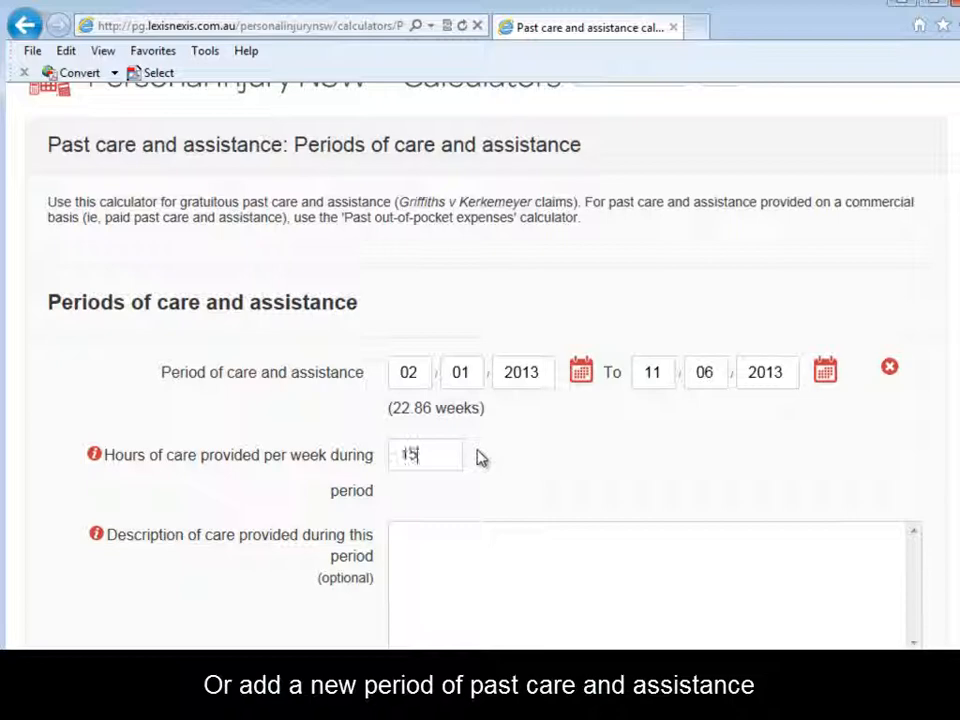
{"action": "left_click", "coordinate": [531, 566]}
{"action": "type", "text": "Part time nu"}
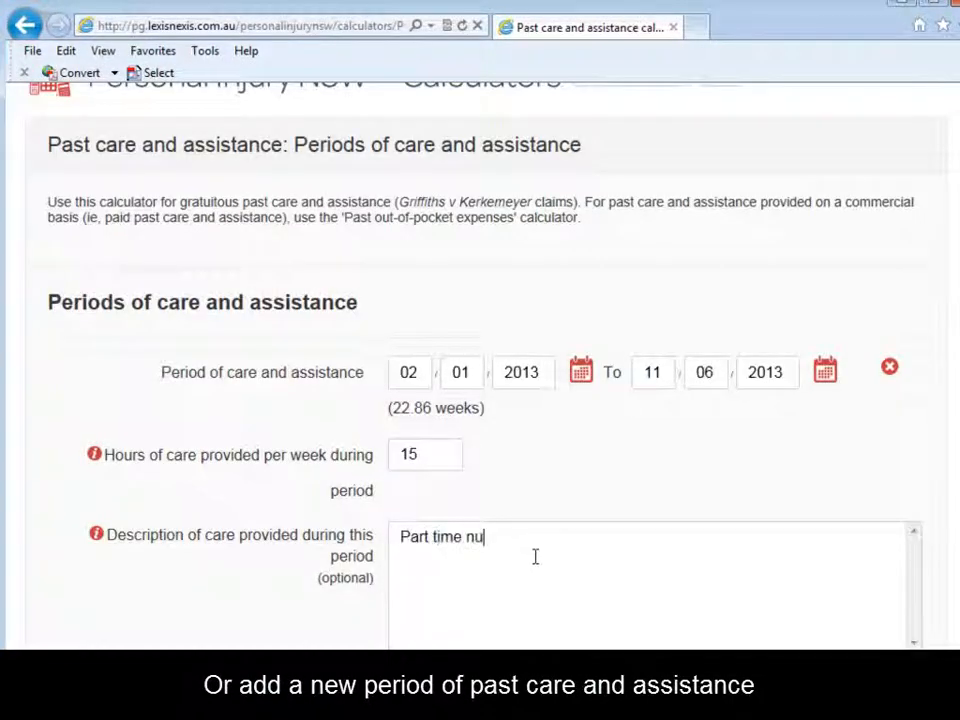
{"action": "type", "text": "rse required for all "}
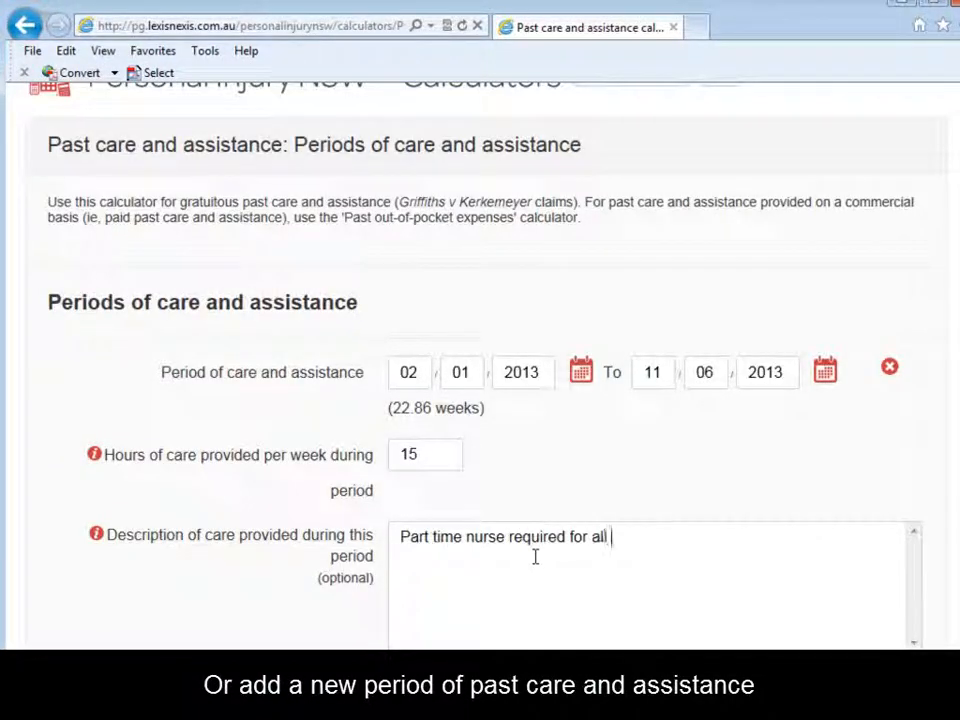
{"action": "type", "text": "basic at-home needs."}
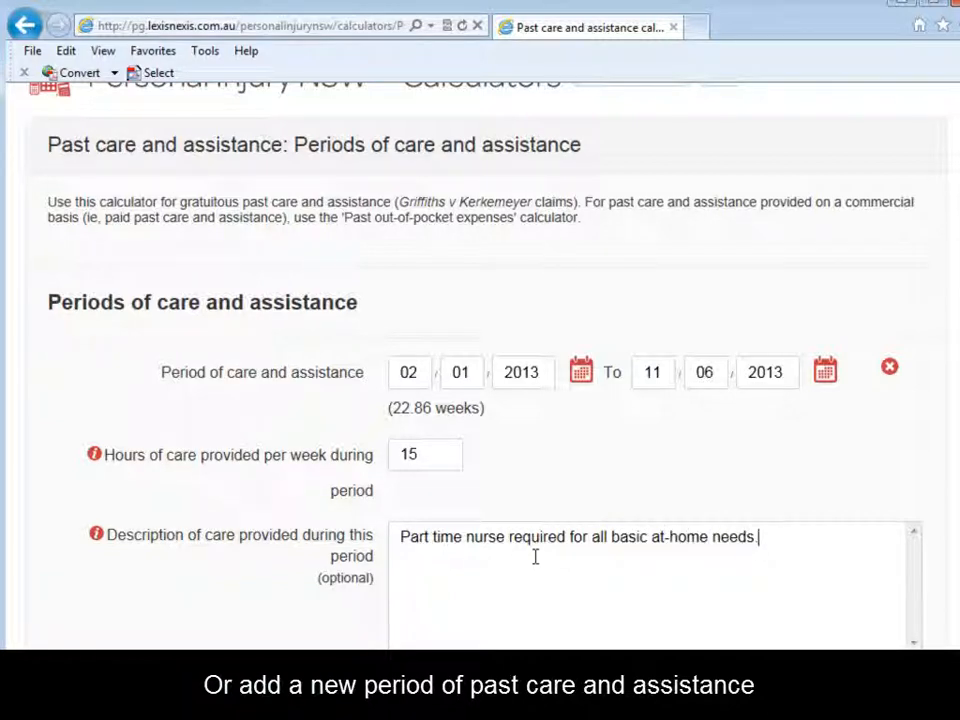
{"action": "scroll", "coordinate": [557, 630], "scroll_direction": "down", "scroll_amount": 1}
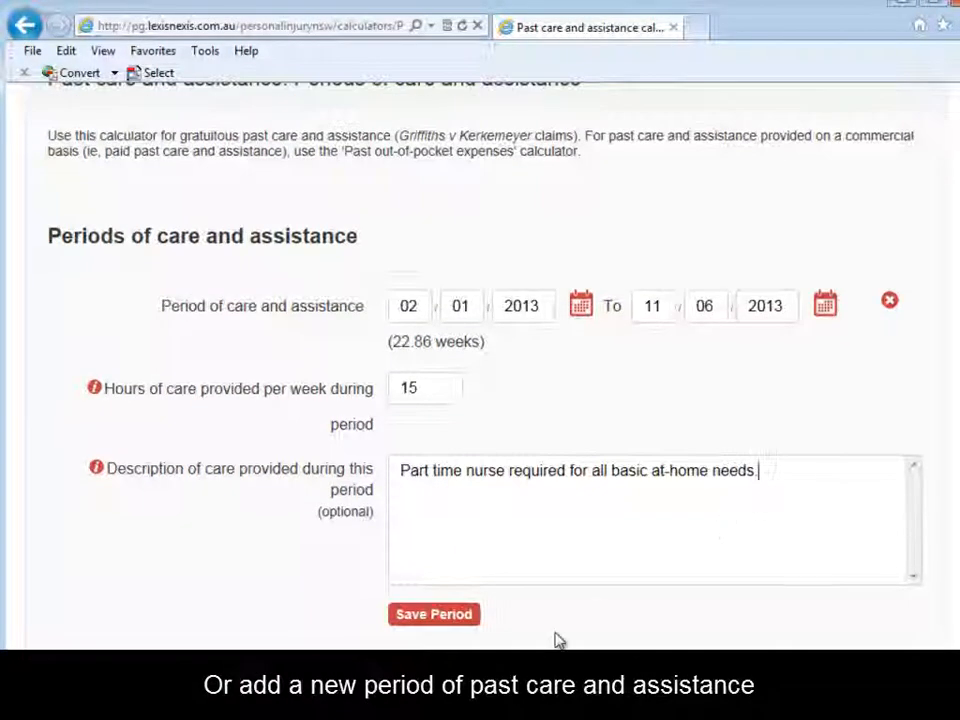
{"action": "left_click", "coordinate": [436, 615]}
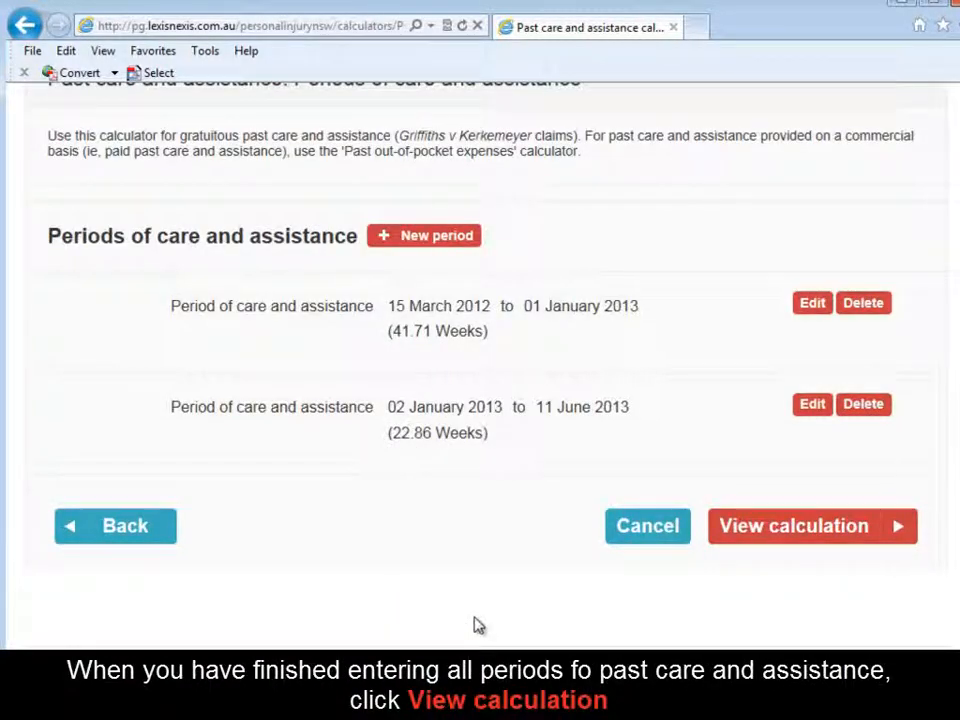
Step: View the past care and assistance calculation and examine each period's rates and subtotals and the total claimed
{"action": "left_click", "coordinate": [797, 526]}
{"action": "scroll", "coordinate": [480, 400], "scroll_direction": "down", "scroll_amount": 1}
{"action": "scroll", "coordinate": [480, 400], "scroll_direction": "down", "scroll_amount": 2}
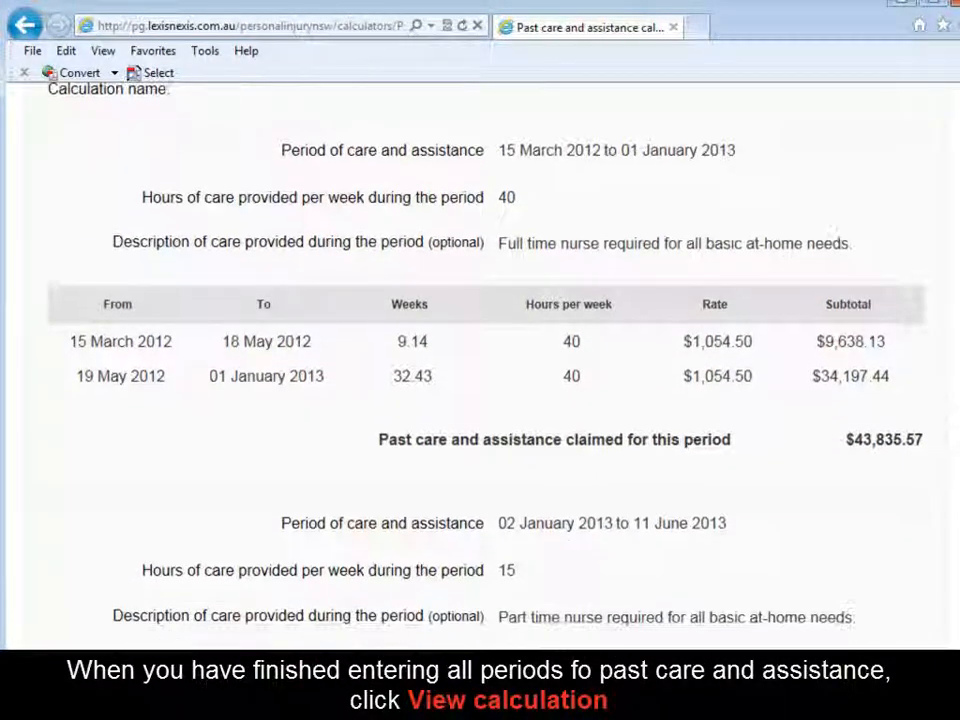
{"action": "scroll", "coordinate": [480, 400], "scroll_direction": "down", "scroll_amount": 2}
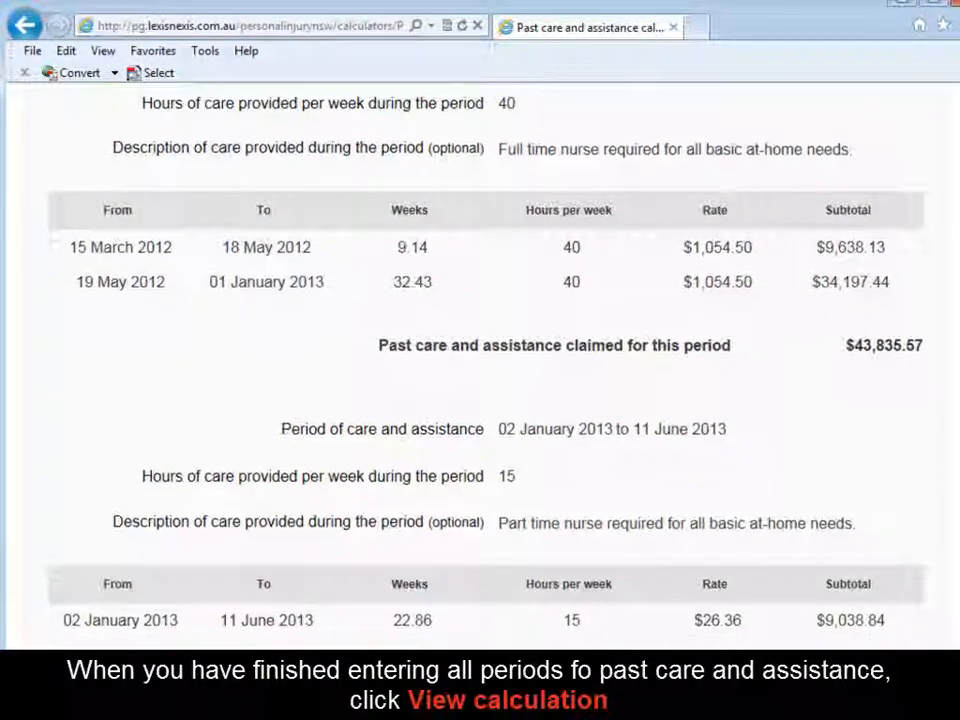
{"action": "scroll", "coordinate": [480, 400], "scroll_direction": "down", "scroll_amount": 2}
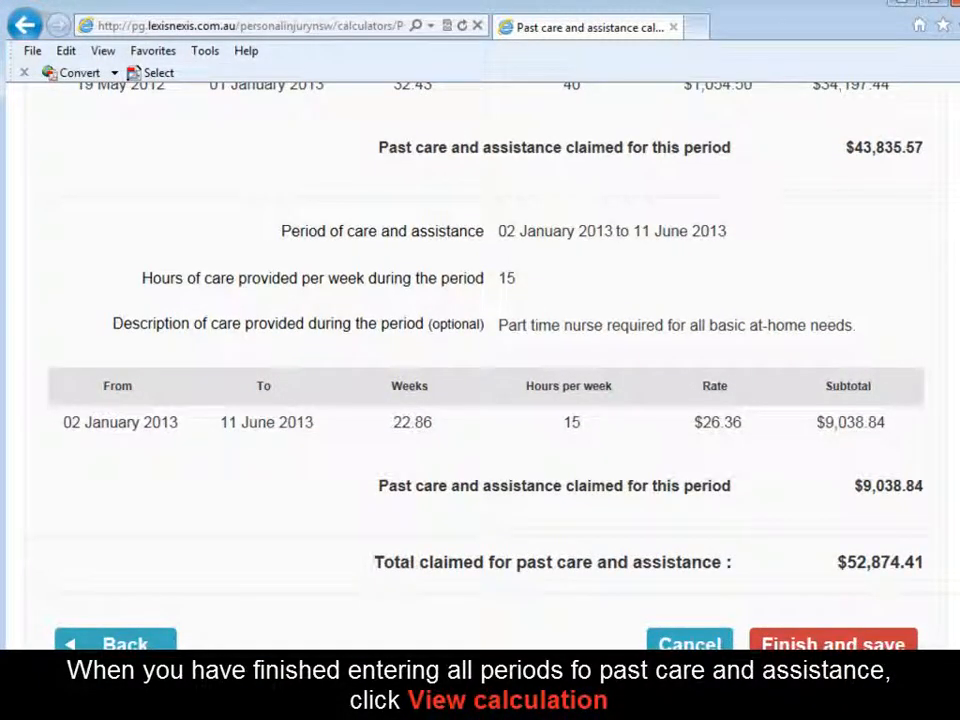
{"action": "scroll", "coordinate": [480, 400], "scroll_direction": "up", "scroll_amount": 2}
{"action": "scroll", "coordinate": [480, 400], "scroll_direction": "up", "scroll_amount": 4}
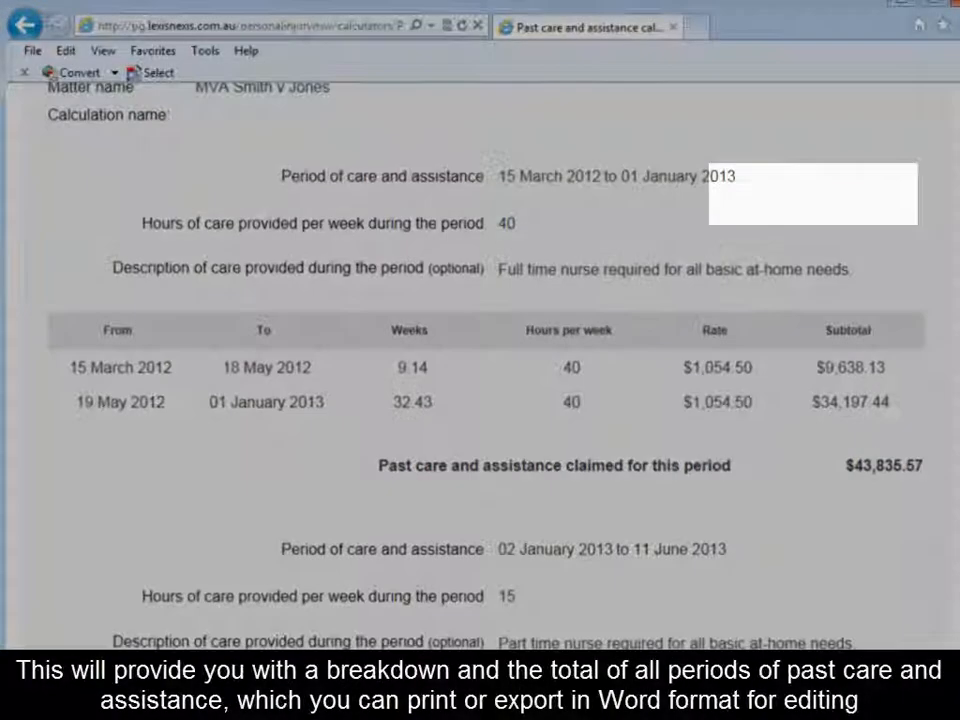
{"action": "scroll", "coordinate": [480, 400], "scroll_direction": "up", "scroll_amount": 3}
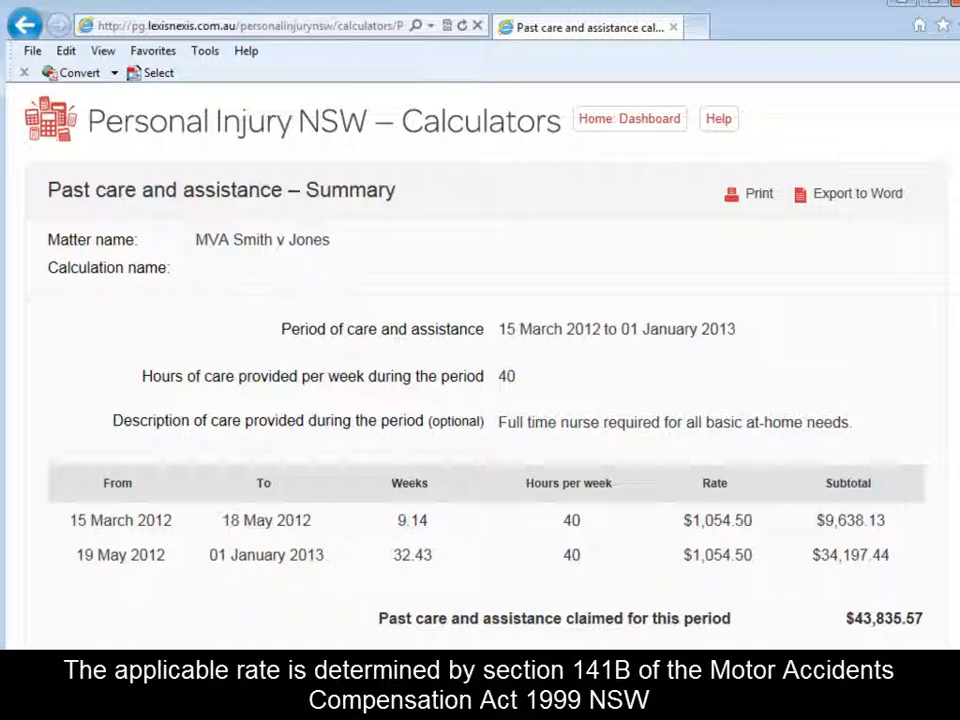
Step: Finish the past care and assistance calculation and save it to the matter
{"action": "scroll", "coordinate": [915, 377], "scroll_direction": "down", "scroll_amount": 2}
{"action": "scroll", "coordinate": [480, 370], "scroll_direction": "down", "scroll_amount": 5}
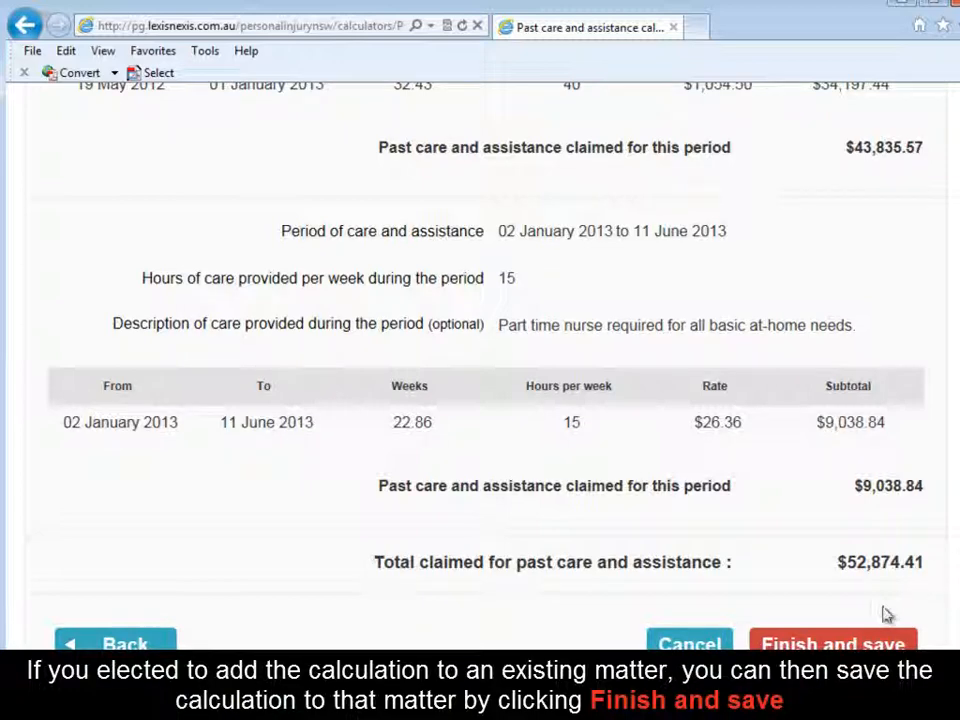
{"action": "left_click", "coordinate": [877, 645]}
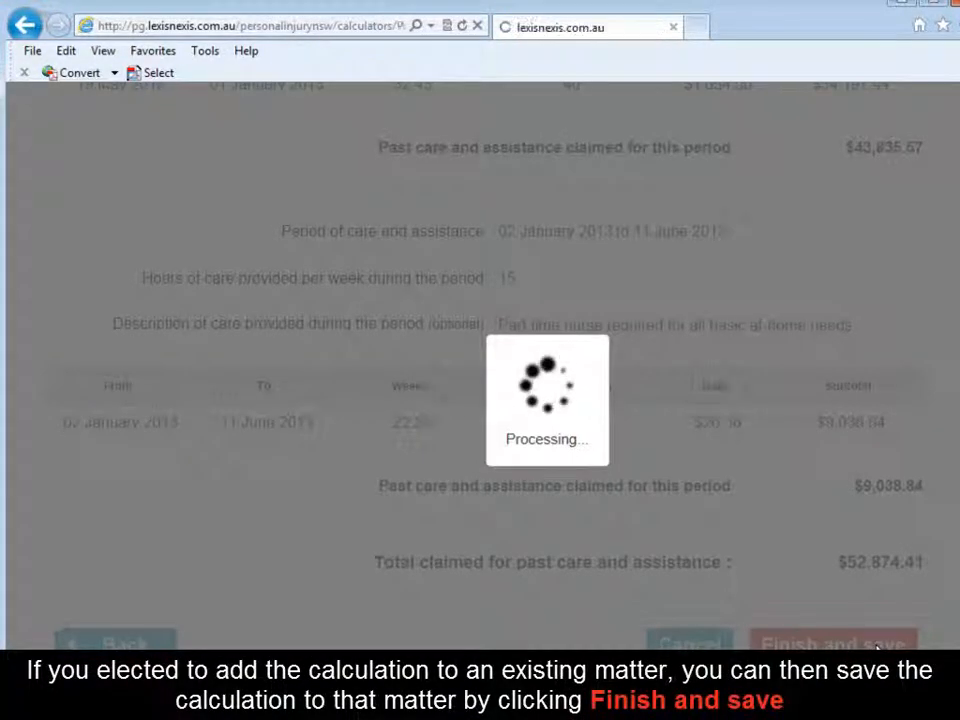